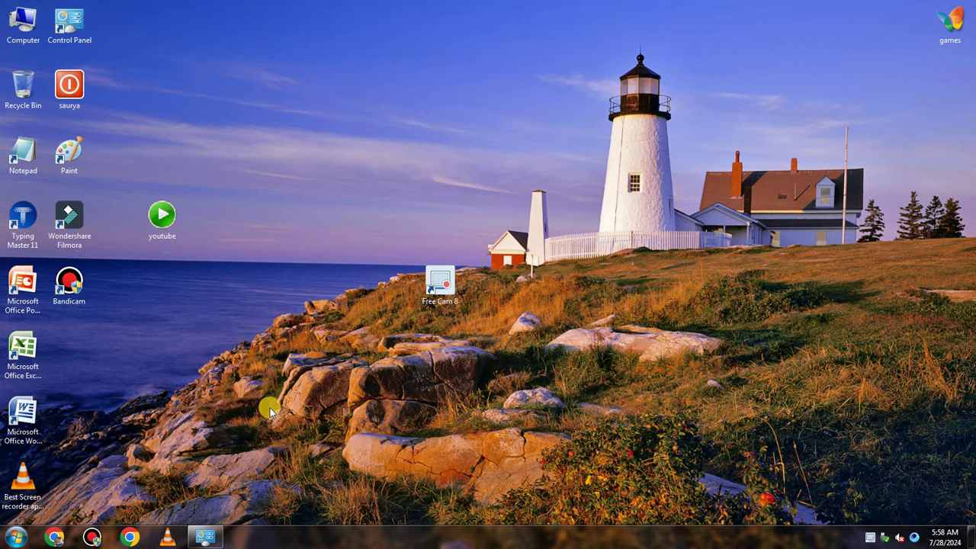
- Launch Excel 2007 from its desktop shortcut to get a blank Book1 workbook
{"action": "right_click", "coordinate": [34, 362]}
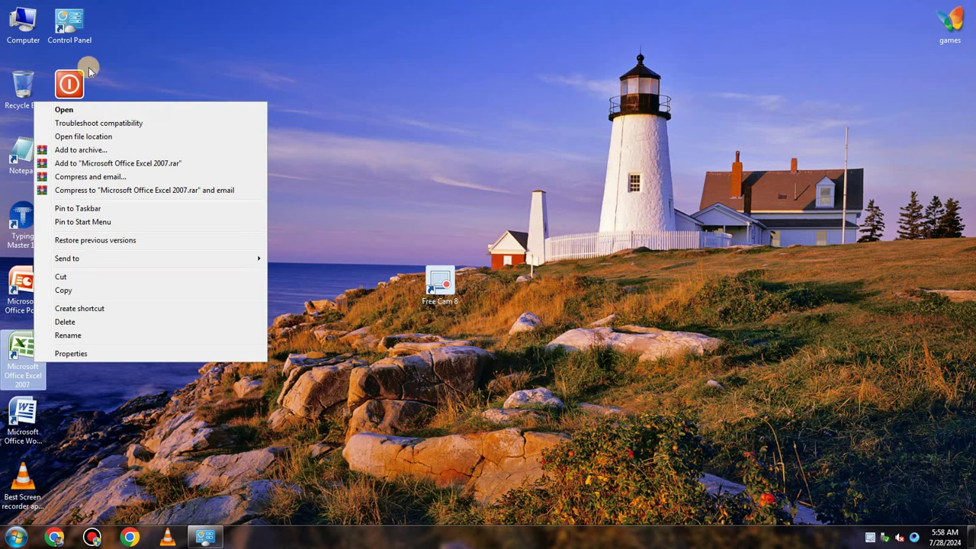
{"action": "left_click", "coordinate": [65, 109]}
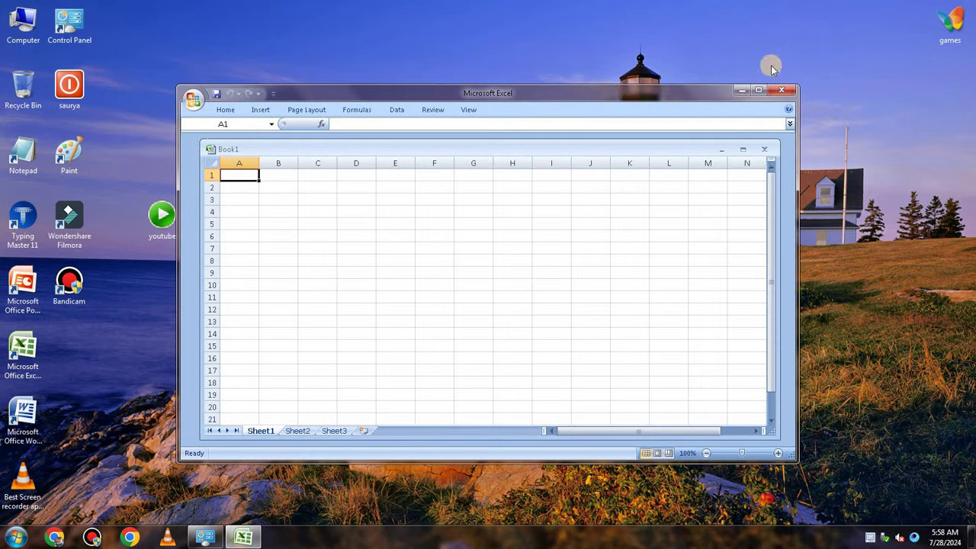
- Maximize Excel and stretch the Book1 window to fill the workspace
{"action": "left_click", "coordinate": [759, 90]}
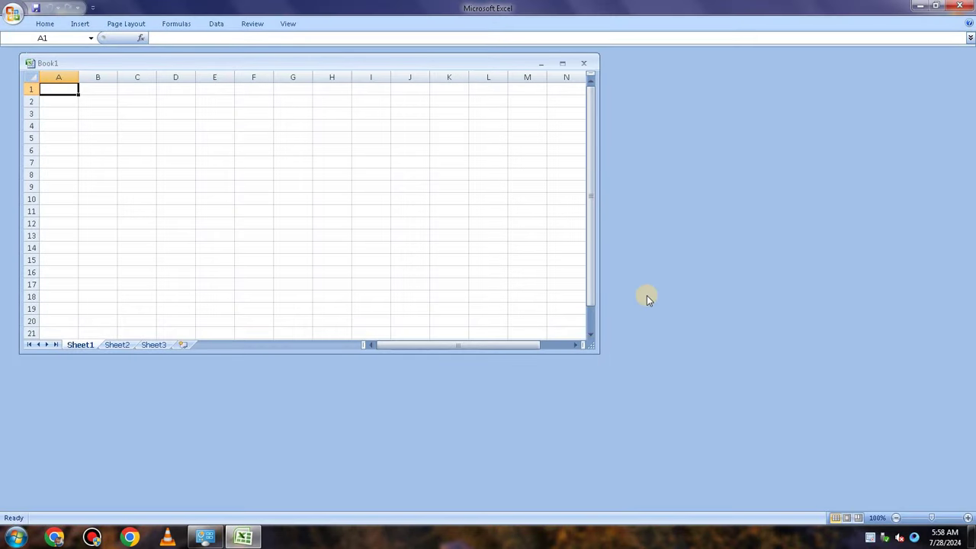
{"action": "mouse_move", "coordinate": [593, 348]}
{"action": "left_mouse_down"}
{"action": "mouse_move", "coordinate": [936, 469]}
{"action": "mouse_move", "coordinate": [972, 507]}
{"action": "left_mouse_up"}
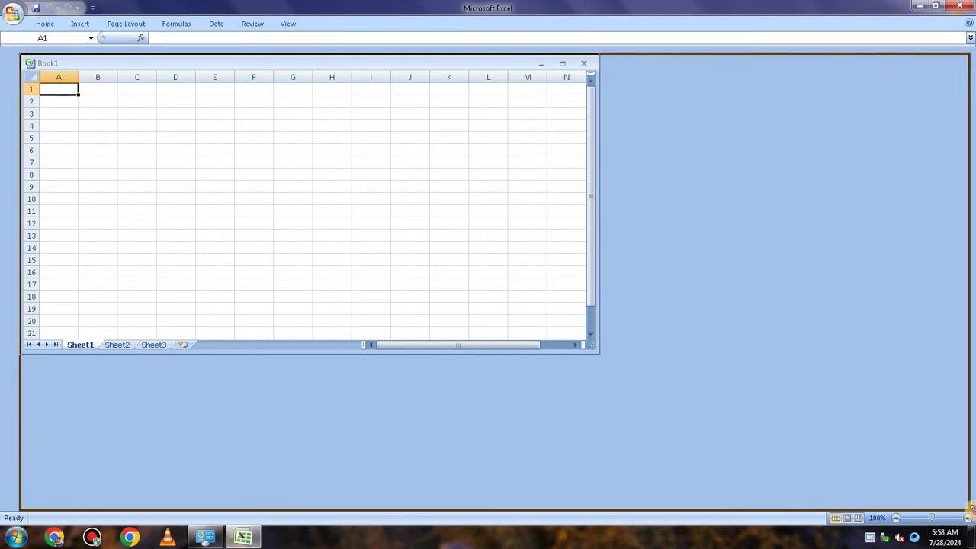
{"action": "left_click_drag", "start_coordinate": [972, 507], "coordinate": [970, 508]}
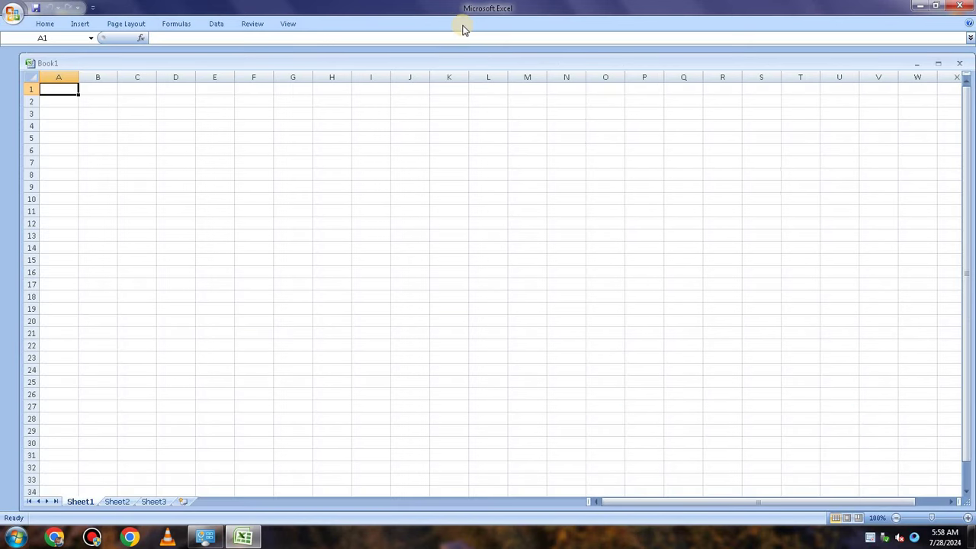
{"action": "left_click", "coordinate": [44, 24]}
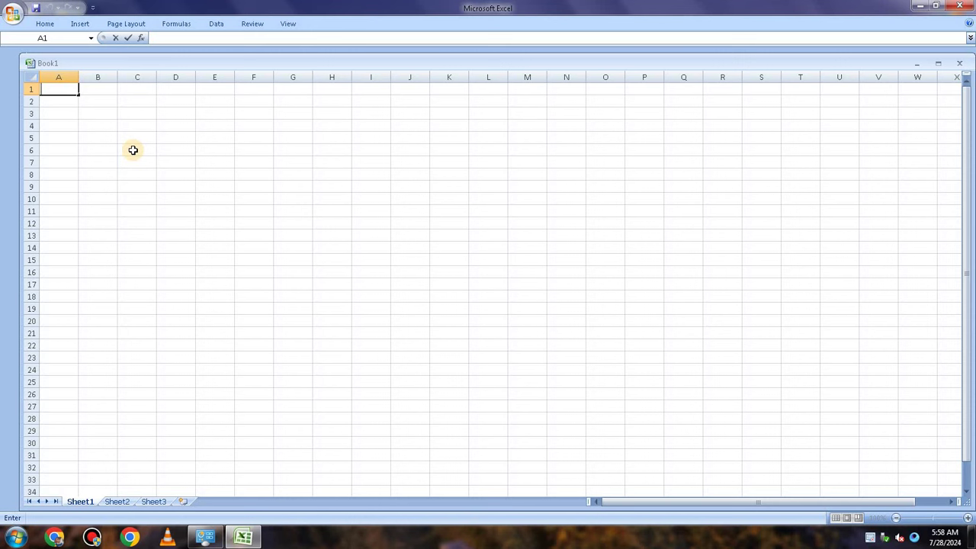
- Enter headings SL NO, NAME and MATH in A1:C1, replacing SUBJECT with MATH
{"action": "type", "text": "SL"}
{"action": "type", "text": " NO"}
{"action": "double_click", "coordinate": [96, 88]}
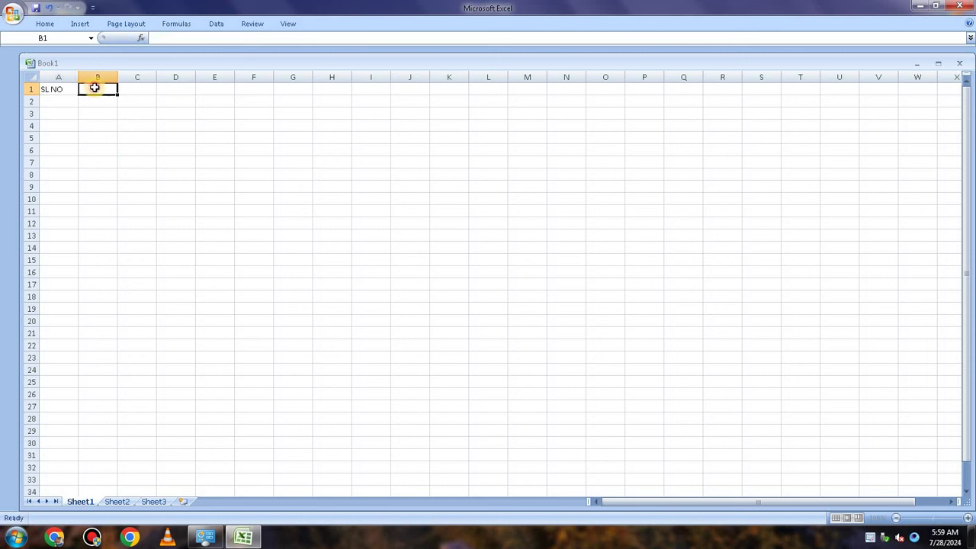
{"action": "type", "text": "NA"}
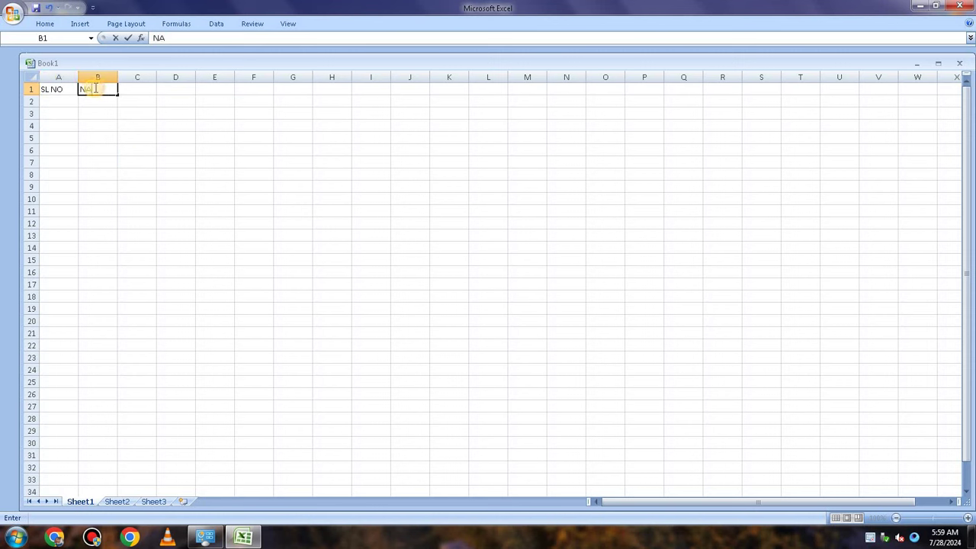
{"action": "type", "text": "ME"}
{"action": "left_click_drag", "start_coordinate": [113, 90], "coordinate": [130, 89]}
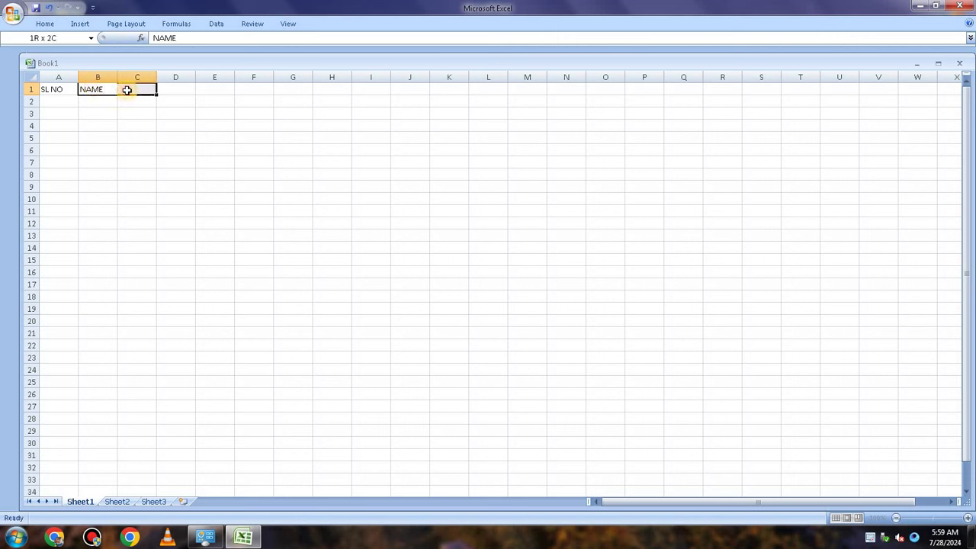
{"action": "left_click", "coordinate": [190, 91]}
{"action": "left_click", "coordinate": [131, 91]}
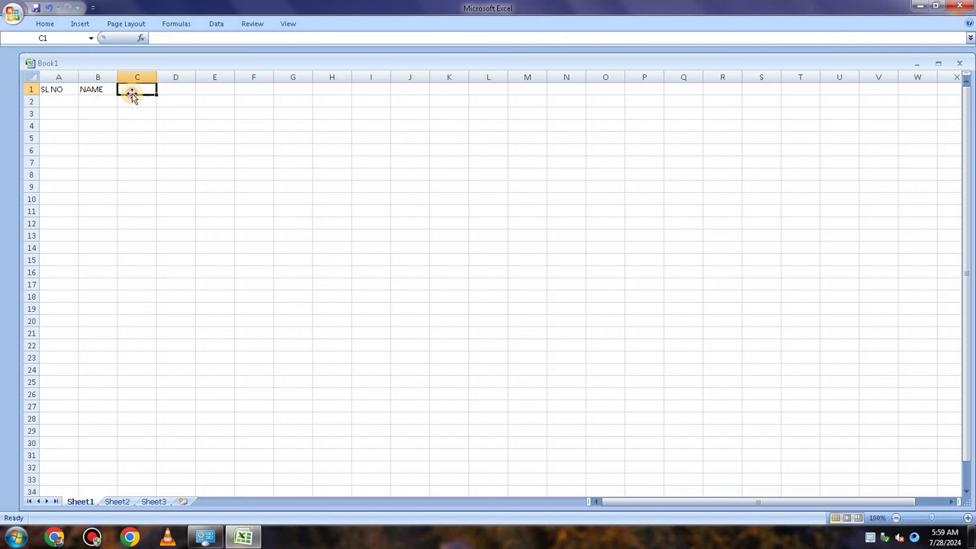
{"action": "double_click", "coordinate": [138, 89]}
{"action": "type", "text": "SUBJECT"}
{"action": "left_click", "coordinate": [180, 90]}
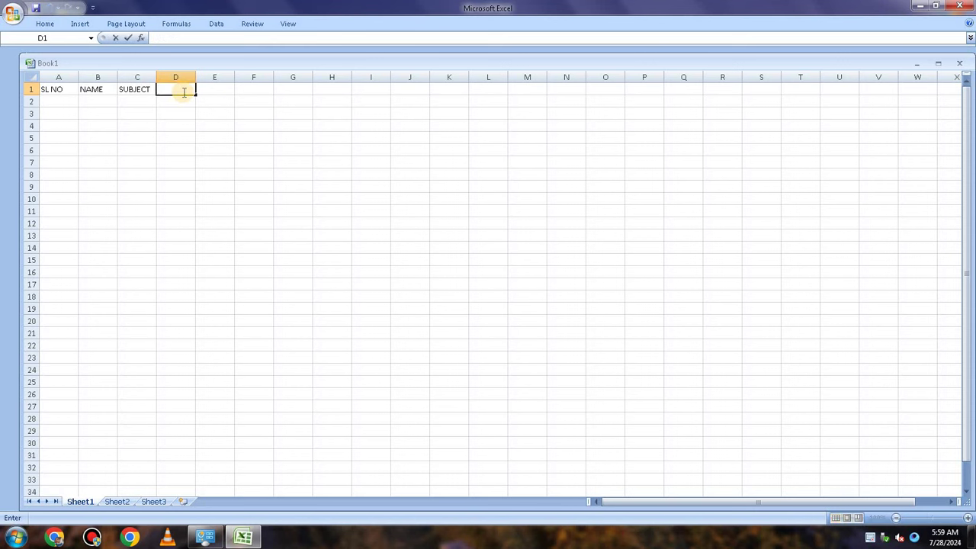
{"action": "double_click", "coordinate": [143, 90]}
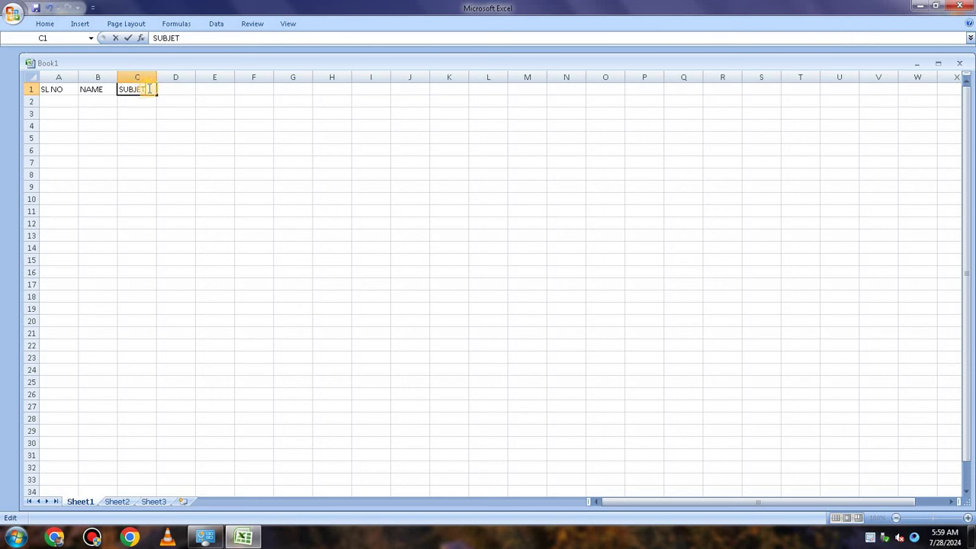
{"action": "key", "text": "BackSpace"}
{"action": "key", "text": "BackSpace"}
{"action": "key", "text": "BackSpace"}
{"action": "key", "text": "BackSpace"}
{"action": "key", "text": "BackSpace"}
{"action": "type", "text": "MA"}
{"action": "left_click_drag", "start_coordinate": [152, 89], "coordinate": [404, 129]}
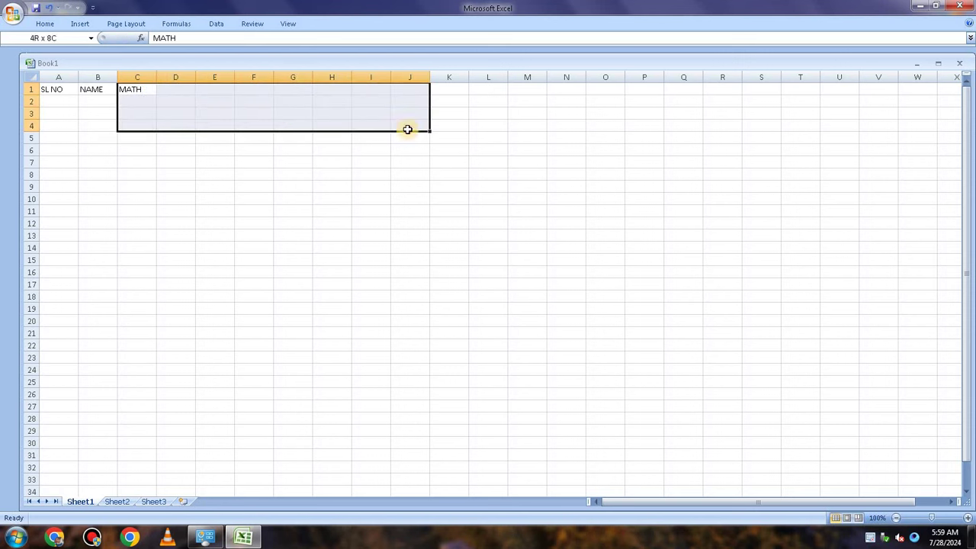
{"action": "left_click", "coordinate": [215, 223]}
- Add SCIENCE, ENGLISH, GEO, TOTAL, AVERAGE and MULTIPLICATION in D1:I1, widening column I to fit
{"action": "double_click", "coordinate": [164, 90]}
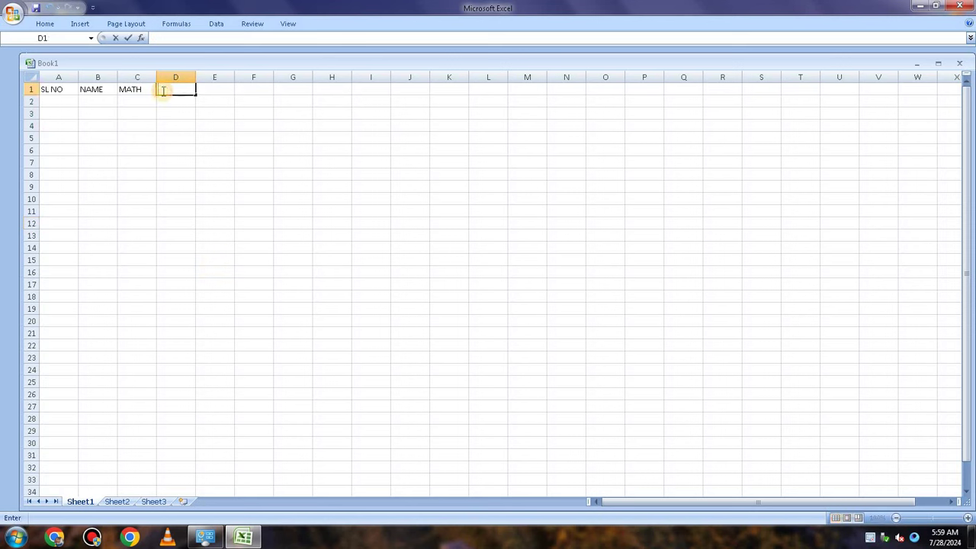
{"action": "type", "text": "SCIE"}
{"action": "type", "text": "NCE"}
{"action": "left_click", "coordinate": [218, 91]}
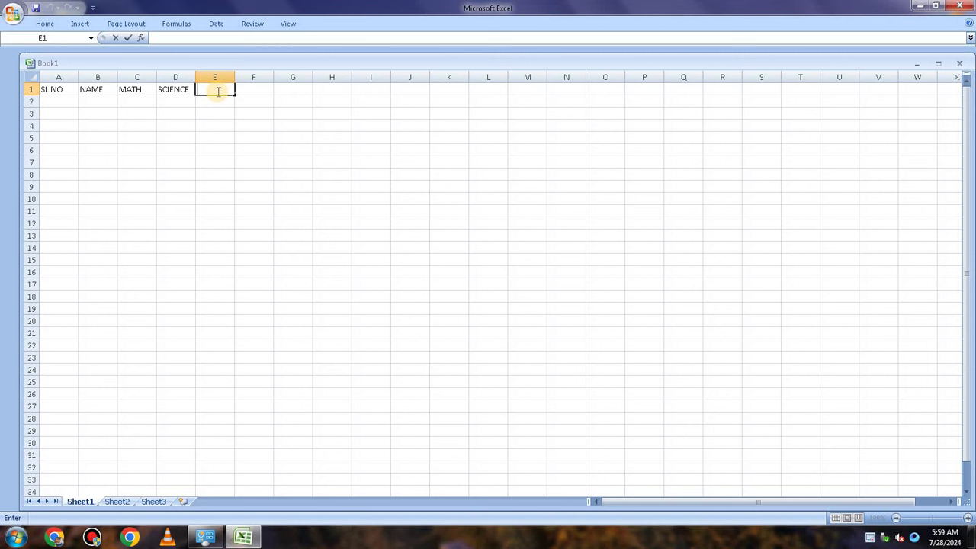
{"action": "type", "text": "E"}
{"action": "type", "text": "NGLISH"}
{"action": "double_click", "coordinate": [252, 90]}
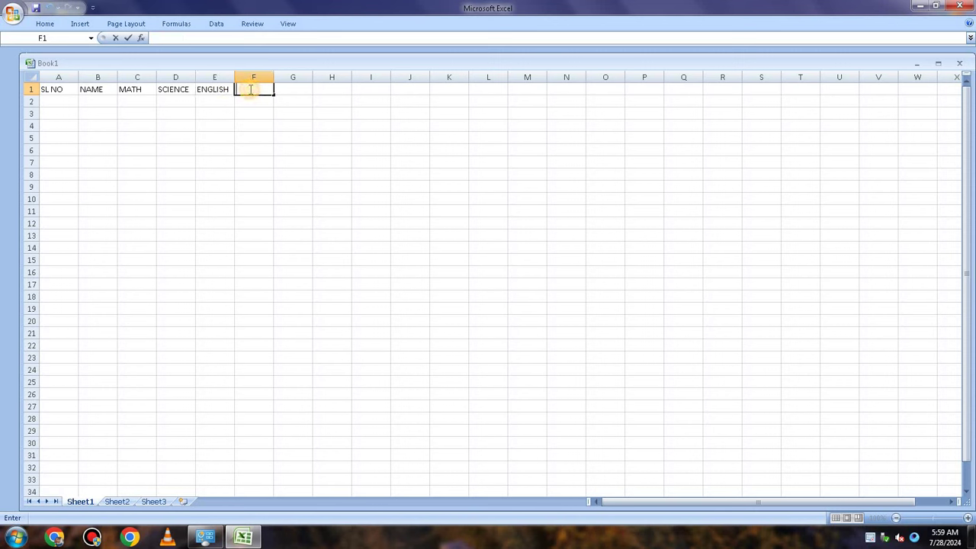
{"action": "type", "text": "GEO"}
{"action": "left_click", "coordinate": [289, 89]}
{"action": "type", "text": "TOT"}
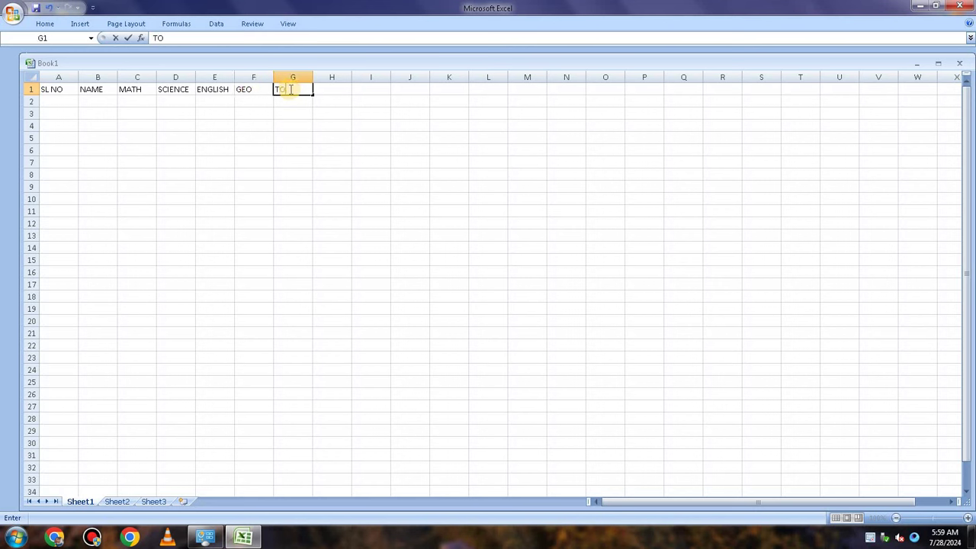
{"action": "type", "text": "AL"}
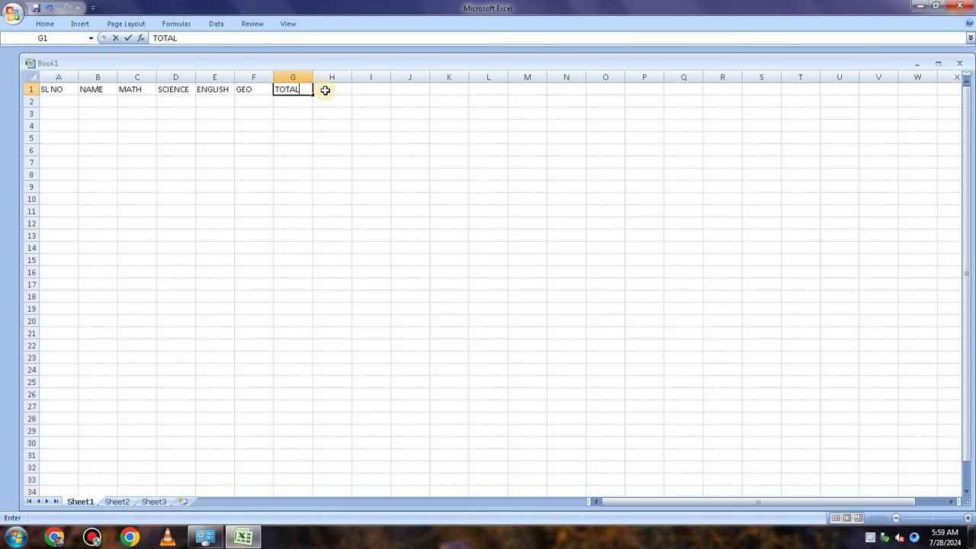
{"action": "left_click", "coordinate": [326, 89]}
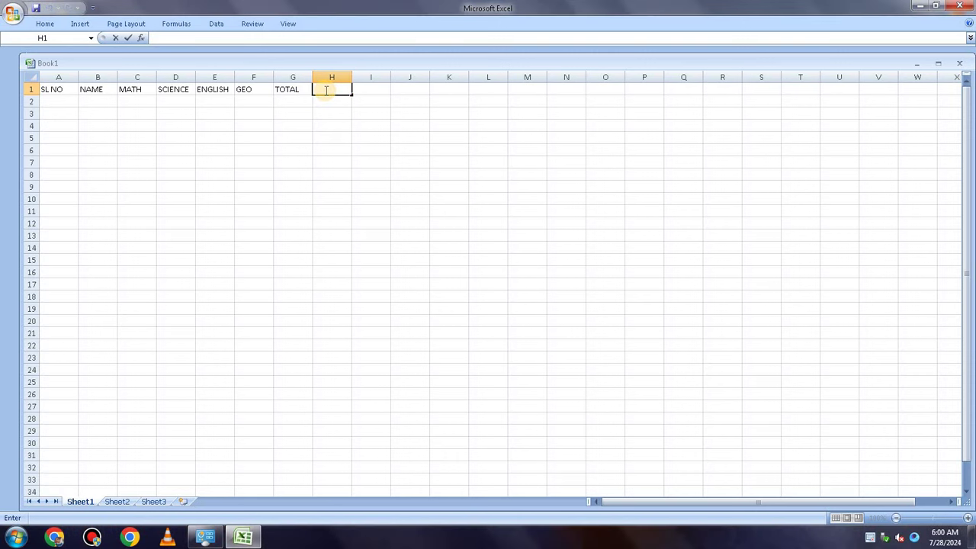
{"action": "type", "text": "AV"}
{"action": "type", "text": "ERAGE"}
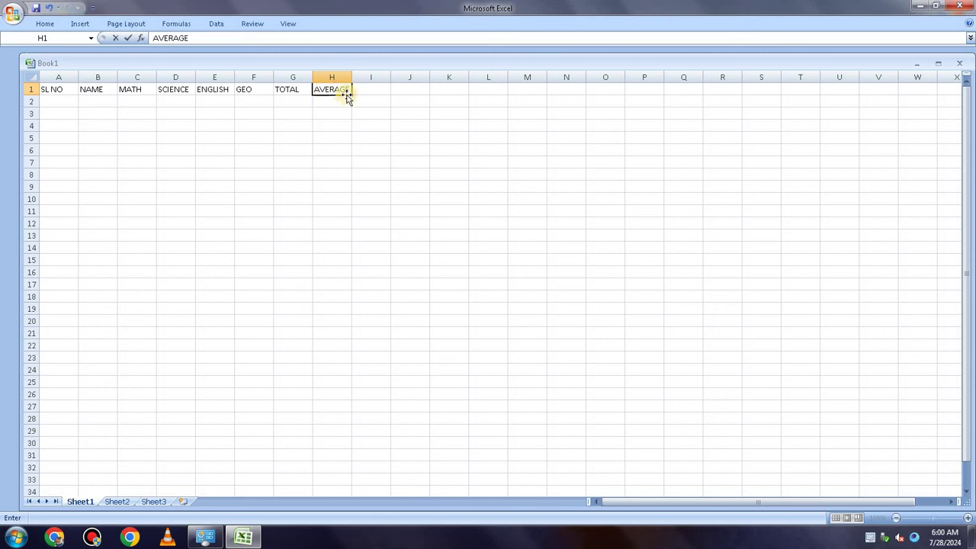
{"action": "left_click", "coordinate": [368, 89]}
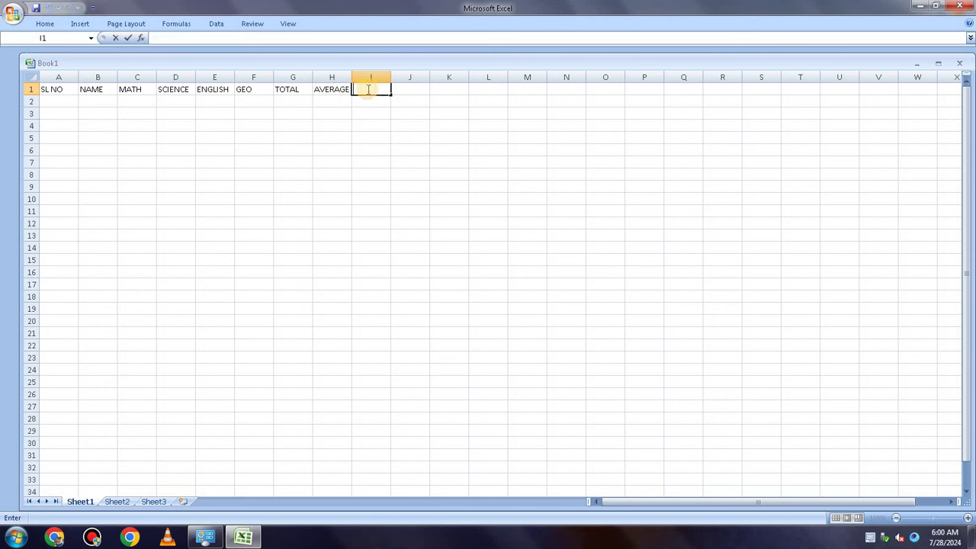
{"action": "type", "text": "MULTI"}
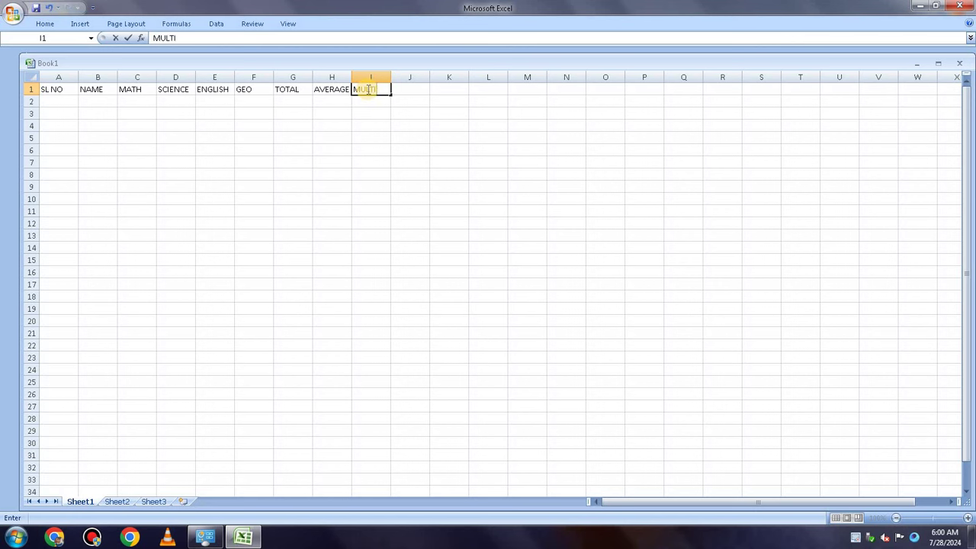
{"action": "type", "text": "PLICATI"}
{"action": "type", "text": "ON"}
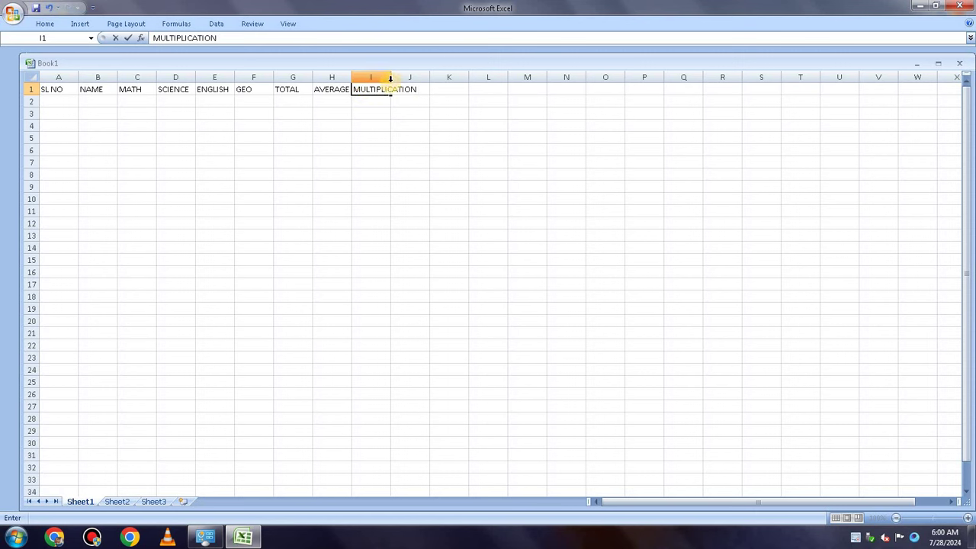
{"action": "left_click_drag", "start_coordinate": [390, 79], "coordinate": [422, 77]}
{"action": "left_click", "coordinate": [510, 113]}
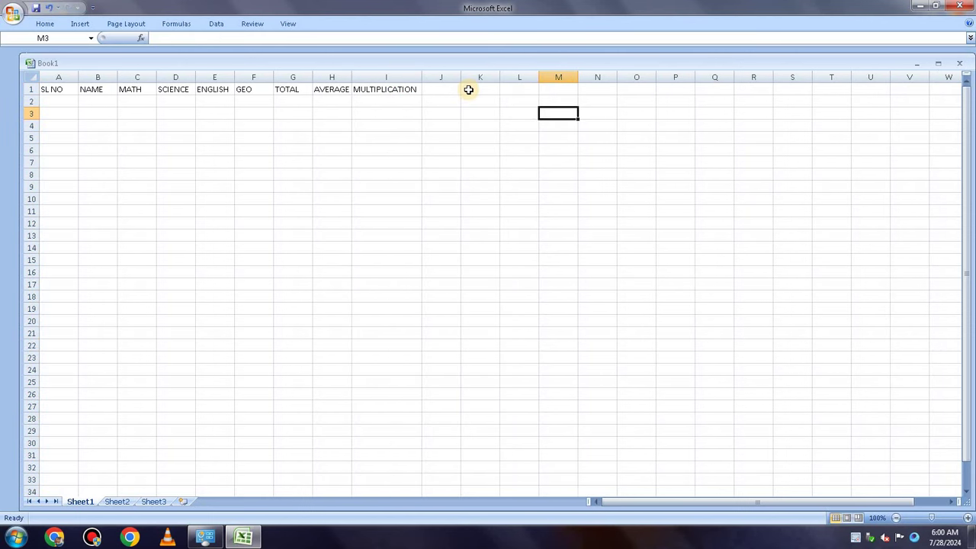
- Type the five student names down A2:A6, one per row
{"action": "left_click", "coordinate": [59, 105]}
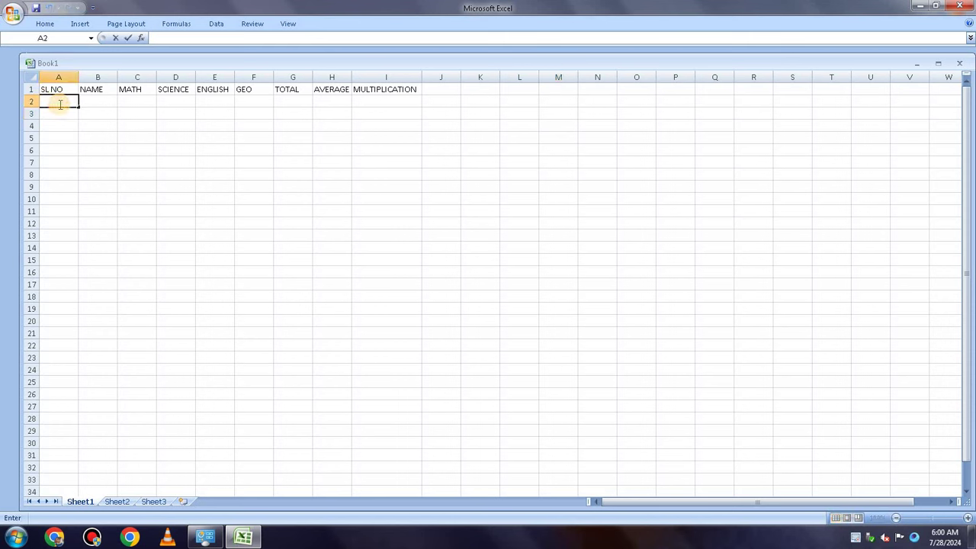
{"action": "type", "text": "SA"}
{"action": "type", "text": "URYA"}
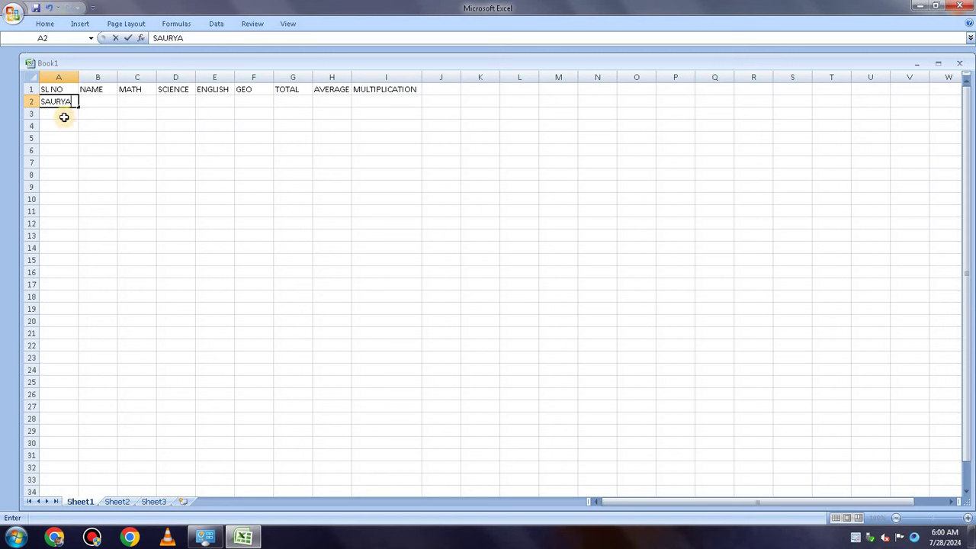
{"action": "left_click_drag", "start_coordinate": [64, 106], "coordinate": [66, 116]}
{"action": "left_click", "coordinate": [96, 116]}
{"action": "left_click", "coordinate": [74, 115]}
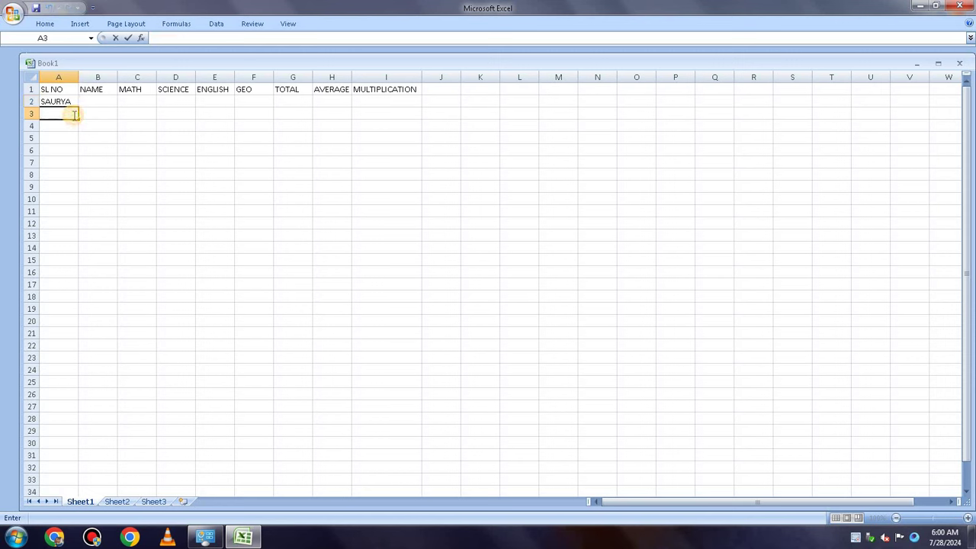
{"action": "type", "text": "DEVJIT"}
{"action": "key", "text": "Return"}
{"action": "type", "text": "VI"}
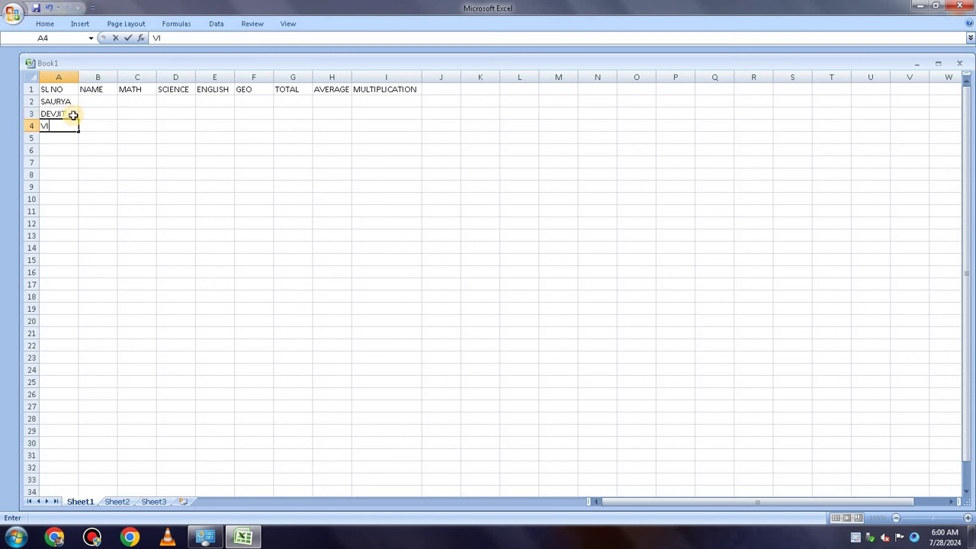
{"action": "type", "text": "RAT"}
{"action": "key", "text": "Return"}
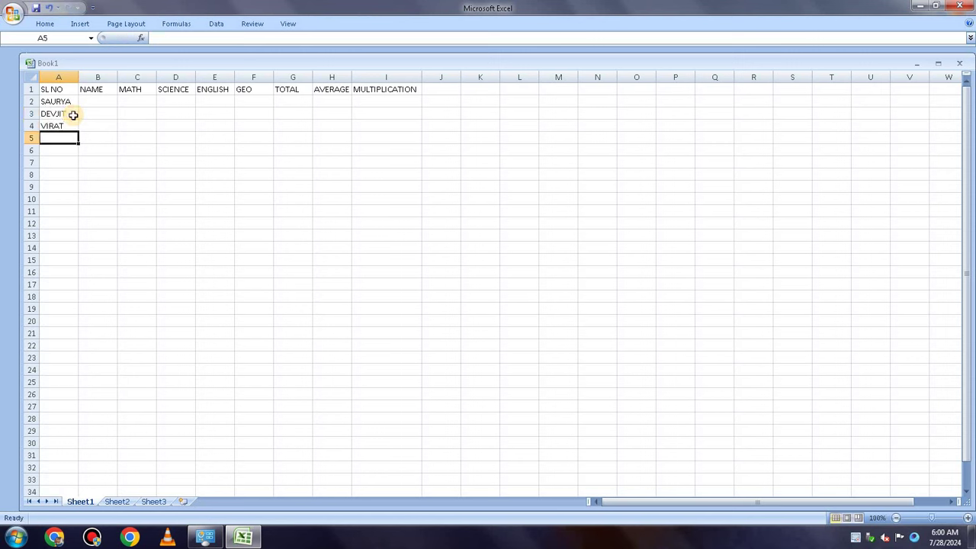
{"action": "type", "text": "PANDY"}
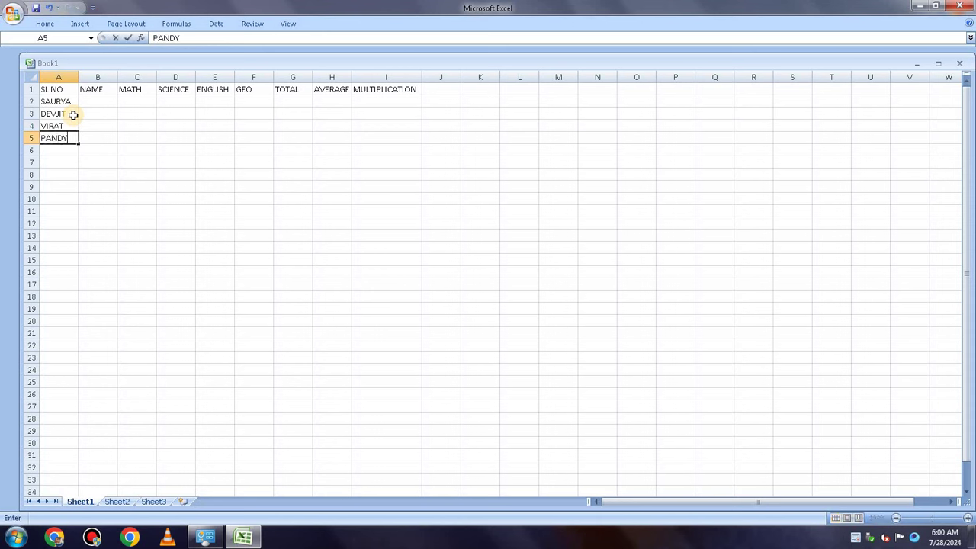
{"action": "type", "text": "A"}
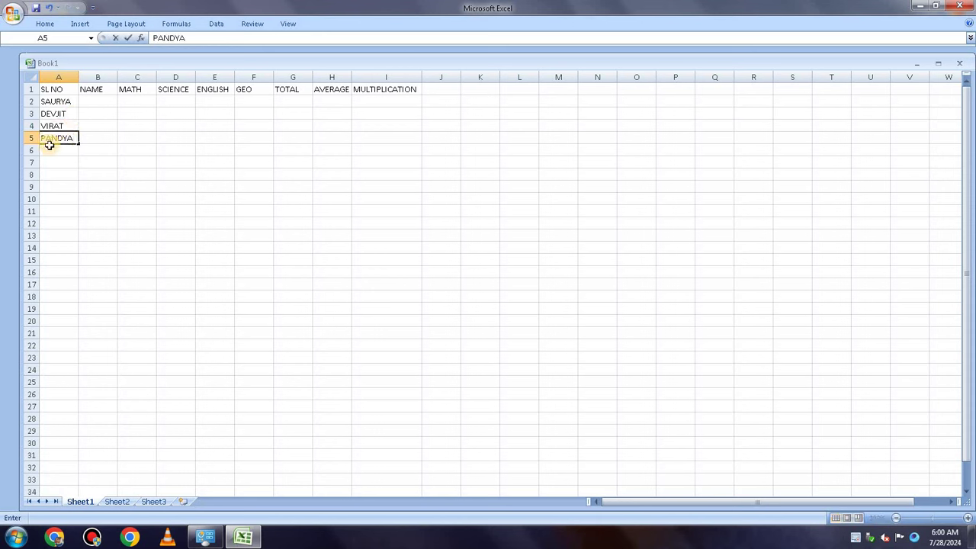
{"action": "key", "text": "Return"}
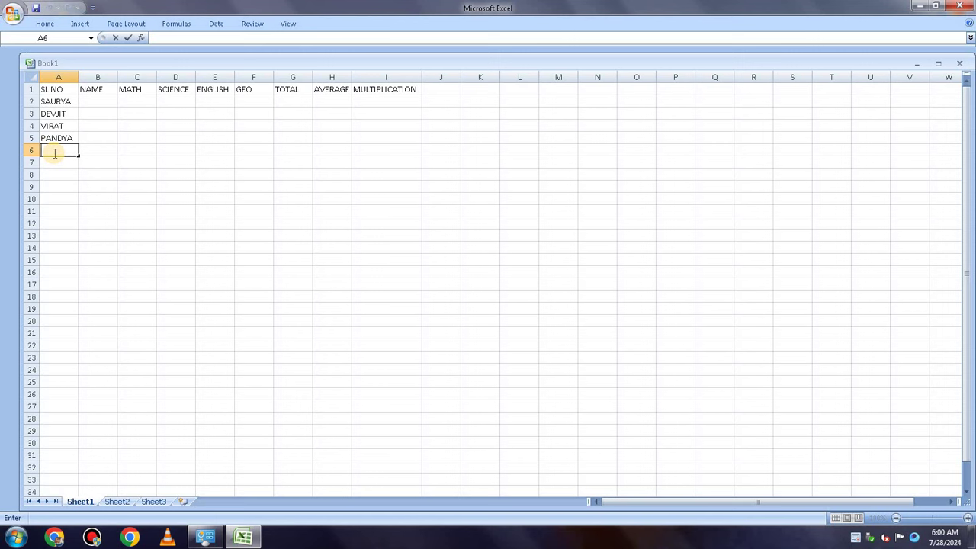
{"action": "type", "text": "DHONI"}
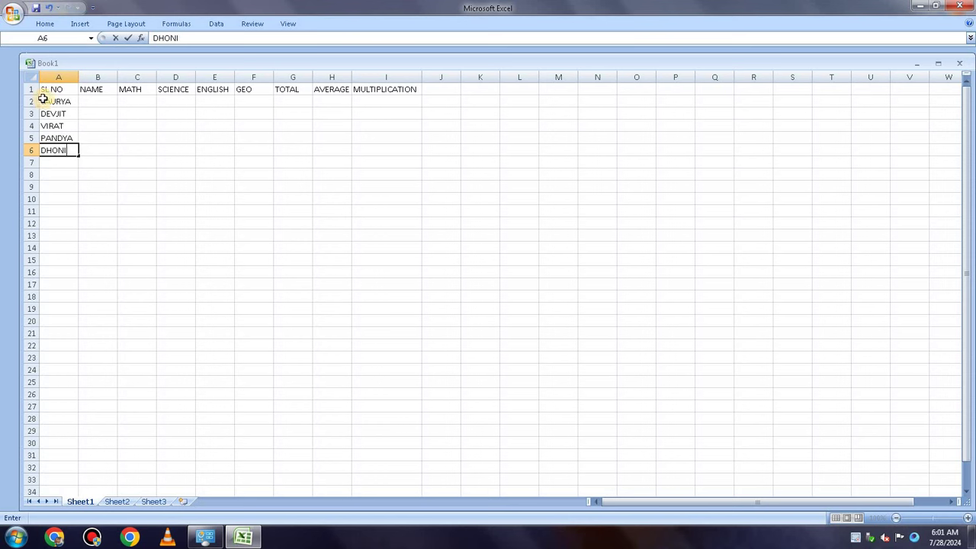
- Cut the five names from A2:A6 and paste them into B2:B6 under NAME
{"action": "left_click_drag", "start_coordinate": [43, 98], "coordinate": [60, 147]}
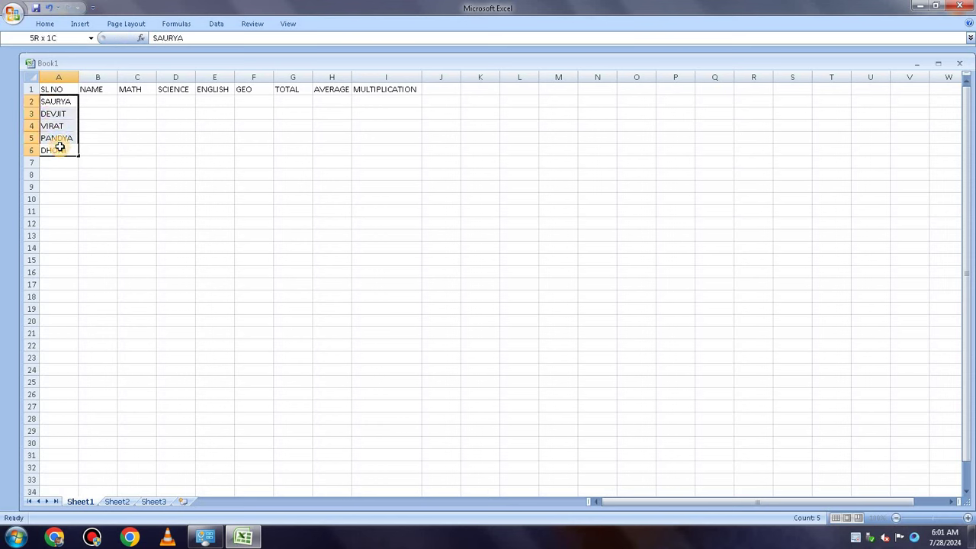
{"action": "right_click", "coordinate": [62, 135]}
{"action": "left_click", "coordinate": [82, 145]}
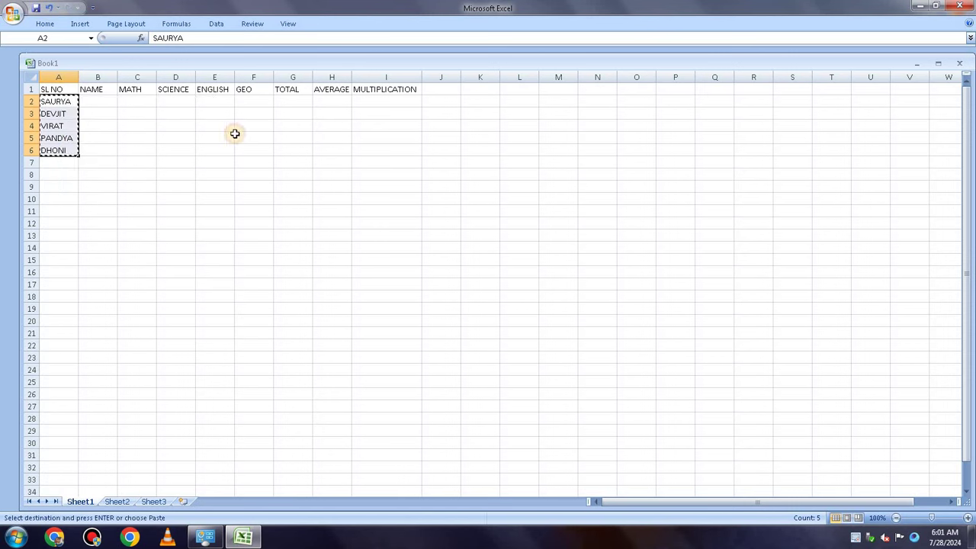
{"action": "left_click_drag", "start_coordinate": [84, 101], "coordinate": [96, 146]}
{"action": "right_click", "coordinate": [90, 111]}
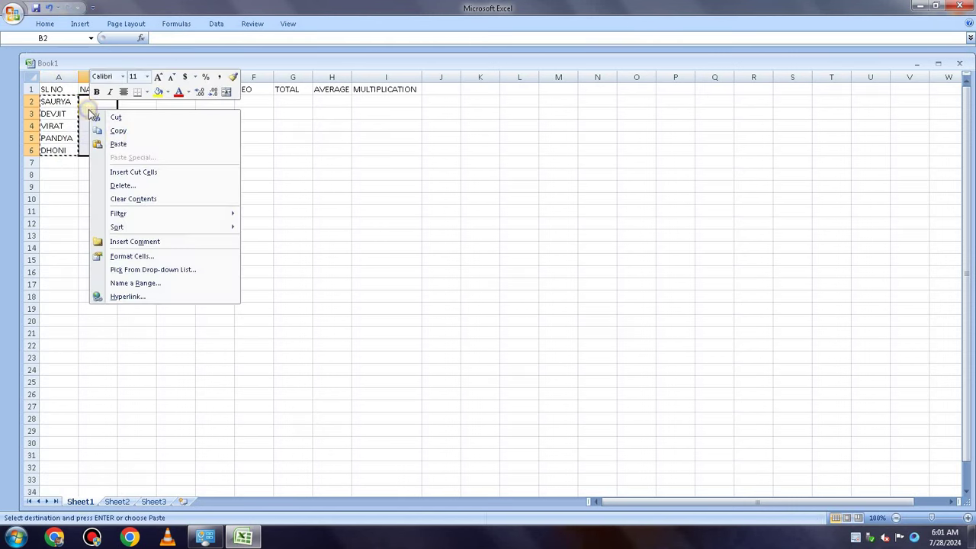
{"action": "left_click", "coordinate": [99, 144]}
{"action": "left_click", "coordinate": [291, 134]}
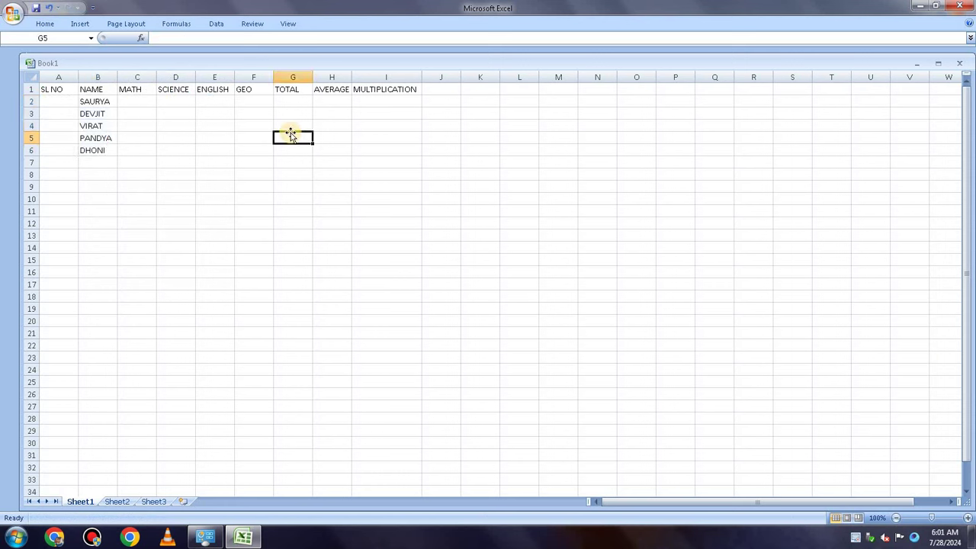
{"action": "left_click", "coordinate": [62, 101]}
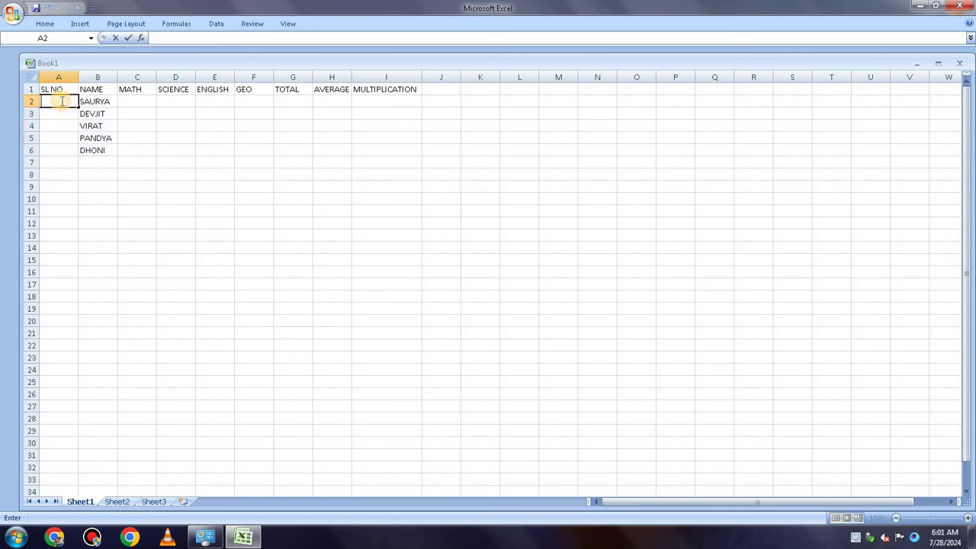
- Enter serial numbers 1 in A2 and 2 in A3
{"action": "type", "text": "1"}
{"action": "left_click", "coordinate": [64, 115]}
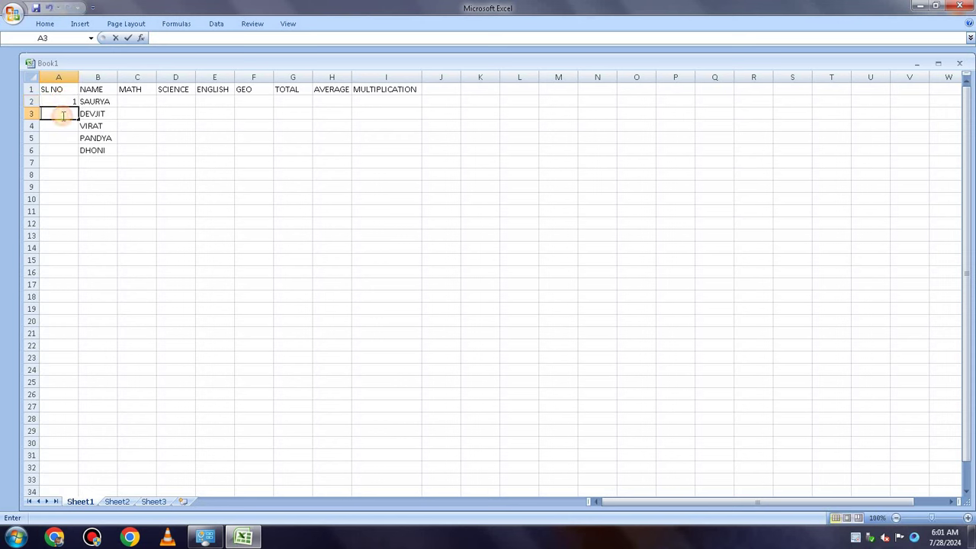
{"action": "type", "text": "2"}
{"action": "left_click", "coordinate": [248, 137]}
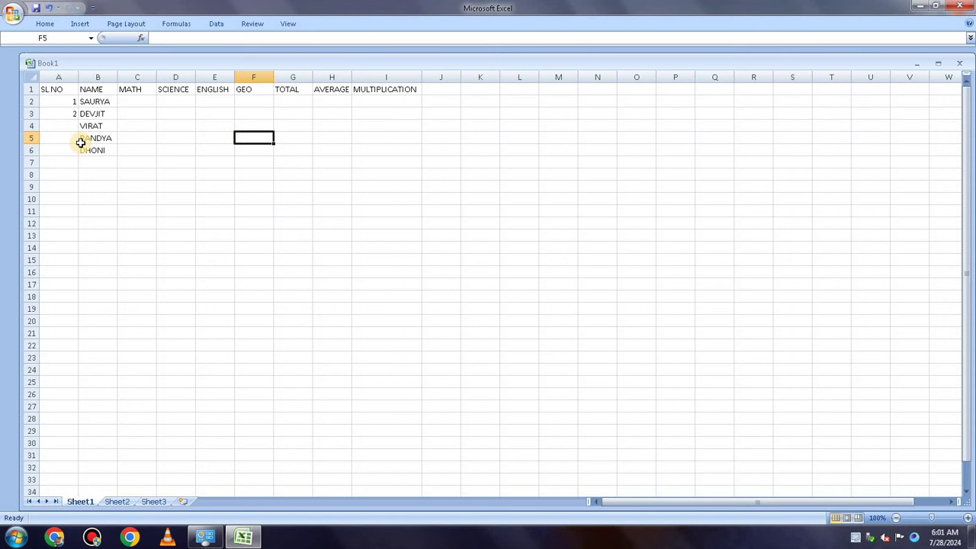
{"action": "double_click", "coordinate": [61, 103]}
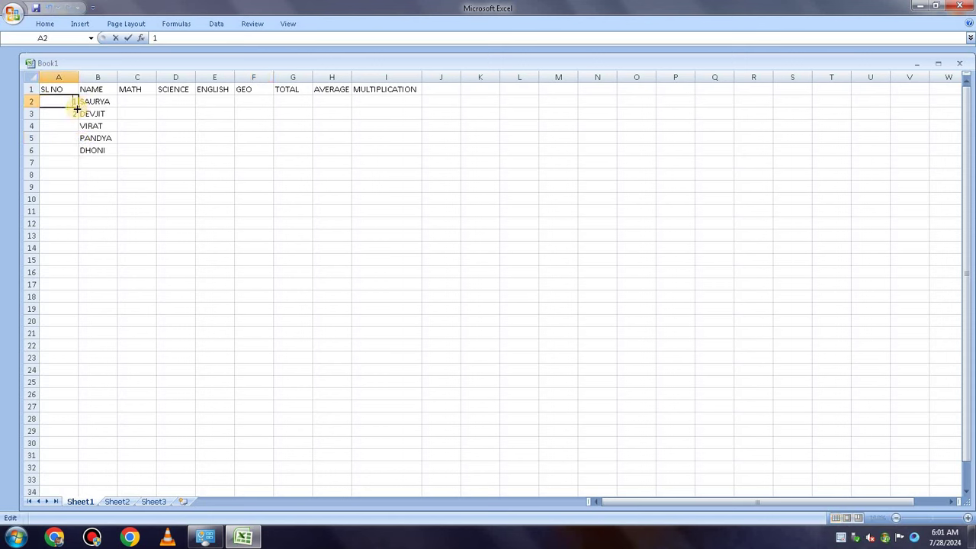
{"action": "left_click", "coordinate": [175, 127]}
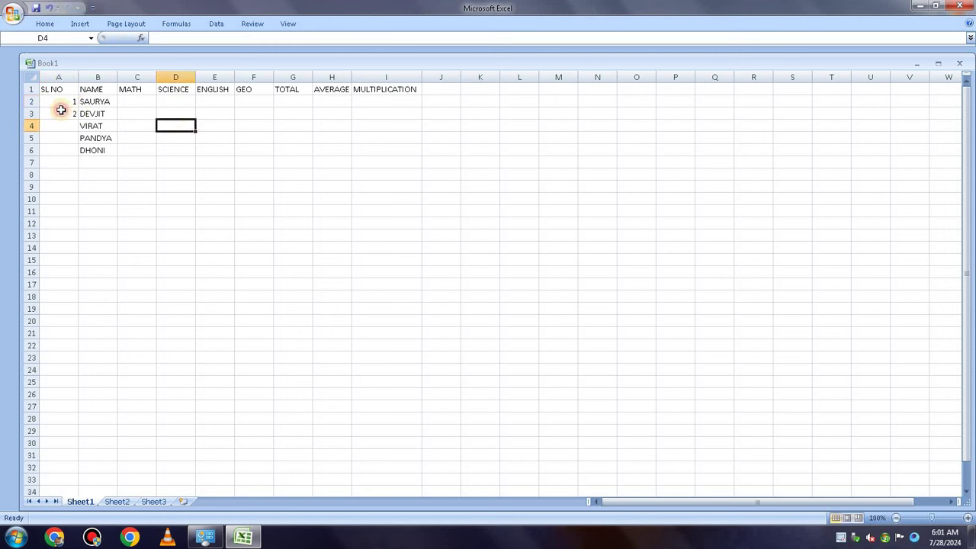
- Fill the 1, 2 series down to A6, undoing an overshoot to row 12
{"action": "left_click", "coordinate": [61, 105]}
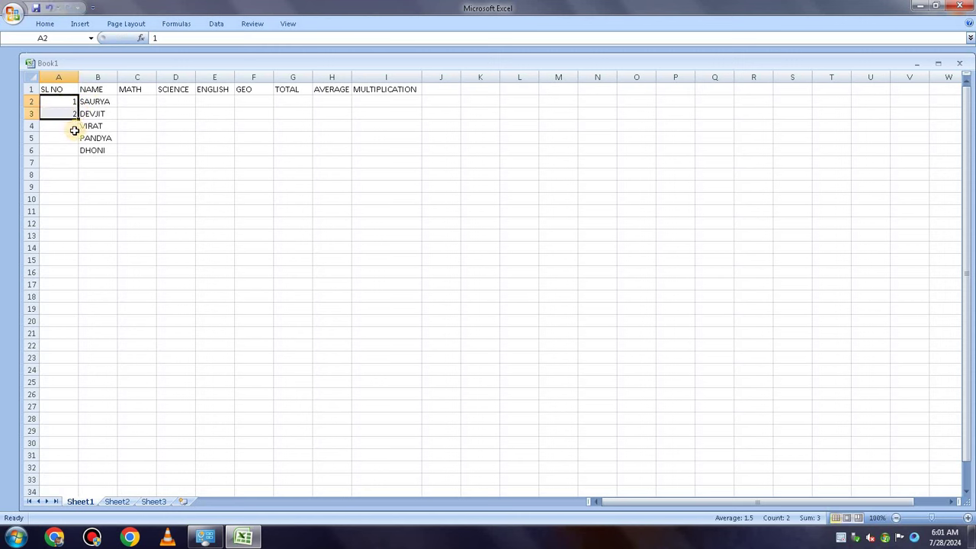
{"action": "left_click_drag", "start_coordinate": [78, 119], "coordinate": [77, 228]}
{"action": "left_click", "coordinate": [252, 198]}
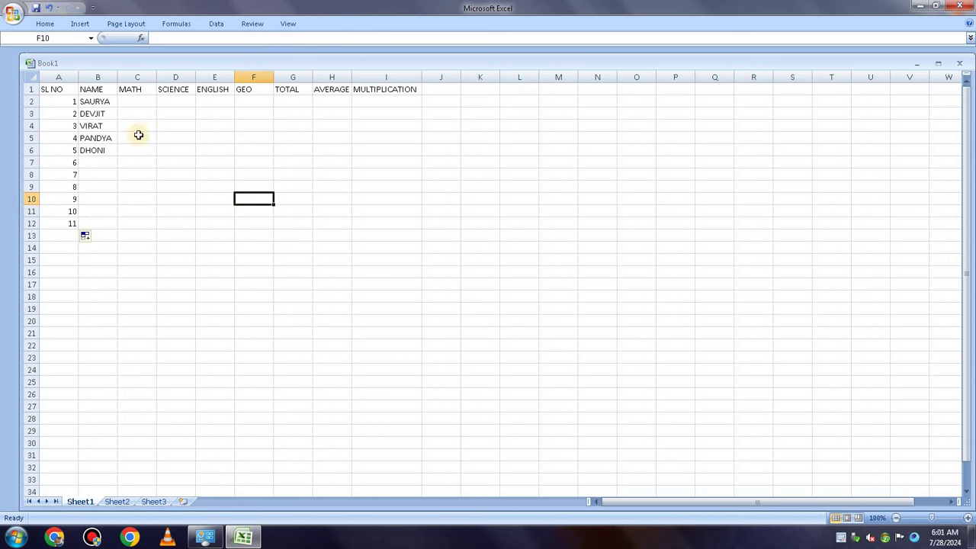
{"action": "left_click", "coordinate": [48, 8]}
{"action": "left_click_drag", "start_coordinate": [78, 119], "coordinate": [77, 157]}
{"action": "left_click", "coordinate": [185, 150]}
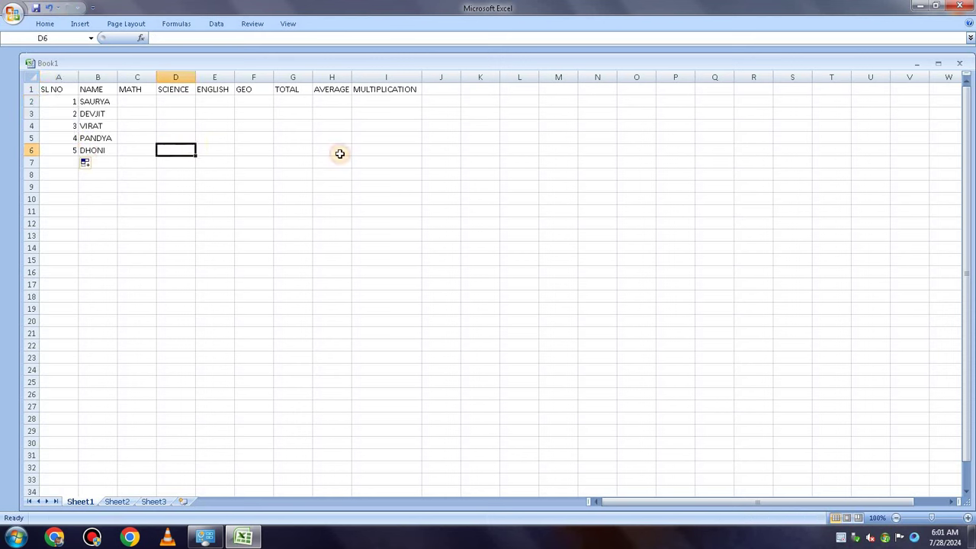
{"action": "left_click", "coordinate": [461, 171]}
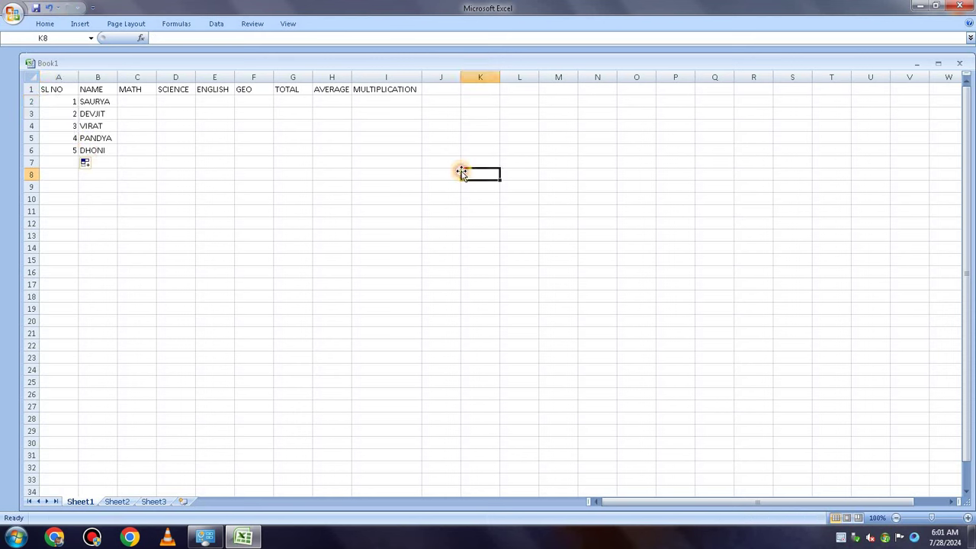
{"action": "left_click", "coordinate": [253, 224]}
- Enter the five students' MATH marks in C2:C6
{"action": "left_click", "coordinate": [150, 101]}
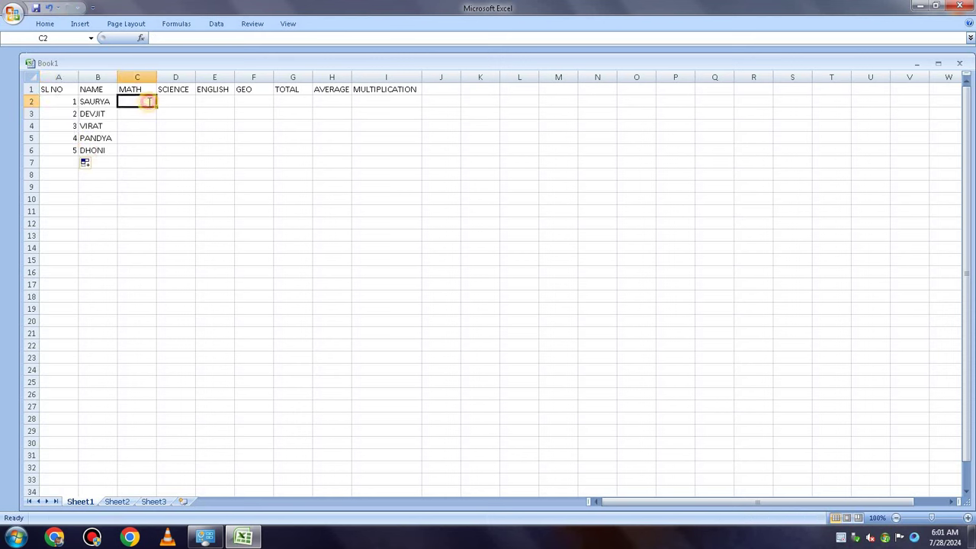
{"action": "type", "text": "63"}
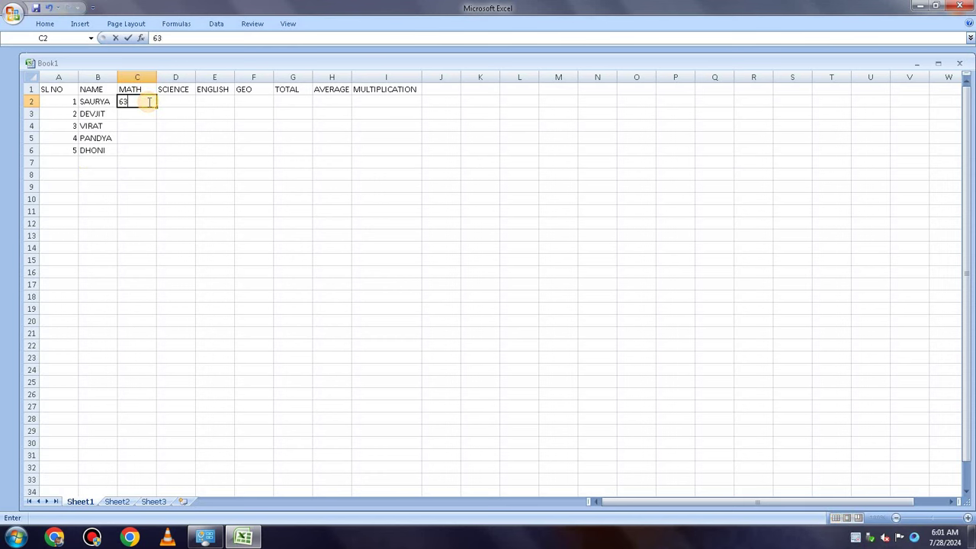
{"action": "key", "text": "Return"}
{"action": "type", "text": "33"}
{"action": "key", "text": "Return"}
{"action": "type", "text": "22"}
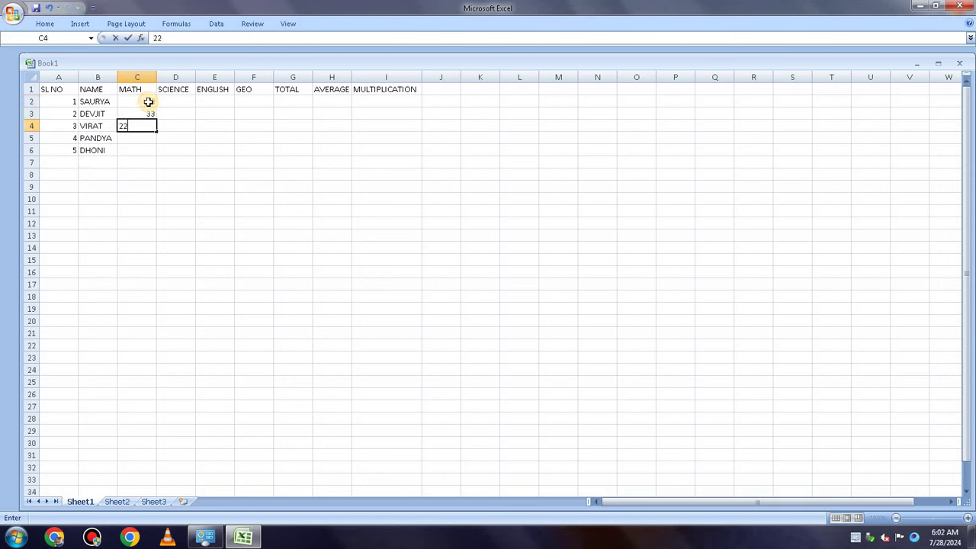
{"action": "key", "text": "Return"}
{"action": "type", "text": "65"}
{"action": "key", "text": "Return"}
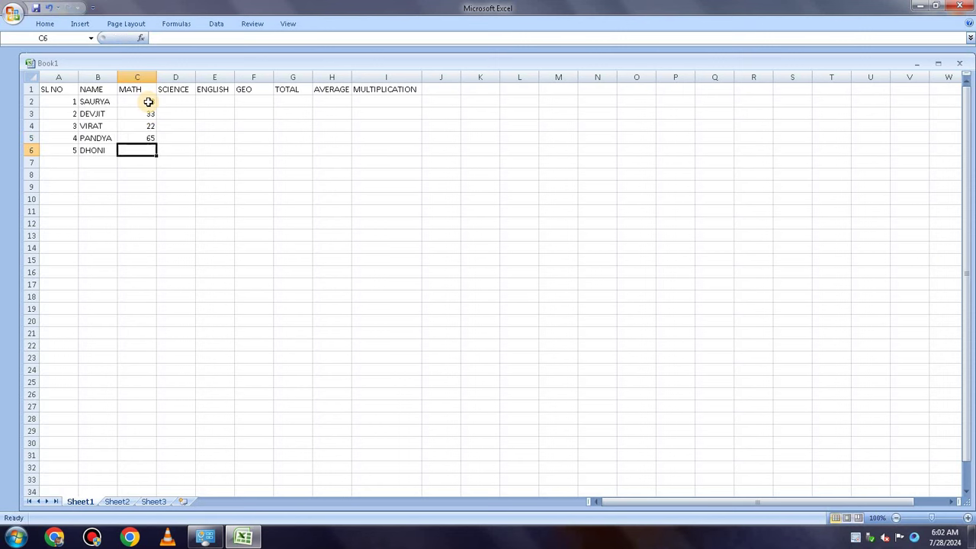
{"action": "type", "text": "269"}
{"action": "key", "text": "Tab"}
- Enter the SCIENCE marks from D6 up to D2
{"action": "type", "text": "85"}
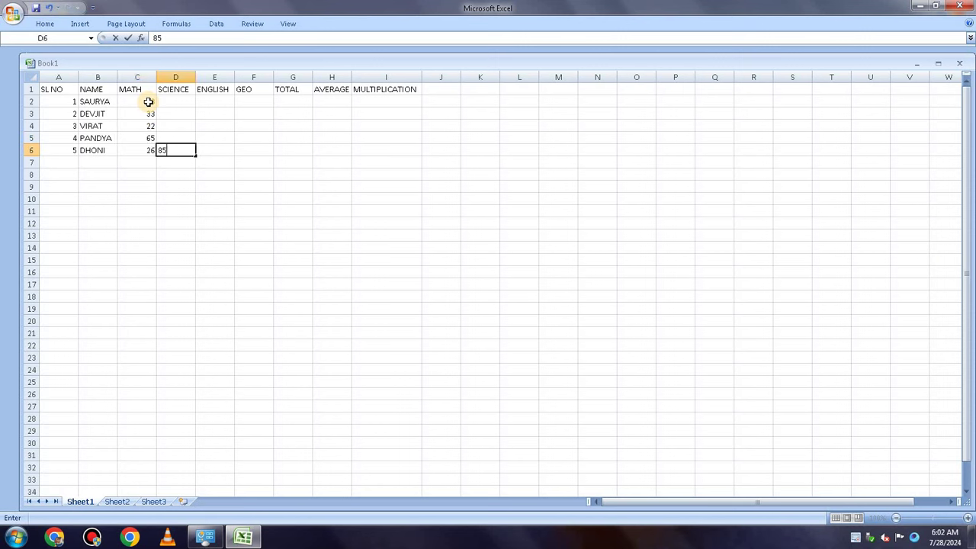
{"action": "key", "text": "Up"}
{"action": "type", "text": "65"}
{"action": "key", "text": "Up"}
{"action": "type", "text": "966"}
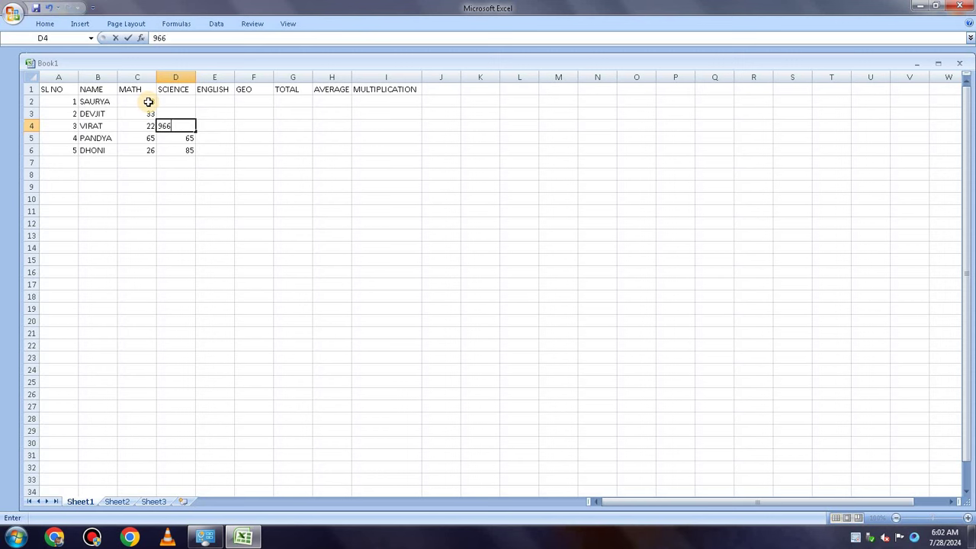
{"action": "key", "text": "Up"}
{"action": "type", "text": "9"}
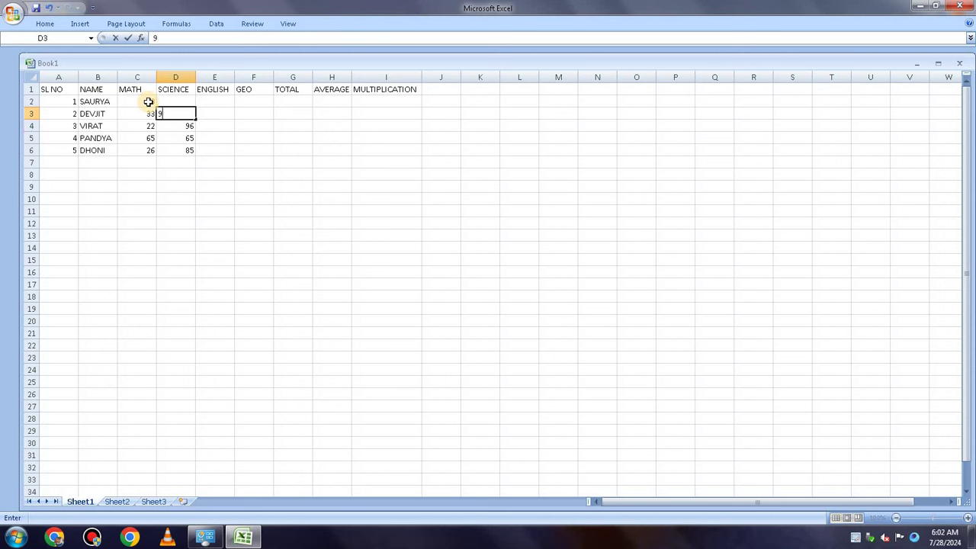
{"action": "type", "text": "69"}
{"action": "key", "text": "Up"}
{"action": "type", "text": "952"}
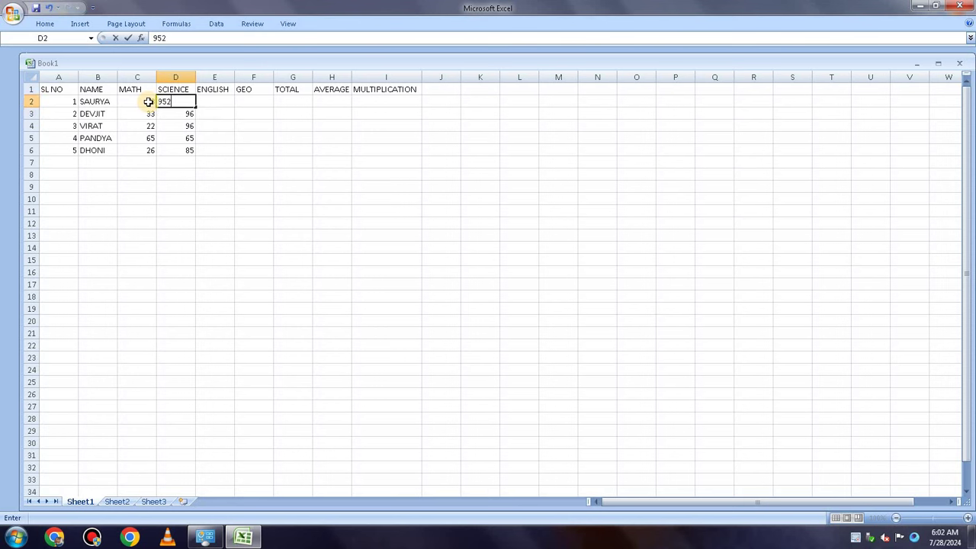
{"action": "key", "text": "Right"}
- Enter the ENGLISH marks 33, 66, 65, 92 and 96 in E2:E6
{"action": "type", "text": "33"}
{"action": "key", "text": "Down"}
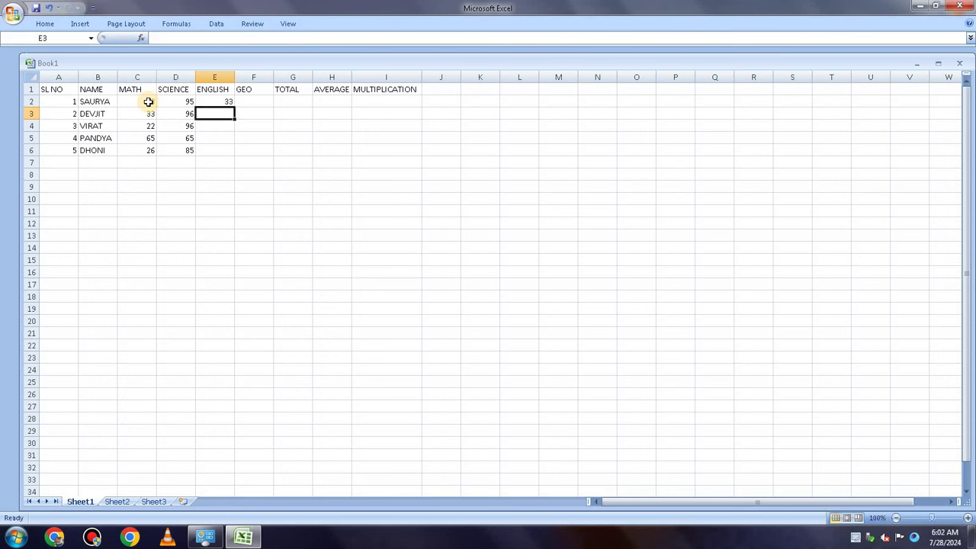
{"action": "type", "text": "66"}
{"action": "key", "text": "Down"}
{"action": "type", "text": "65"}
{"action": "key", "text": "Down"}
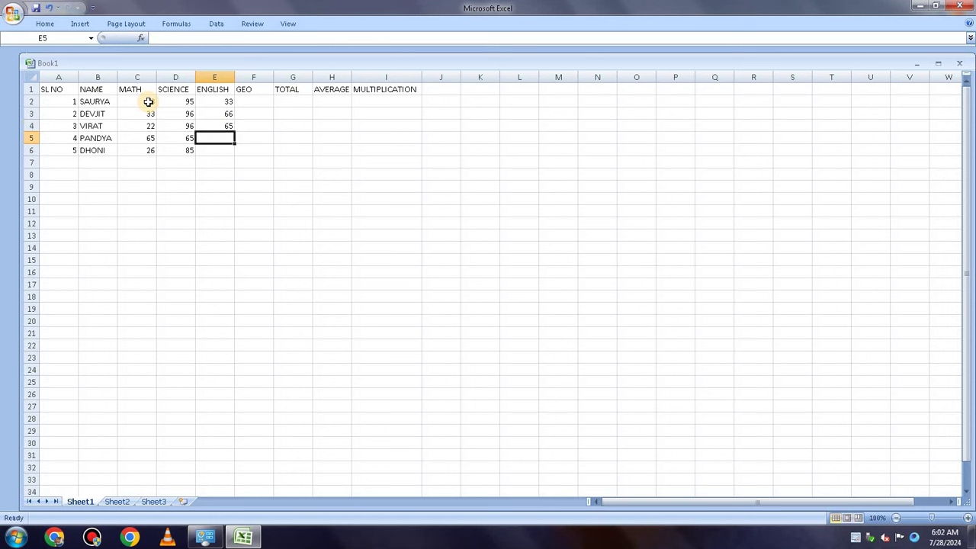
{"action": "type", "text": "92"}
{"action": "key", "text": "Right"}
{"action": "key", "text": "Down"}
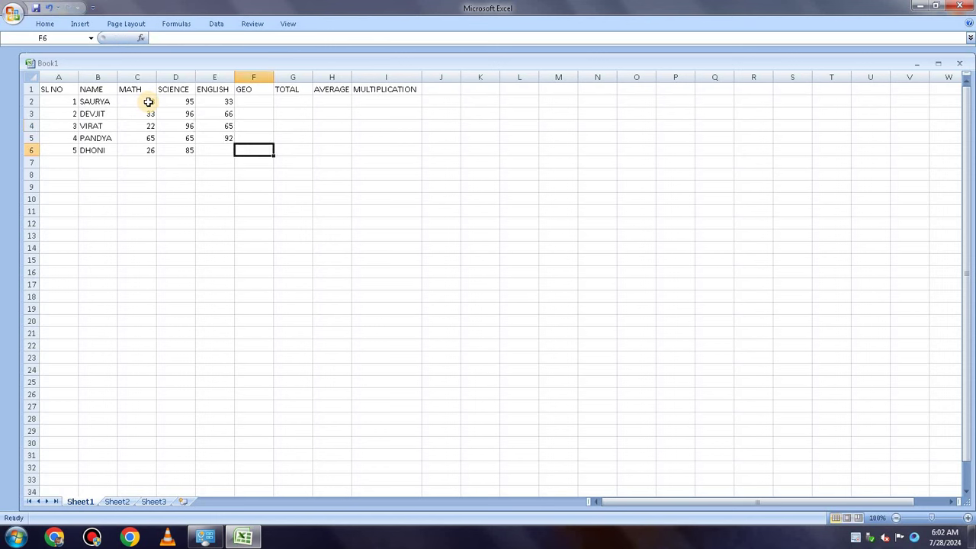
{"action": "key", "text": "Left"}
{"action": "type", "text": "96"}
- Enter the GEO marks 69, 12, 84 and 56 from F6 upward, fixing typos 965 and 841
{"action": "key", "text": "Right"}
{"action": "type", "text": "6"}
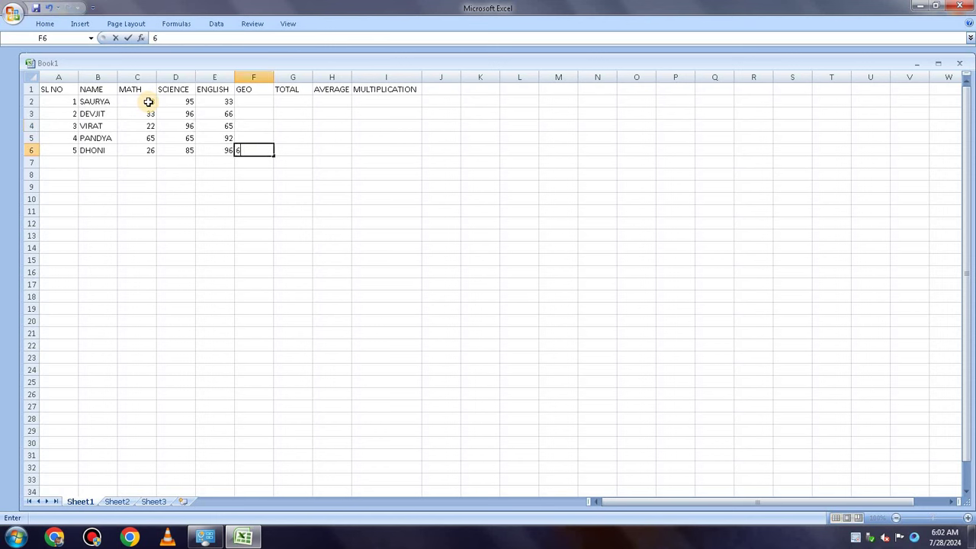
{"action": "type", "text": "9"}
{"action": "key", "text": "Up"}
{"action": "type", "text": "965"}
{"action": "key", "text": "Down"}
{"action": "key", "text": "Up"}
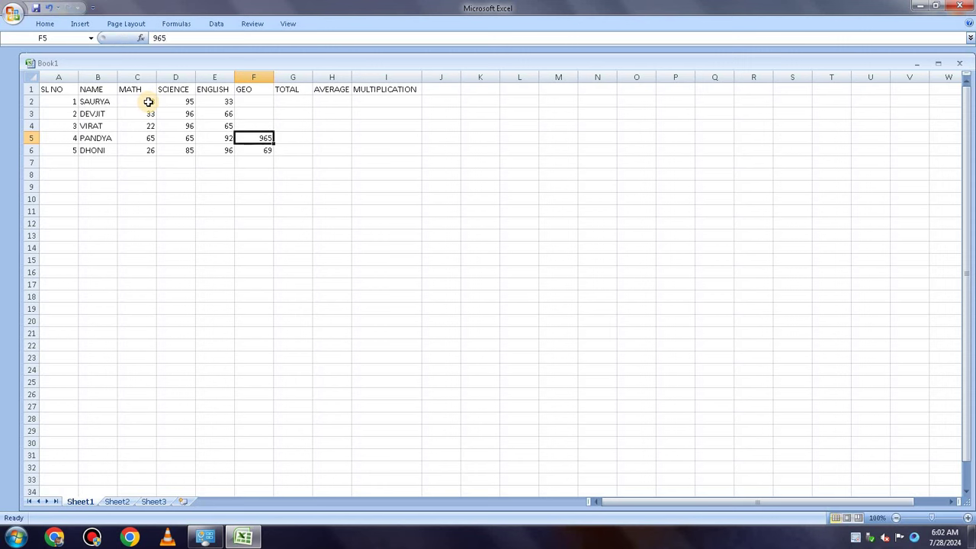
{"action": "key", "text": "BackSpace"}
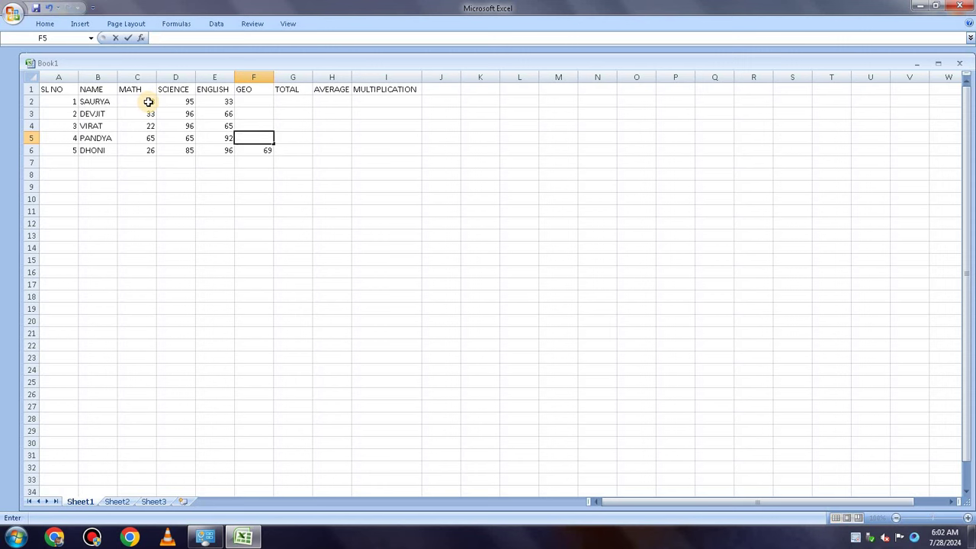
{"action": "type", "text": "12"}
{"action": "key", "text": "Up"}
{"action": "type", "text": "841"}
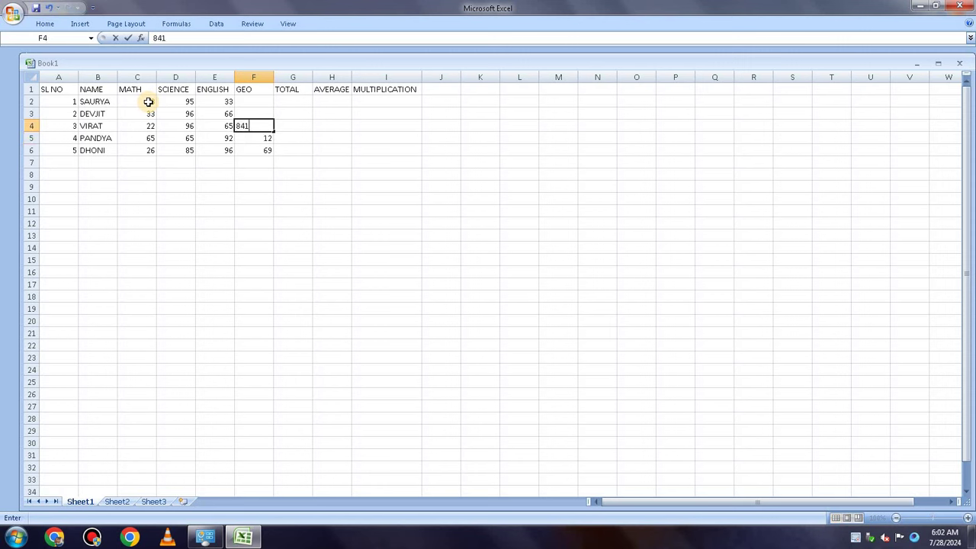
{"action": "key", "text": "BackSpace"}
{"action": "key", "text": "Up"}
{"action": "type", "text": "5"}
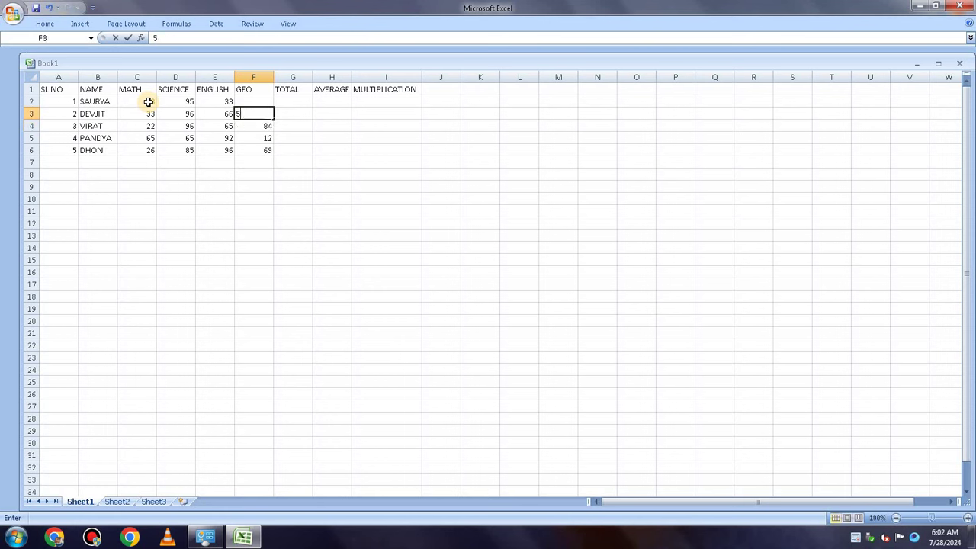
{"action": "type", "text": "6"}
{"action": "key", "text": "Up"}
{"action": "type", "text": "9"}
{"action": "key", "text": "Up"}
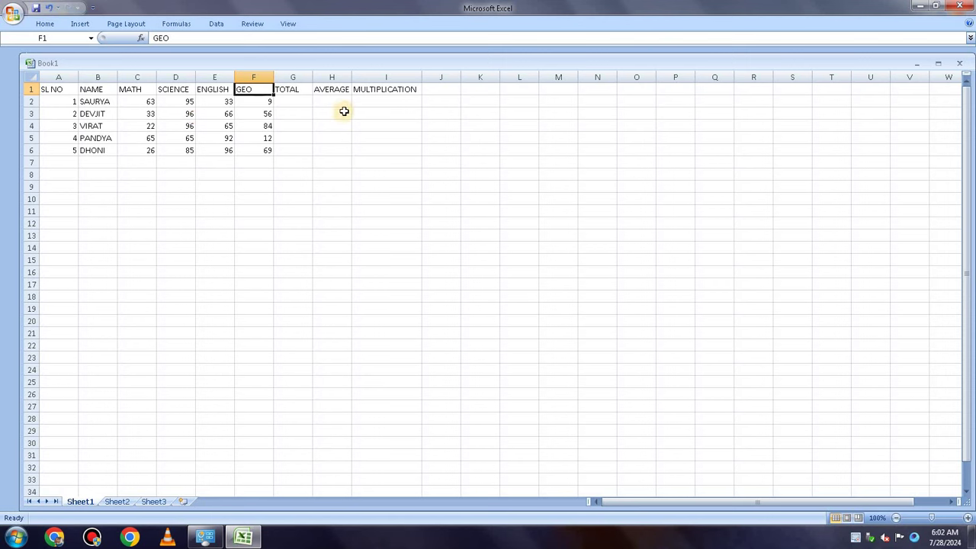
- Correct the first student's GEO mark in F2 to 49
{"action": "left_click", "coordinate": [246, 99]}
{"action": "key", "text": "F2"}
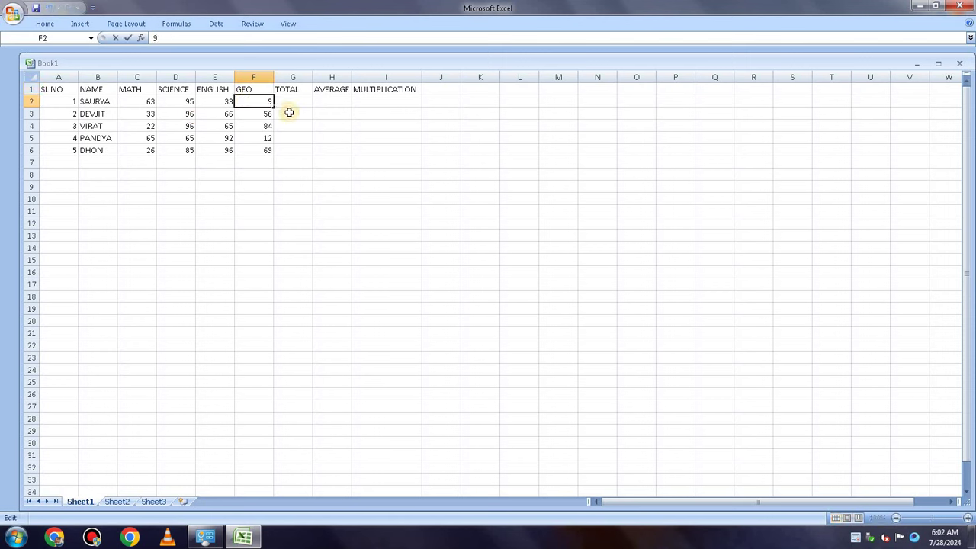
{"action": "key", "text": "Home"}
{"action": "type", "text": "4"}
{"action": "left_click", "coordinate": [305, 113]}
{"action": "left_click", "coordinate": [470, 155]}
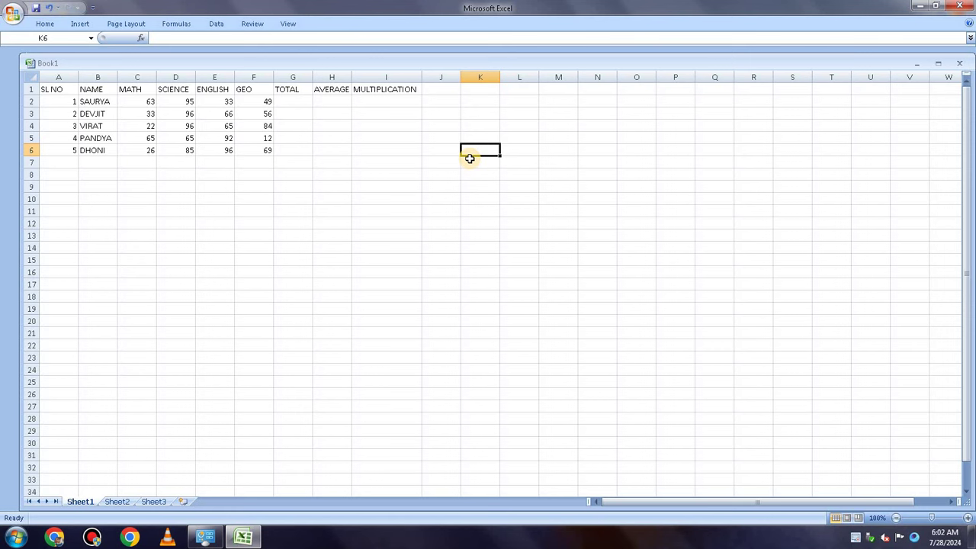
- Enter =SUM(C2:F2) in G2 and fill it down to G6, giving 240, 251, 267, 234, 276
{"action": "left_click", "coordinate": [292, 100]}
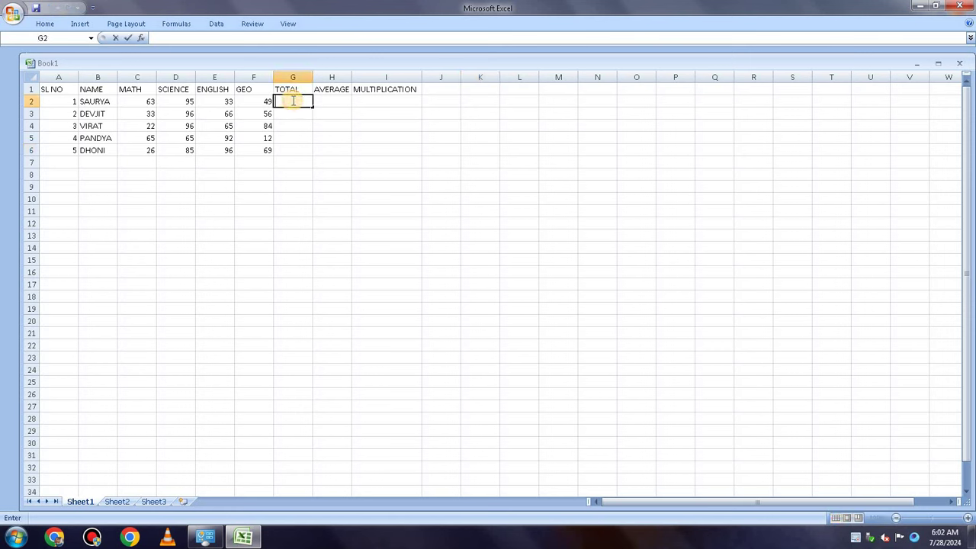
{"action": "type", "text": "="}
{"action": "type", "text": "SUM"}
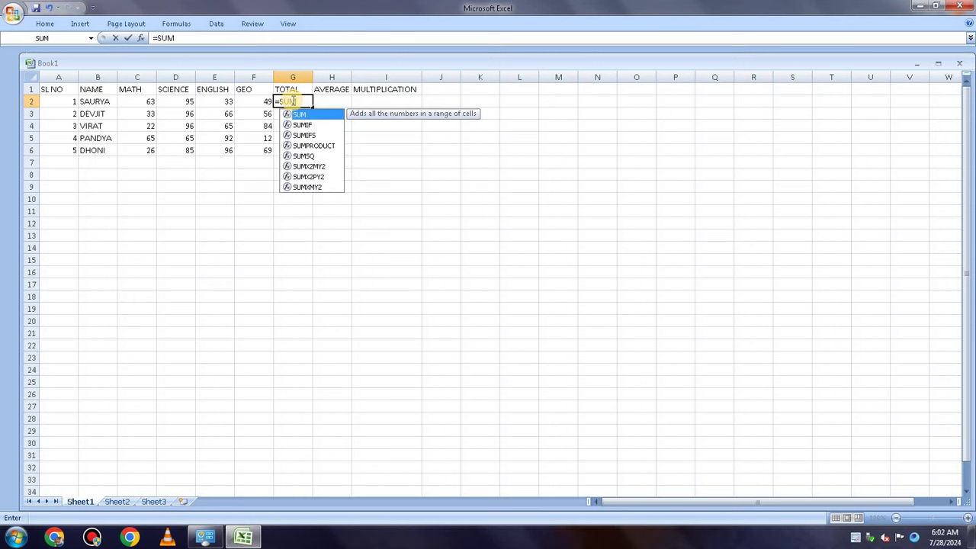
{"action": "type", "text": "("}
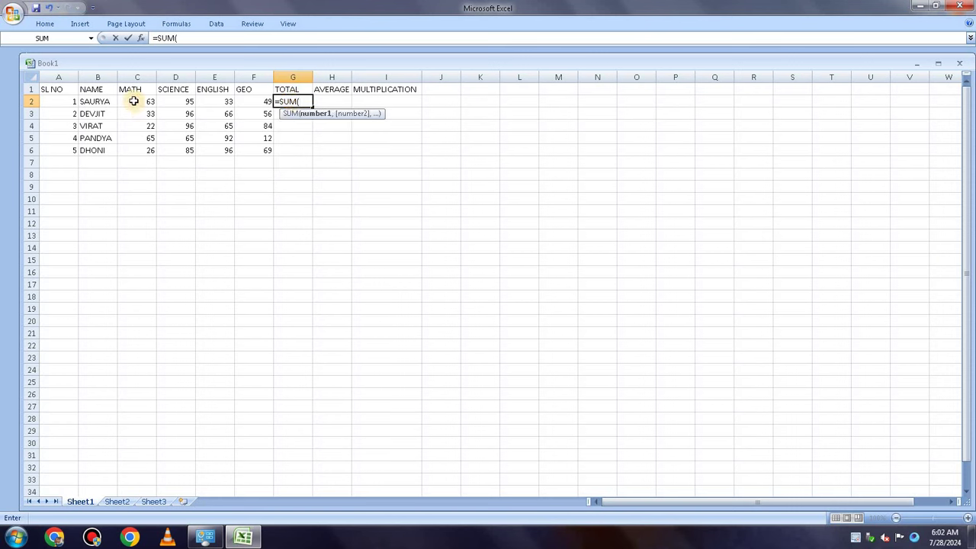
{"action": "left_click_drag", "start_coordinate": [134, 101], "coordinate": [246, 101]}
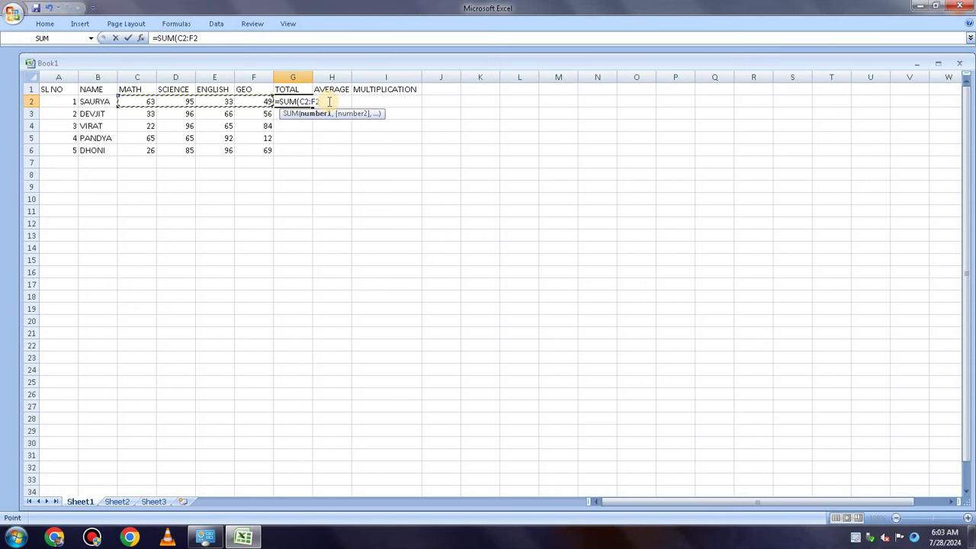
{"action": "type", "text": ")"}
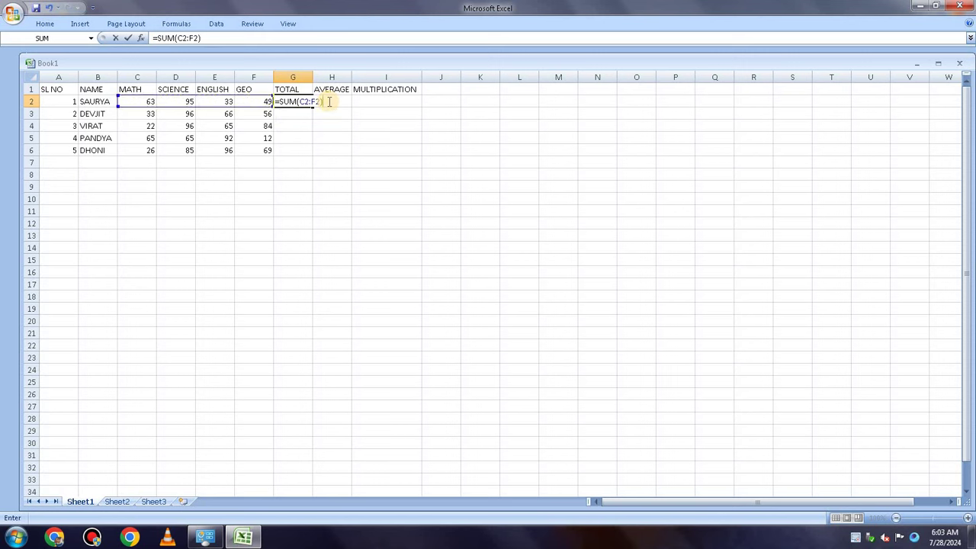
{"action": "key", "text": "Return"}
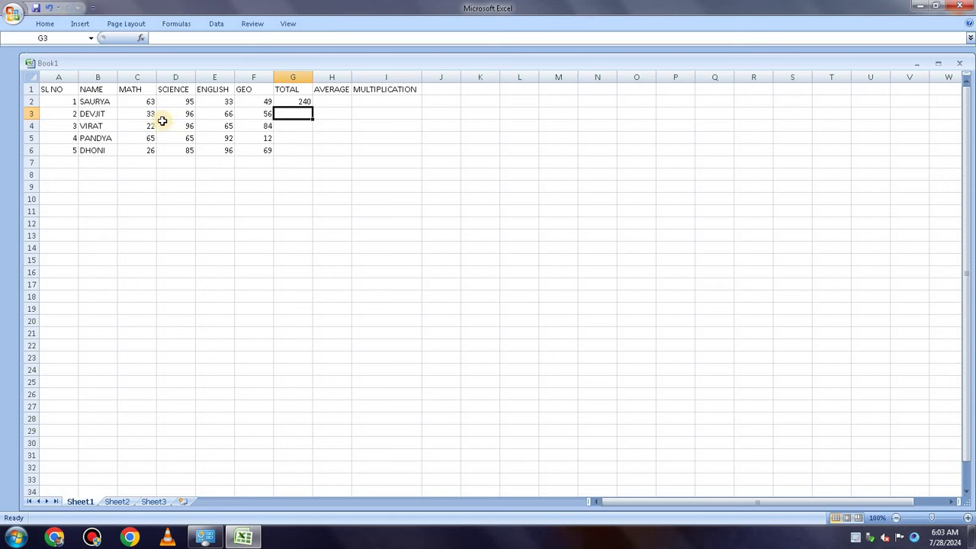
{"action": "left_click", "coordinate": [359, 112]}
{"action": "left_click", "coordinate": [305, 99]}
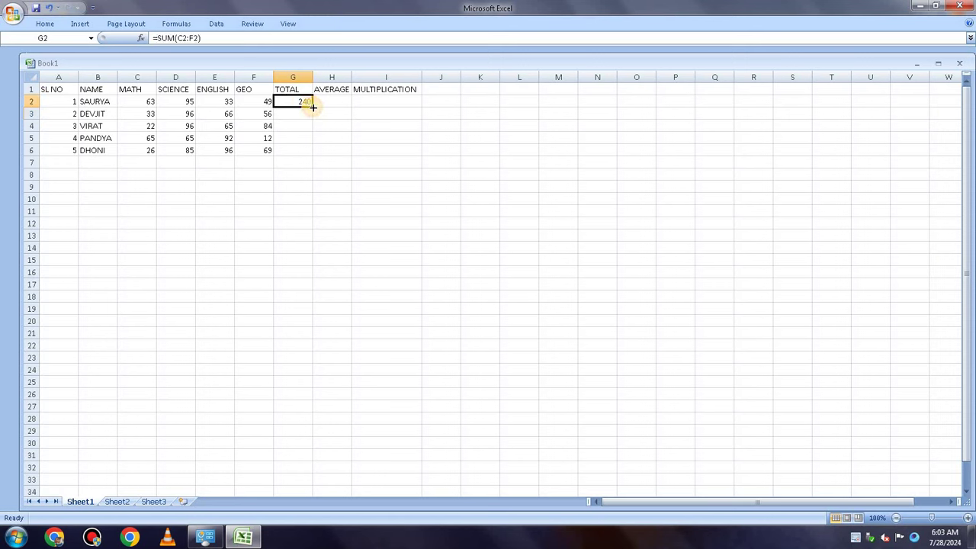
{"action": "left_click_drag", "start_coordinate": [313, 107], "coordinate": [312, 149]}
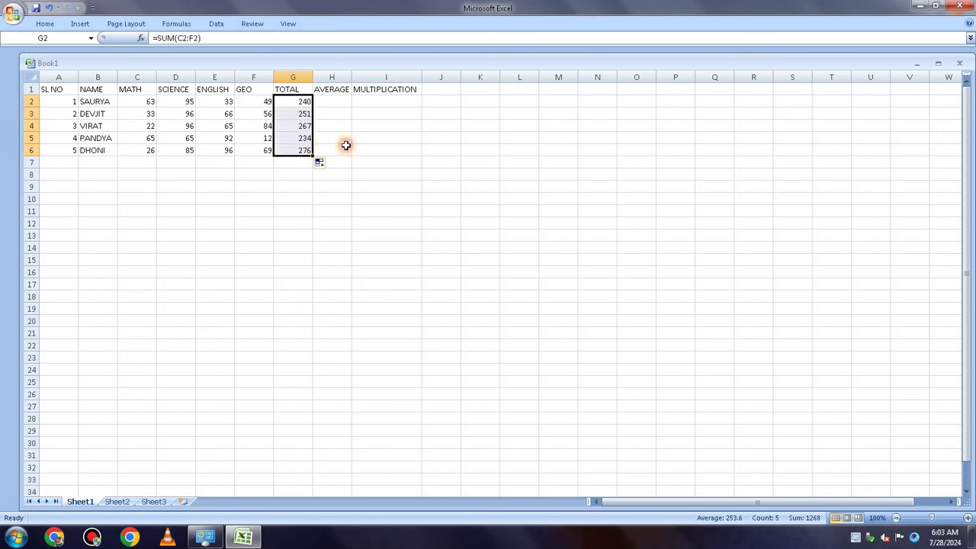
{"action": "left_click", "coordinate": [400, 126]}
{"action": "left_click", "coordinate": [744, 174]}
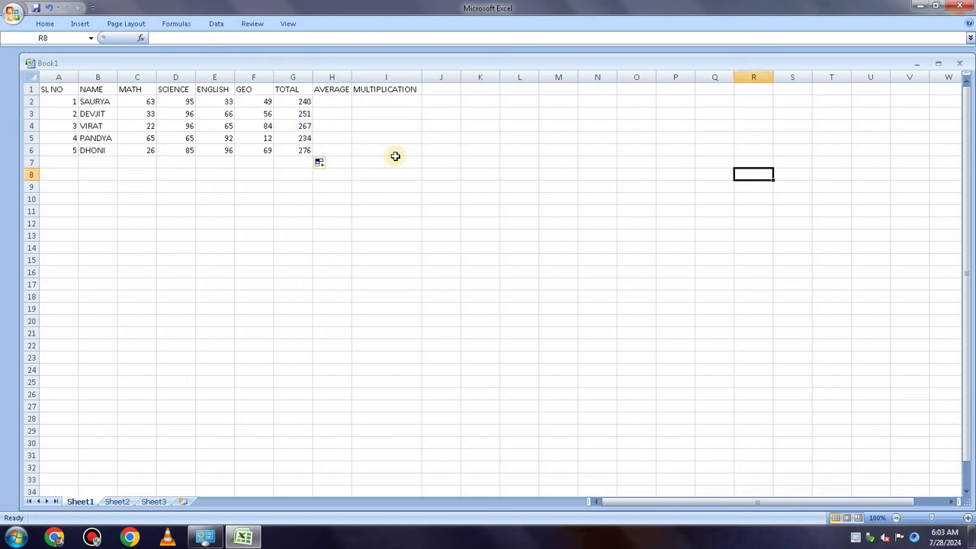
- Enter =AVERAGE(C2:F2) in H2 and fill it down to H6, giving 60 through 69
{"action": "left_click", "coordinate": [345, 104]}
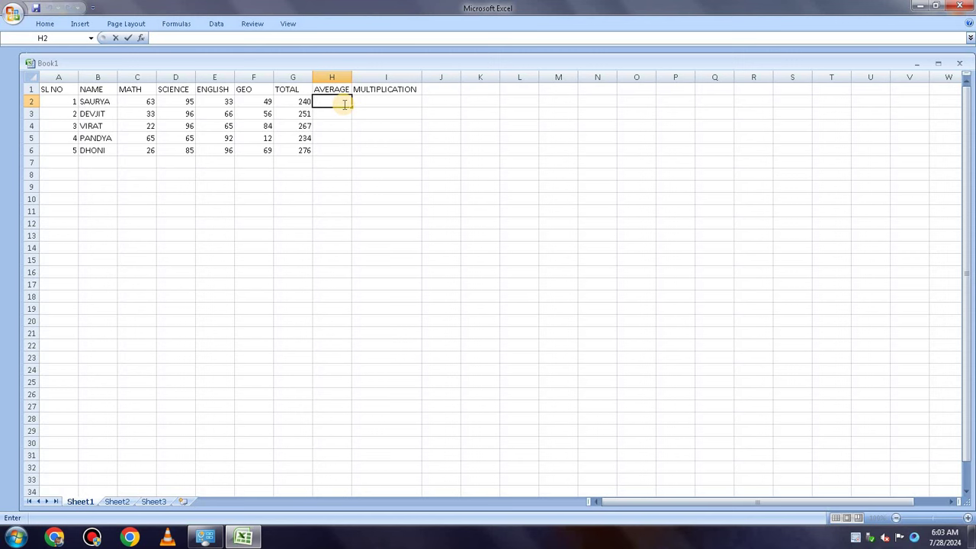
{"action": "type", "text": "="}
{"action": "type", "text": "AVERAGE"}
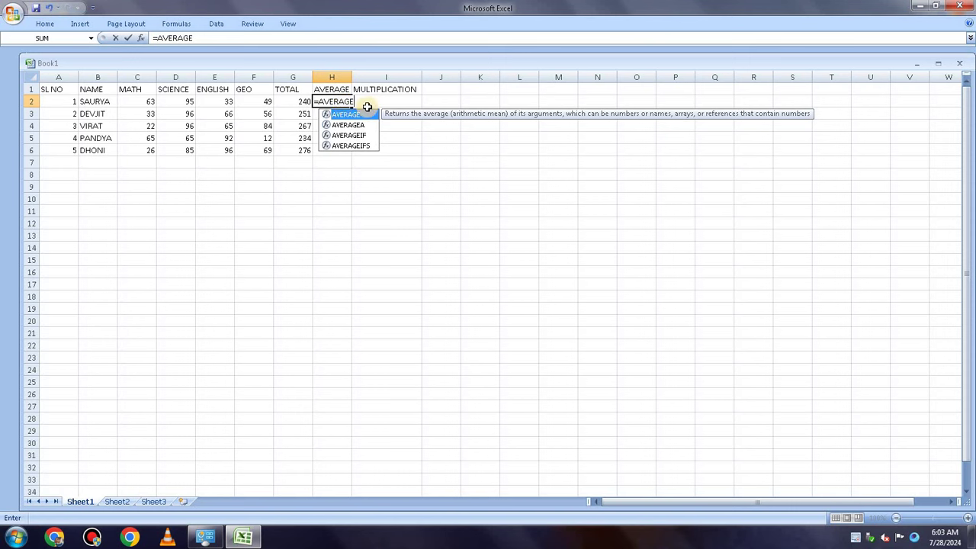
{"action": "type", "text": "("}
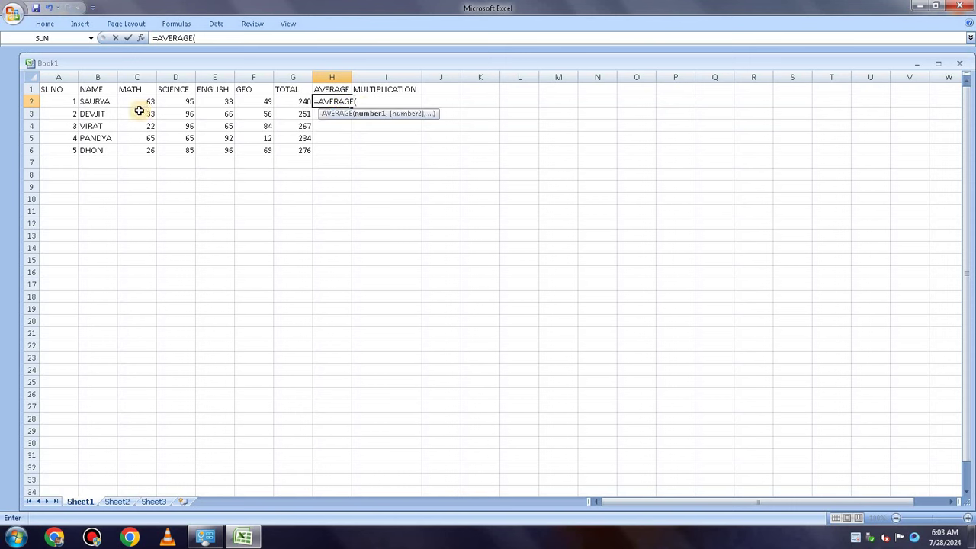
{"action": "left_click_drag", "start_coordinate": [138, 102], "coordinate": [243, 102]}
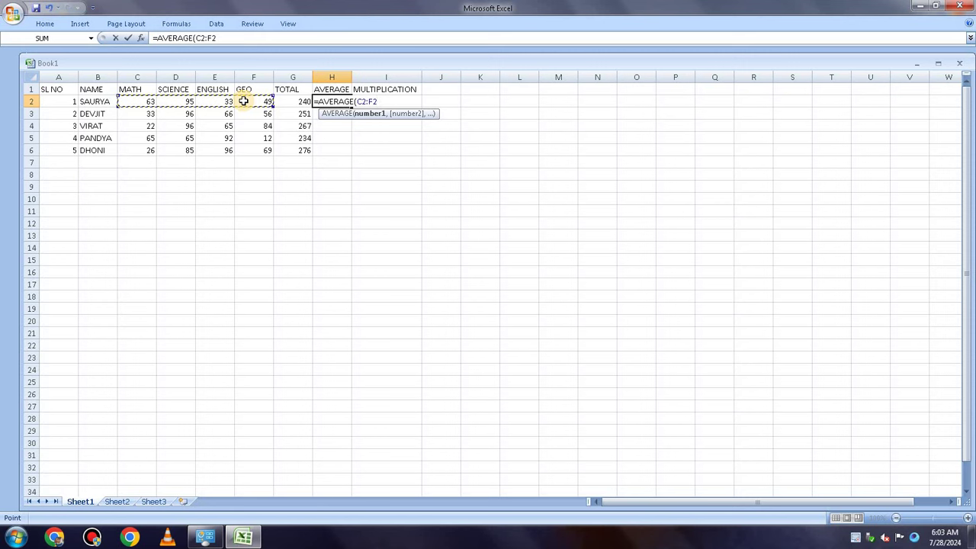
{"action": "type", "text": ")"}
{"action": "key", "text": "Return"}
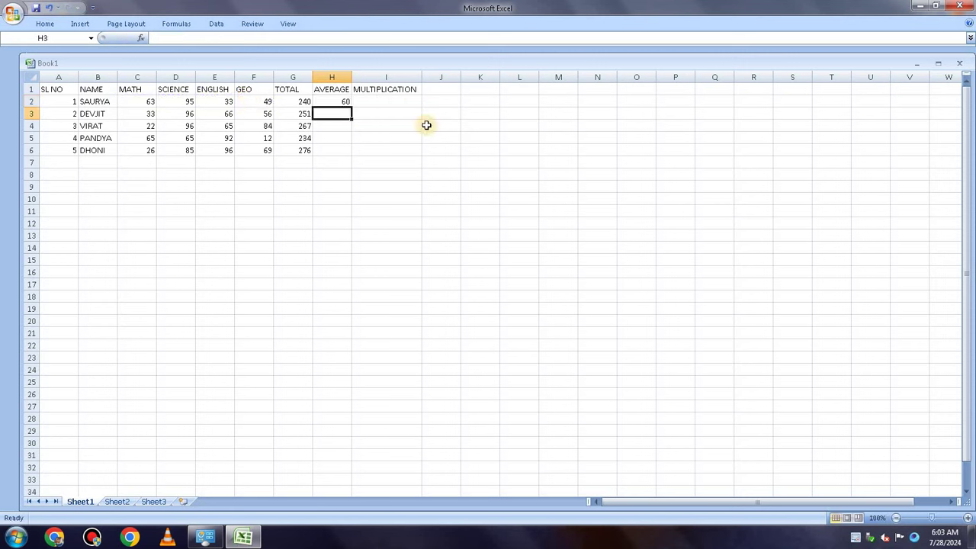
{"action": "left_click", "coordinate": [335, 99]}
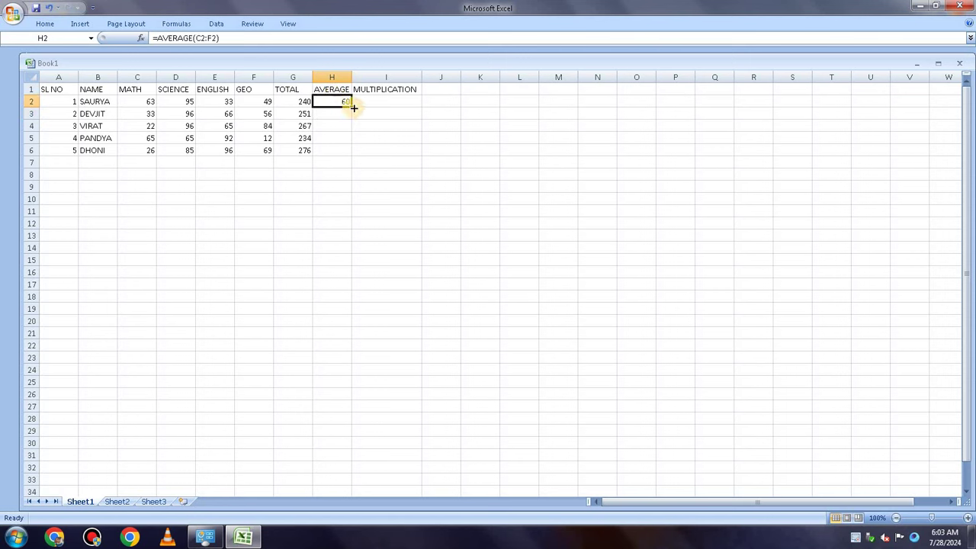
{"action": "left_click_drag", "start_coordinate": [352, 107], "coordinate": [351, 154]}
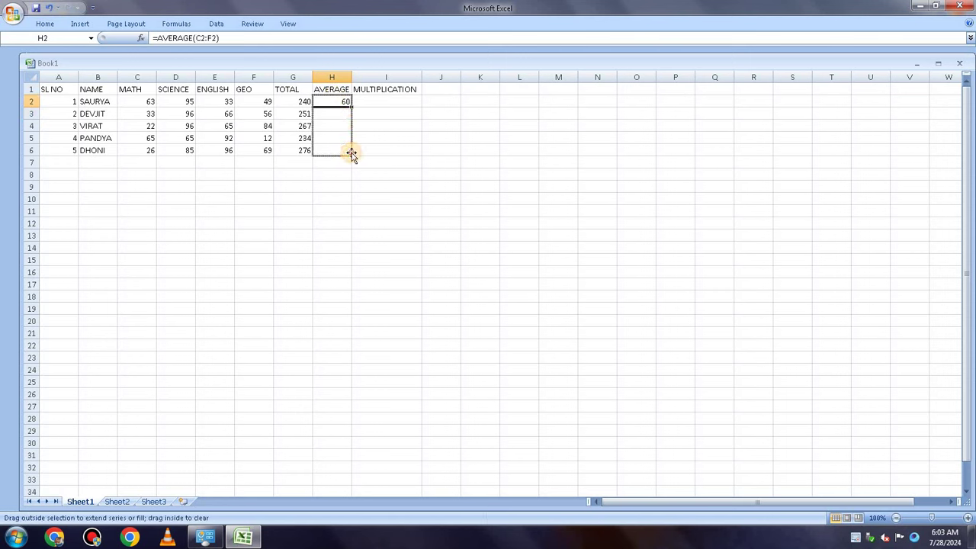
{"action": "left_click", "coordinate": [458, 111]}
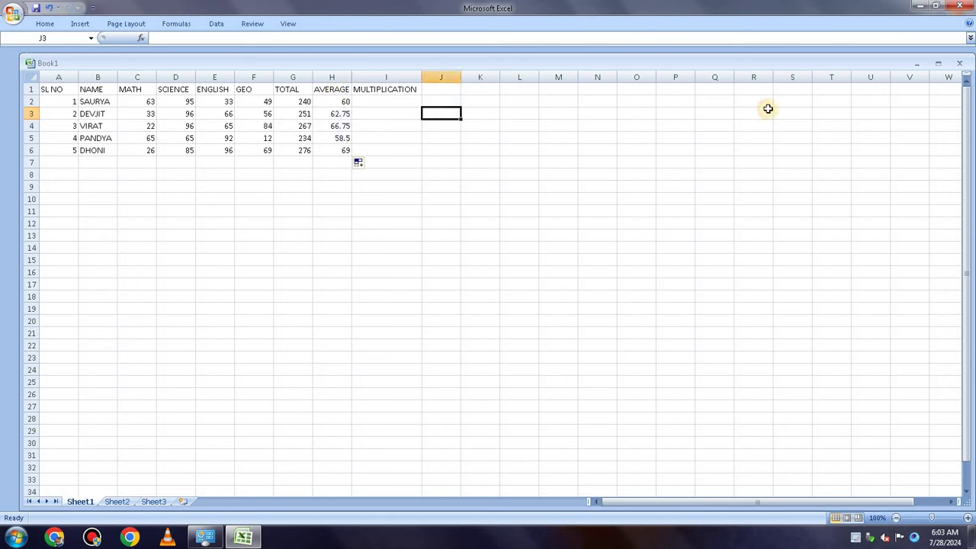
{"action": "double_click", "coordinate": [396, 100]}
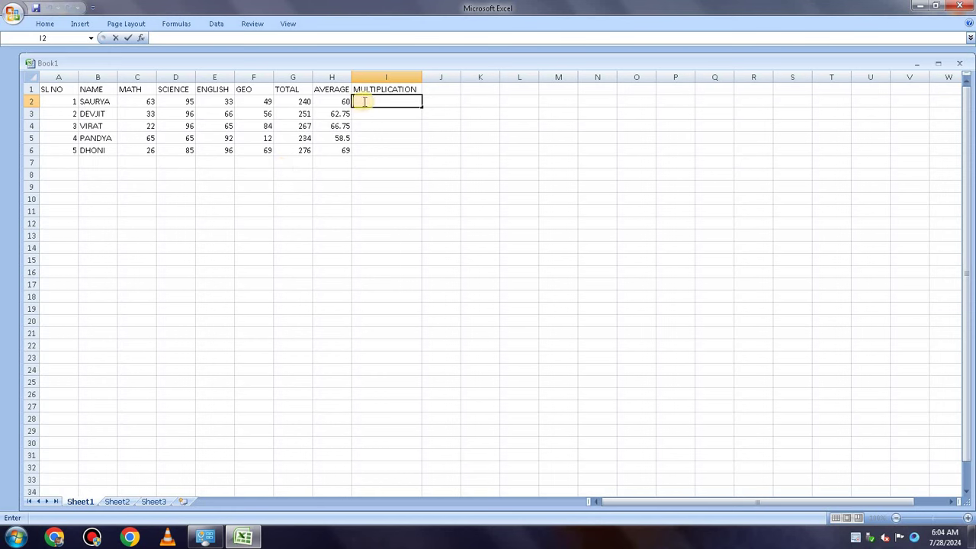
- Start a =MULTIPLE( function in I2 that references the MATH mark C2
{"action": "type", "text": "="}
{"action": "type", "text": "MULT"}
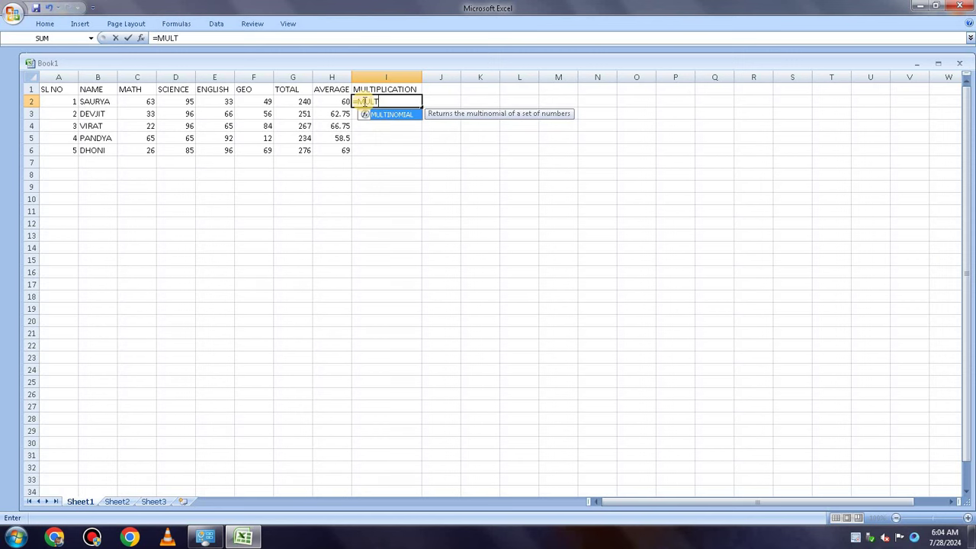
{"action": "type", "text": "IPLICAT"}
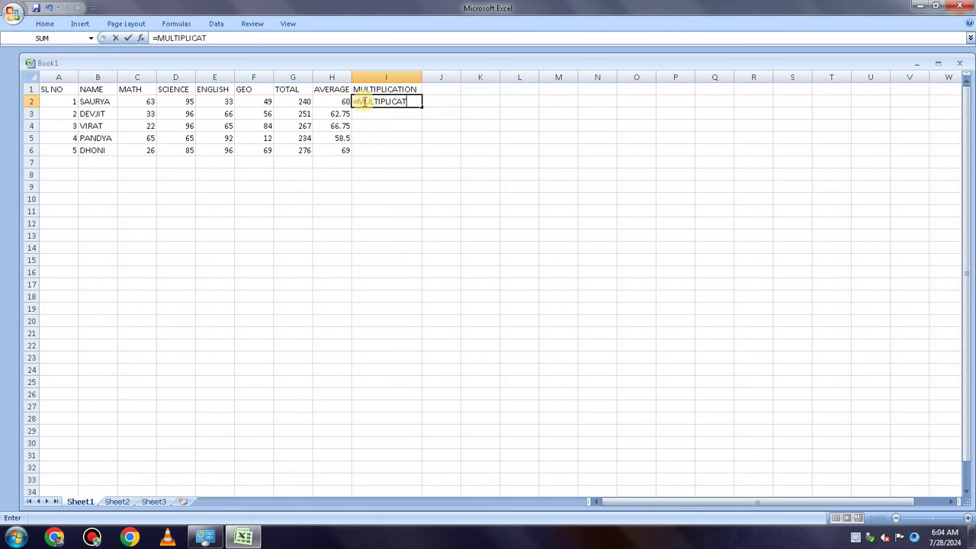
{"action": "type", "text": "ION"}
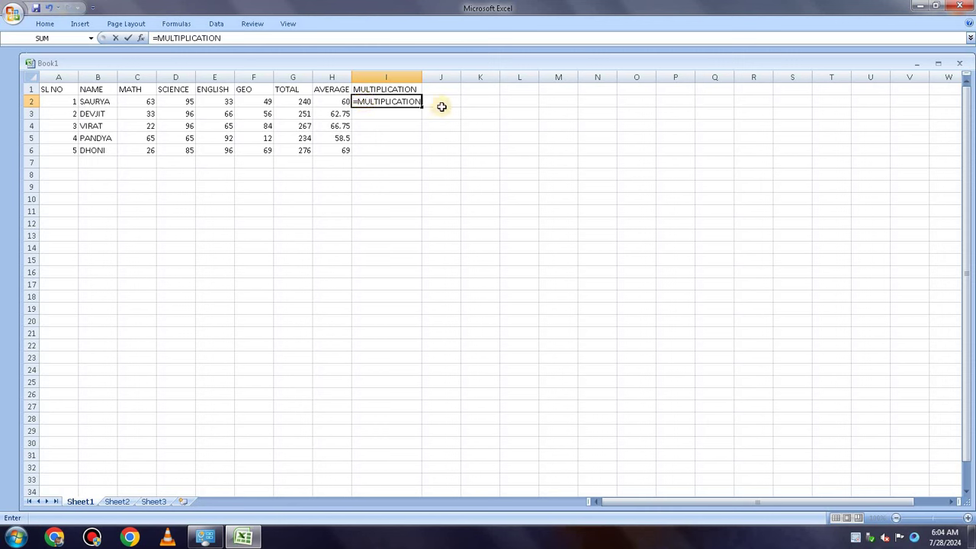
{"action": "key", "text": "BackSpace"}
{"action": "key", "text": "BackSpace"}
{"action": "key", "text": "BackSpace"}
{"action": "key", "text": "BackSpace"}
{"action": "key", "text": "BackSpace"}
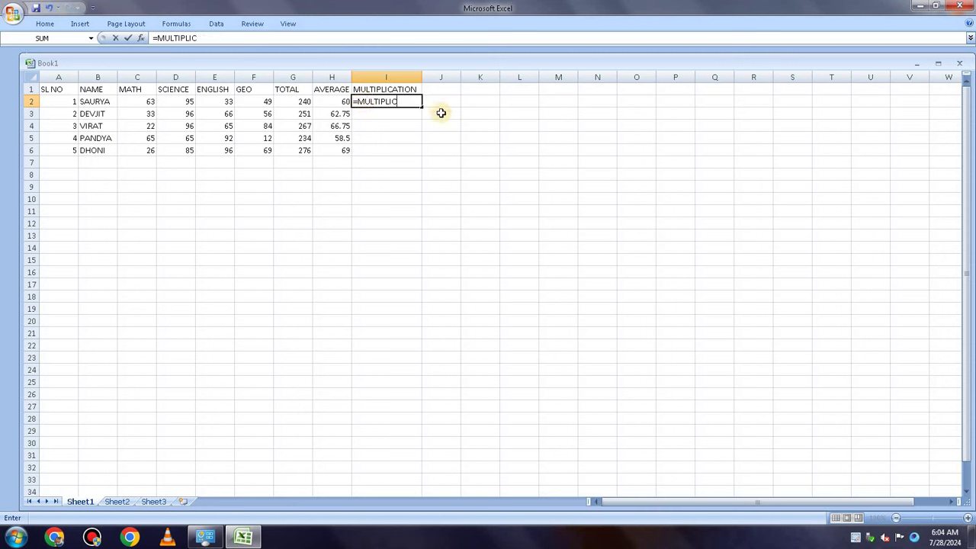
{"action": "key", "text": "BackSpace"}
{"action": "key", "text": "BackSpace"}
{"action": "key", "text": "BackSpace"}
{"action": "key", "text": "BackSpace"}
{"action": "key", "text": "BackSpace"}
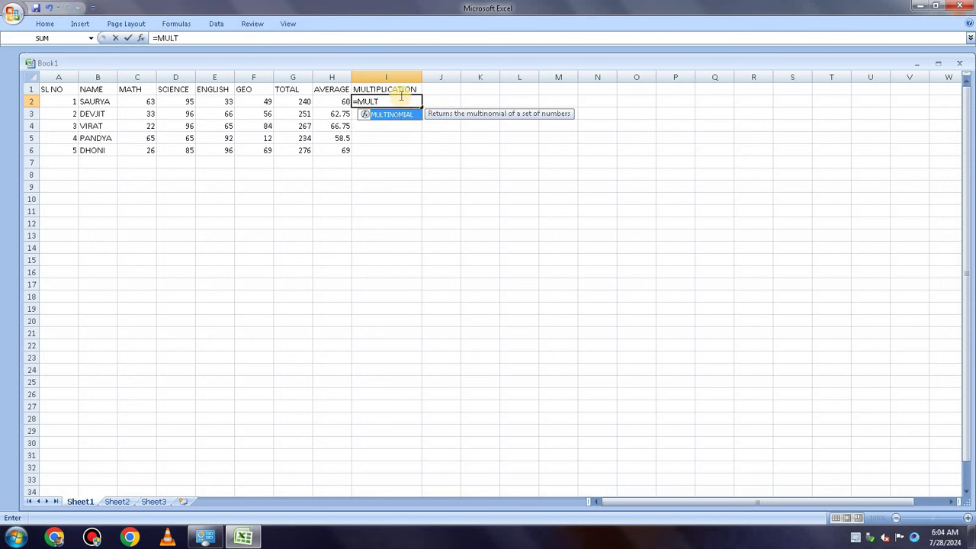
{"action": "type", "text": "IP"}
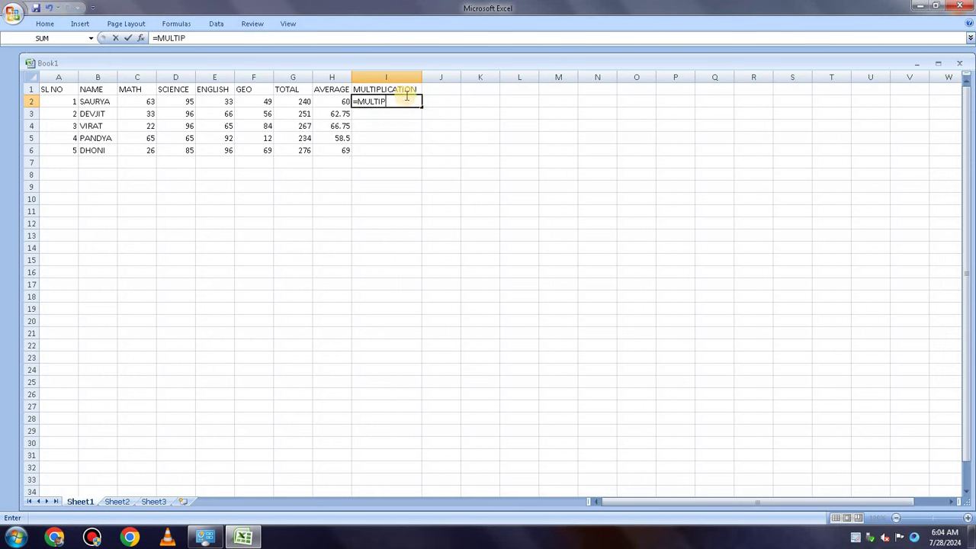
{"action": "type", "text": ";"}
{"action": "type", "text": "L"}
{"action": "type", "text": "E("}
{"action": "left_click", "coordinate": [144, 105]}
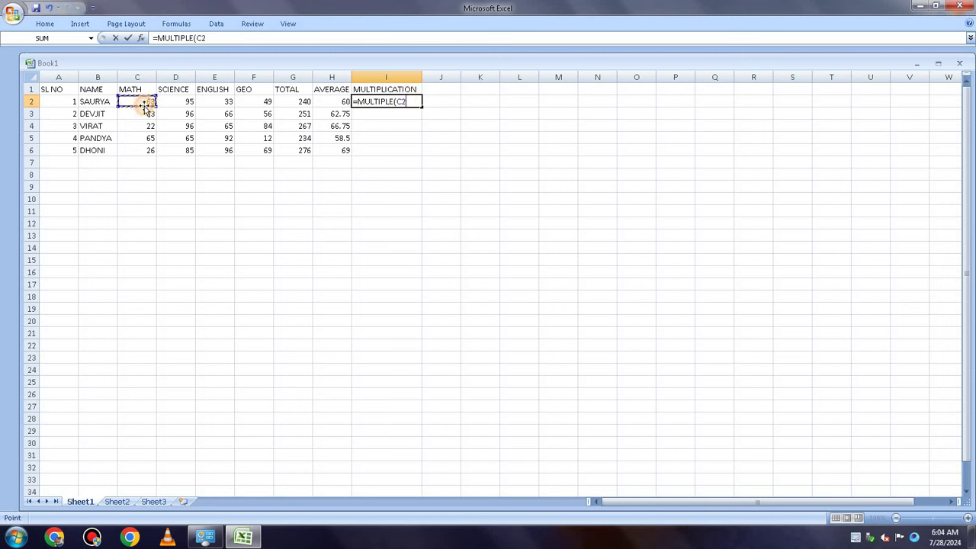
{"action": "left_click", "coordinate": [186, 100]}
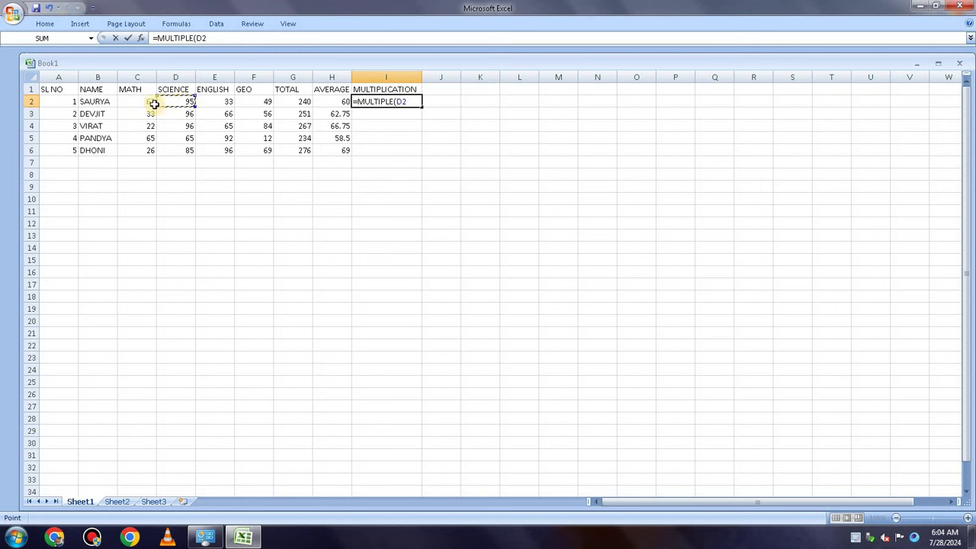
{"action": "left_click", "coordinate": [149, 102]}
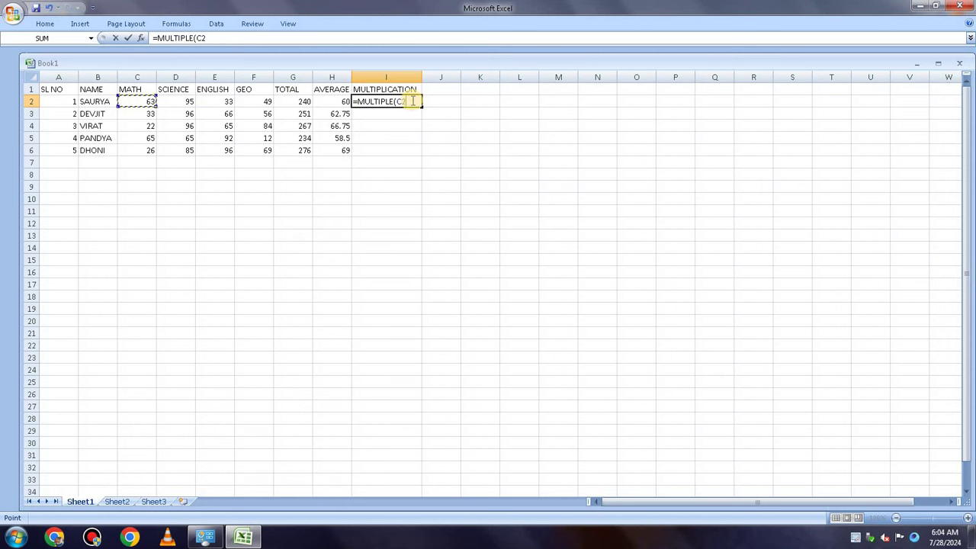
- Erase the attempt back to '=' and reference C2 again, leaving =C2
{"action": "key", "text": "BackSpace"}
{"action": "key", "text": "BackSpace"}
{"action": "key", "text": "BackSpace"}
{"action": "key", "text": "BackSpace"}
{"action": "key", "text": "BackSpace"}
{"action": "key", "text": "BackSpace"}
{"action": "key", "text": "BackSpace"}
{"action": "key", "text": "BackSpace"}
{"action": "key", "text": "BackSpace"}
{"action": "key", "text": "BackSpace"}
{"action": "key", "text": "BackSpace"}
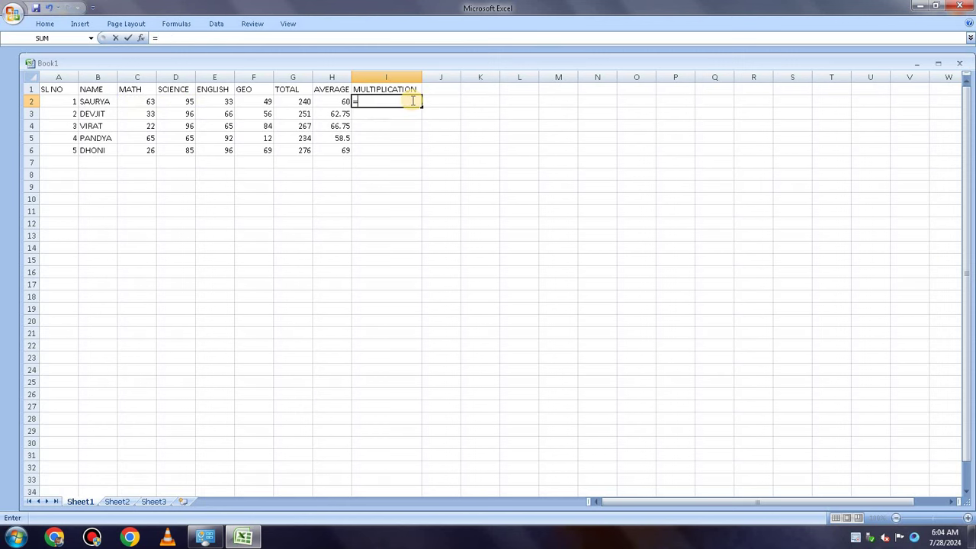
{"action": "key", "text": "BackSpace"}
{"action": "type", "text": "="}
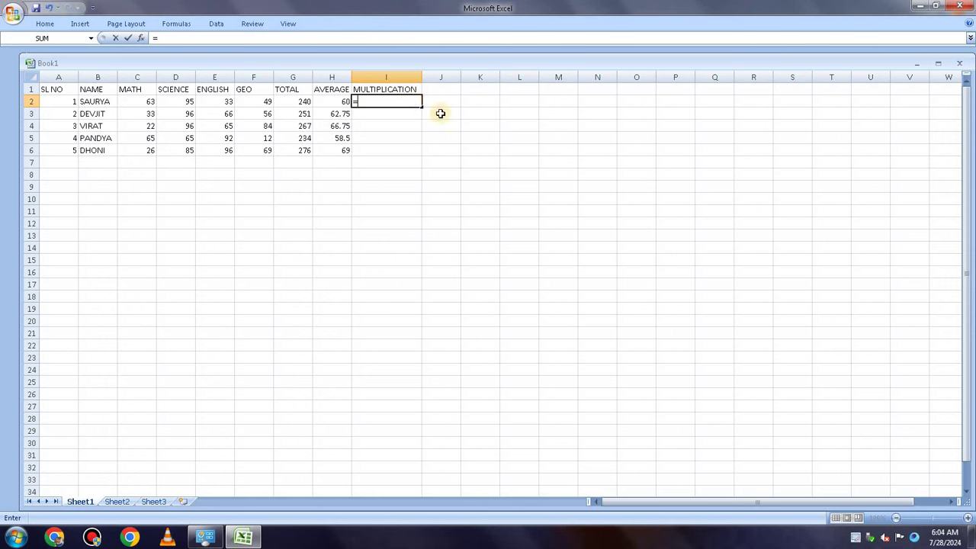
{"action": "left_click", "coordinate": [150, 102]}
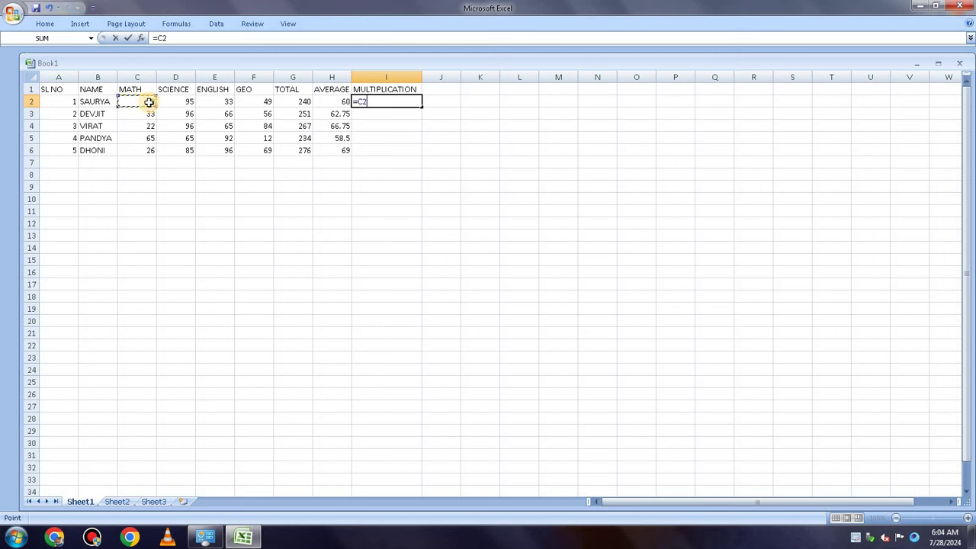
- Extend I2 to =C2*D2*E2*F2*, multiplying the MATH, SCIENCE, ENGLISH and GEO marks, and enter it
{"action": "type", "text": "*"}
{"action": "left_click", "coordinate": [174, 102]}
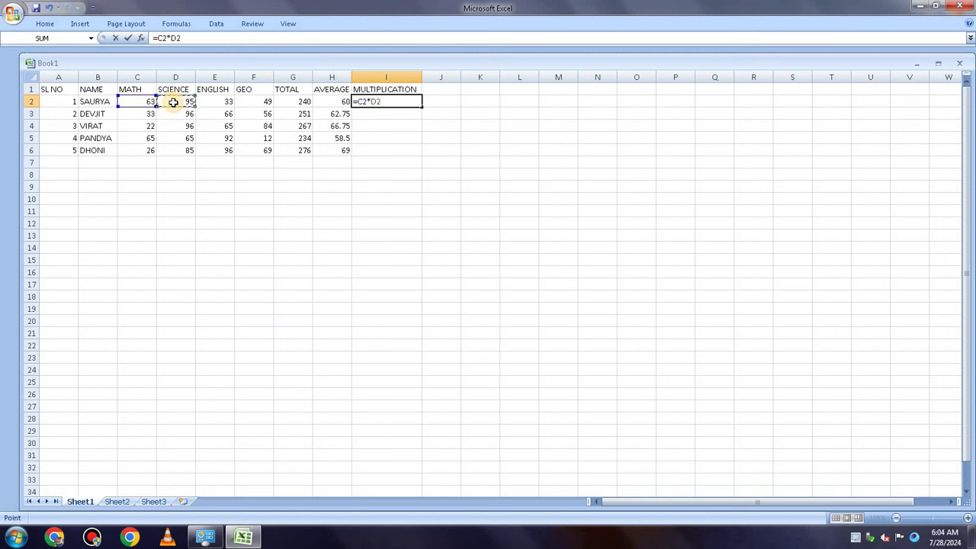
{"action": "type", "text": "*"}
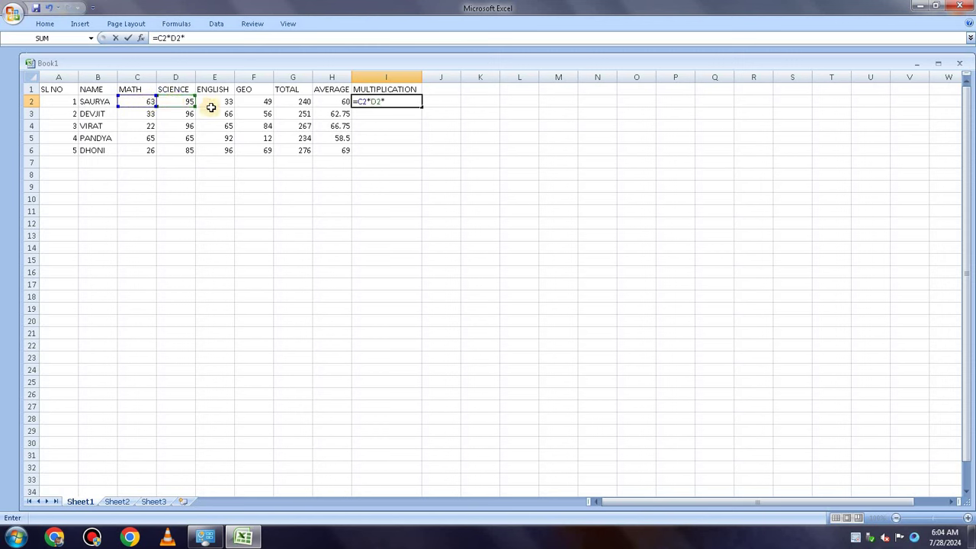
{"action": "left_click", "coordinate": [217, 104]}
{"action": "type", "text": "*"}
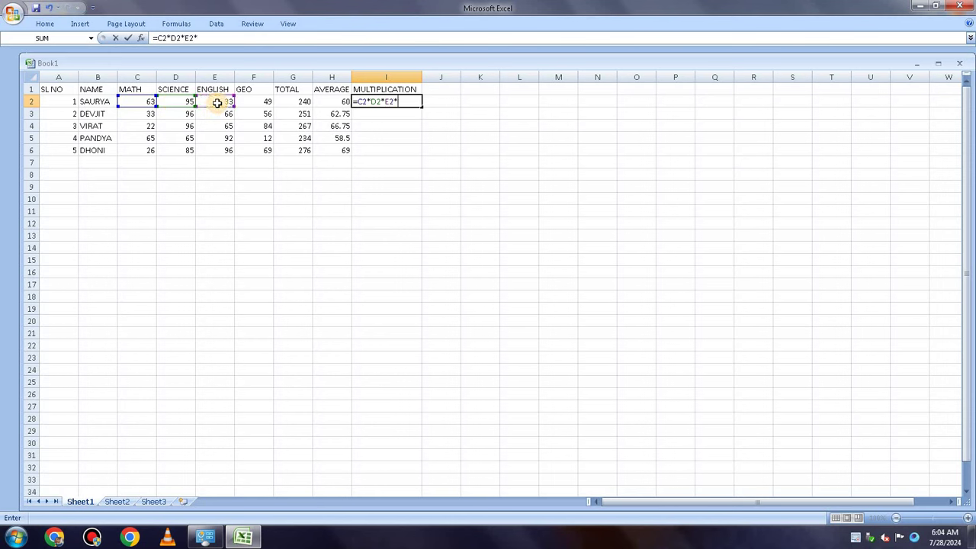
{"action": "left_click", "coordinate": [251, 103]}
{"action": "type", "text": "*"}
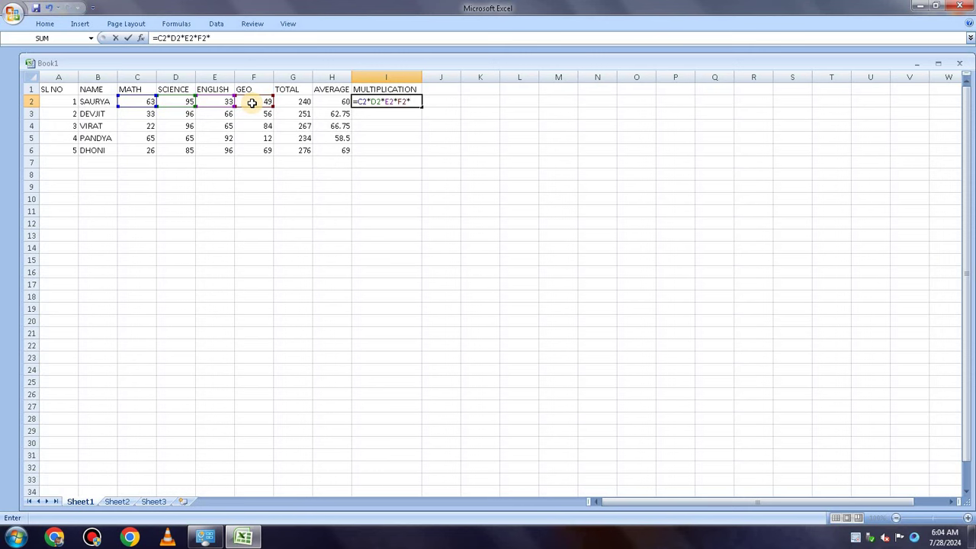
{"action": "key", "text": "Return"}
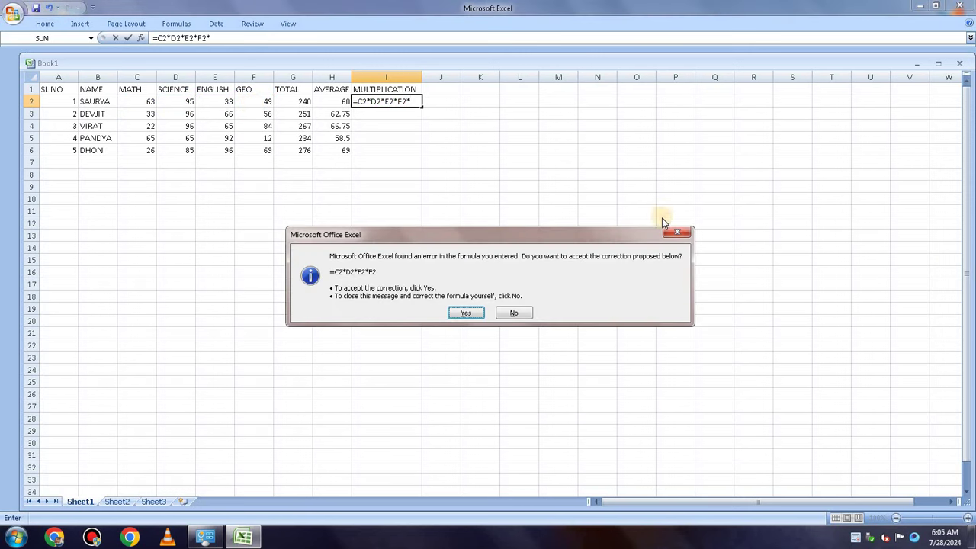
- Decline the correction and warning prompts, try adding '(' to the formula, and dismiss the error
{"action": "left_click", "coordinate": [676, 231]}
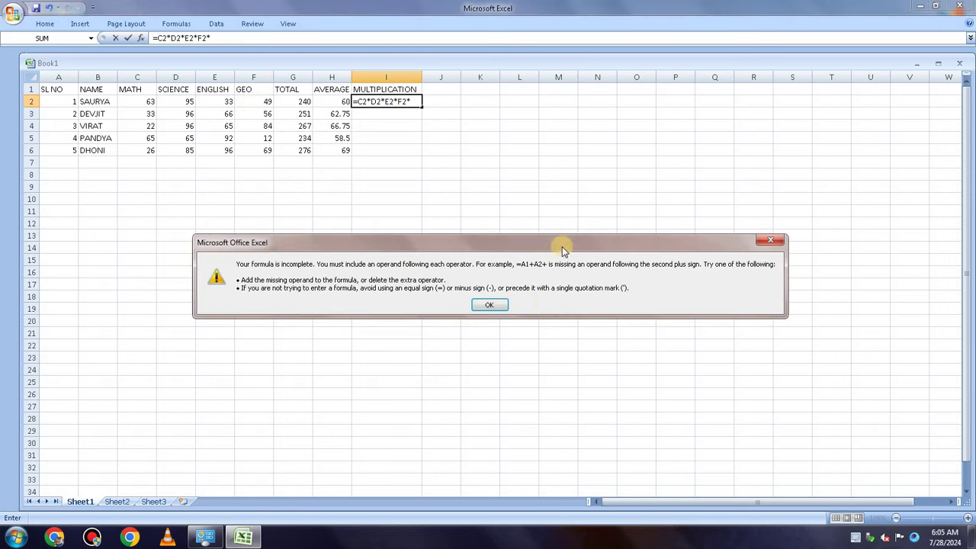
{"action": "left_click", "coordinate": [490, 306]}
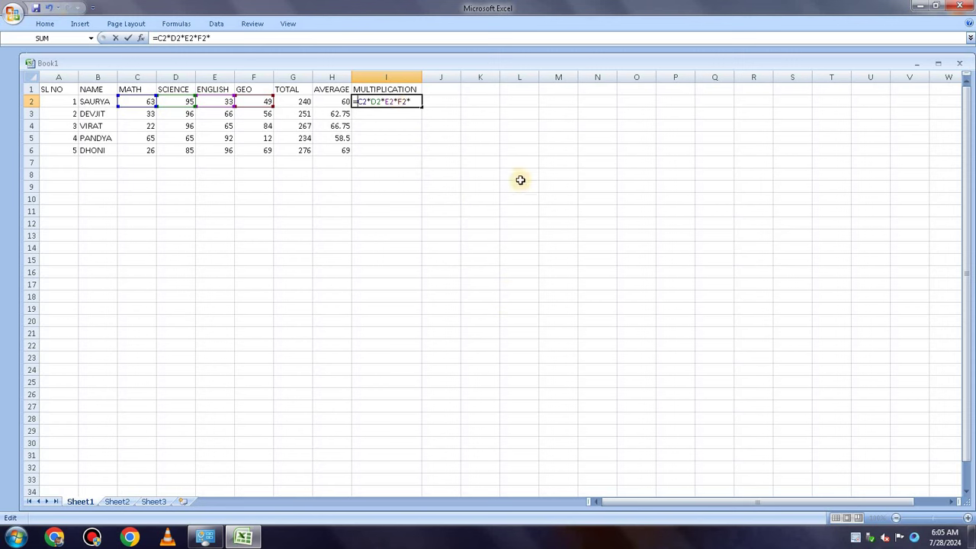
{"action": "type", "text": "("}
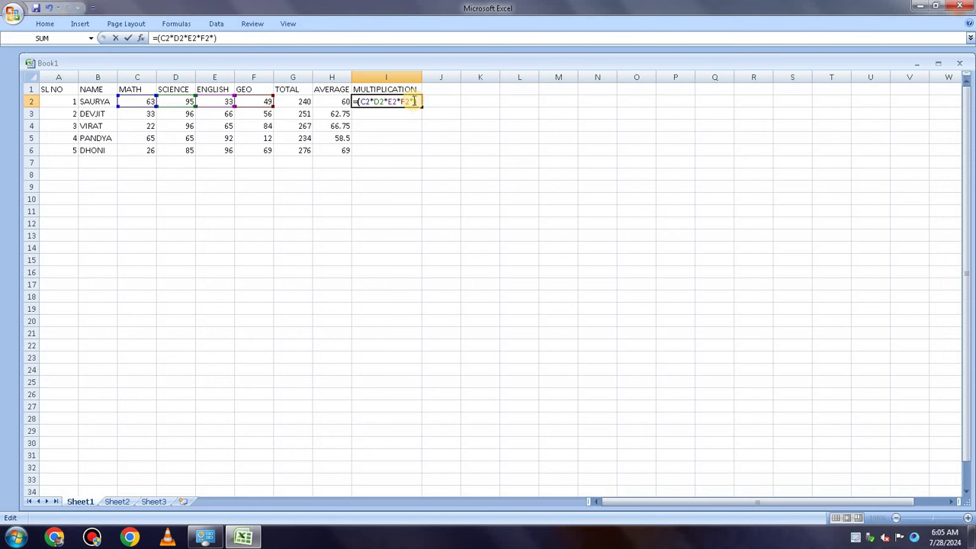
{"action": "key", "text": "Return"}
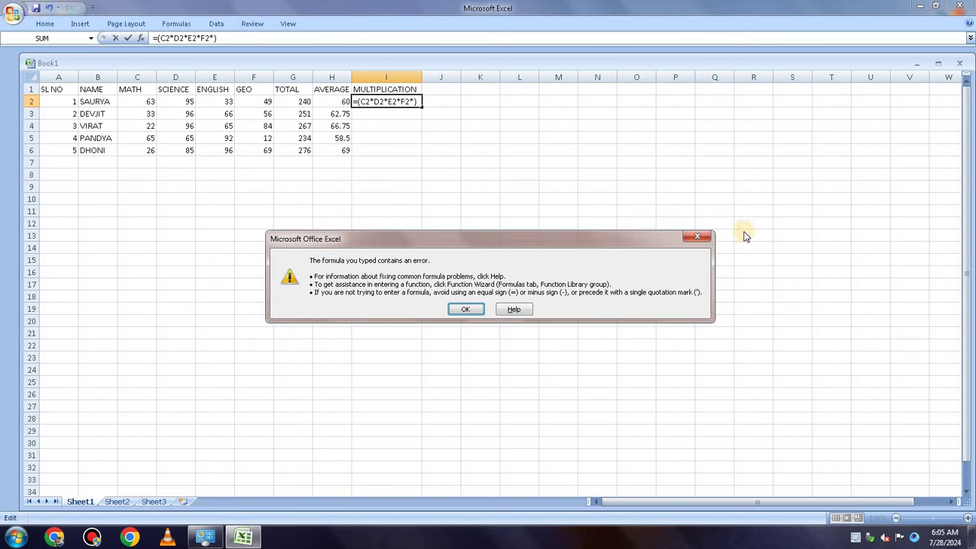
{"action": "left_click", "coordinate": [706, 238]}
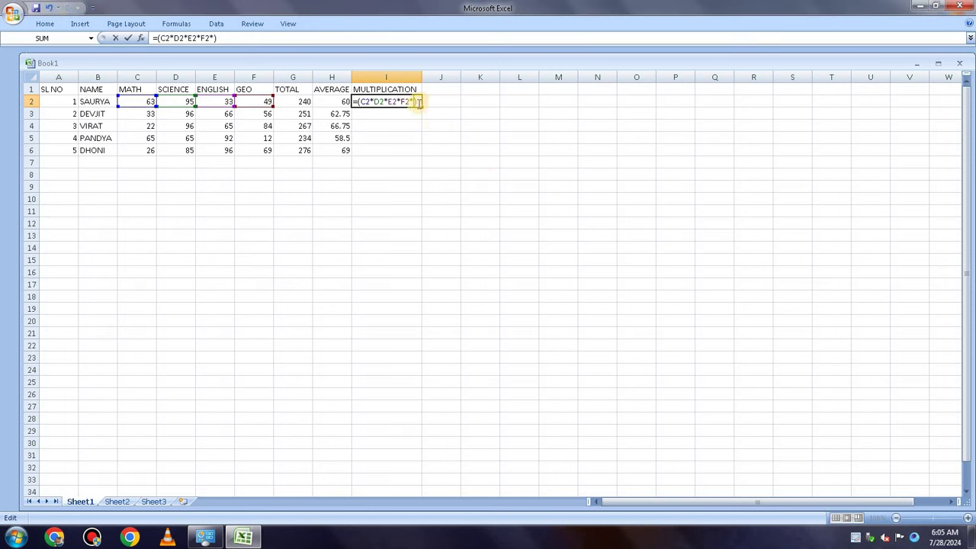
- Replace the I2 formula with a reference to I1 and delete the MULTIPLICATION heading
{"action": "left_click_drag", "start_coordinate": [416, 101], "coordinate": [356, 101]}
{"action": "key", "text": "BackSpace"}
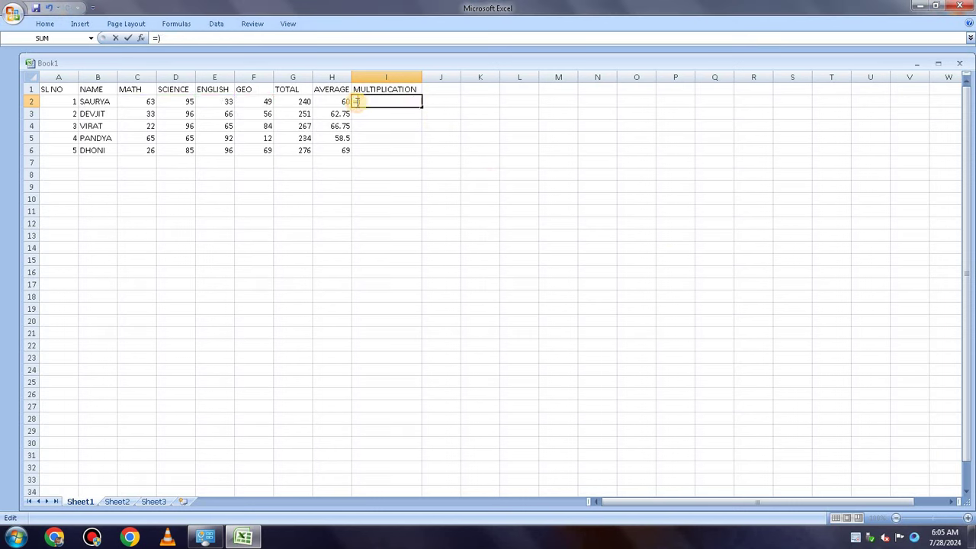
{"action": "left_click", "coordinate": [412, 90]}
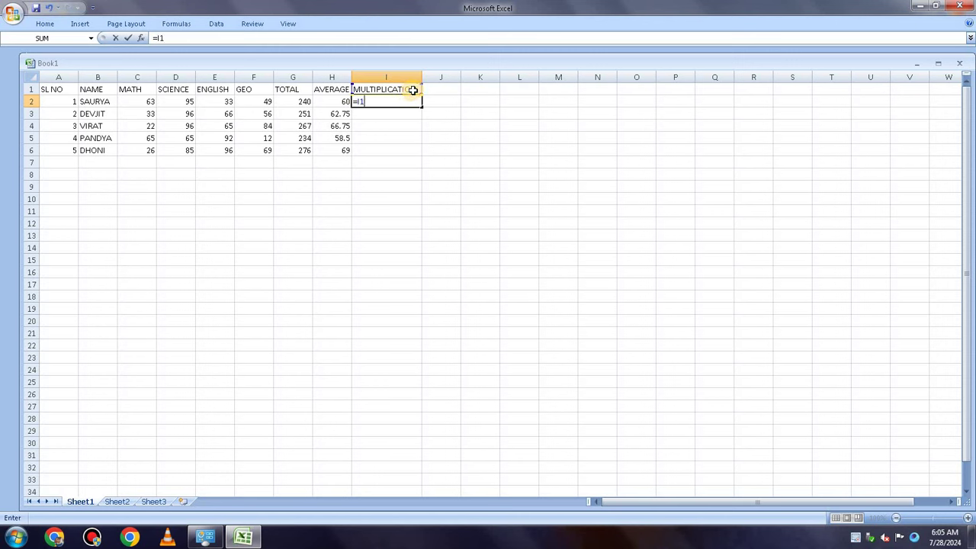
{"action": "key", "text": "Return"}
{"action": "left_click", "coordinate": [412, 90]}
{"action": "key", "text": "Delete"}
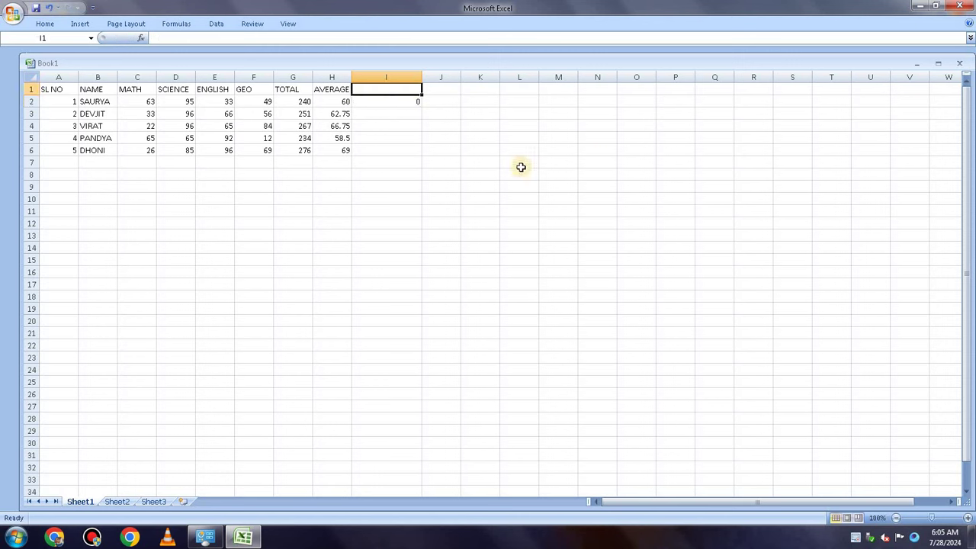
- Deselect into empty cells, zoom the sheet out to 50%, and expand the collapsed Home ribbon
{"action": "left_click", "coordinate": [523, 163]}
{"action": "left_click", "coordinate": [356, 178]}
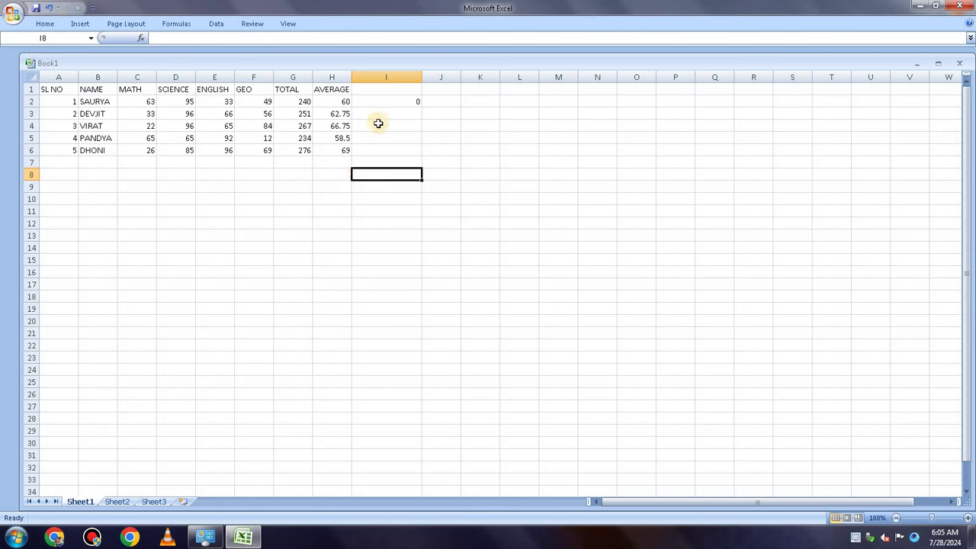
{"action": "left_click", "coordinate": [479, 165]}
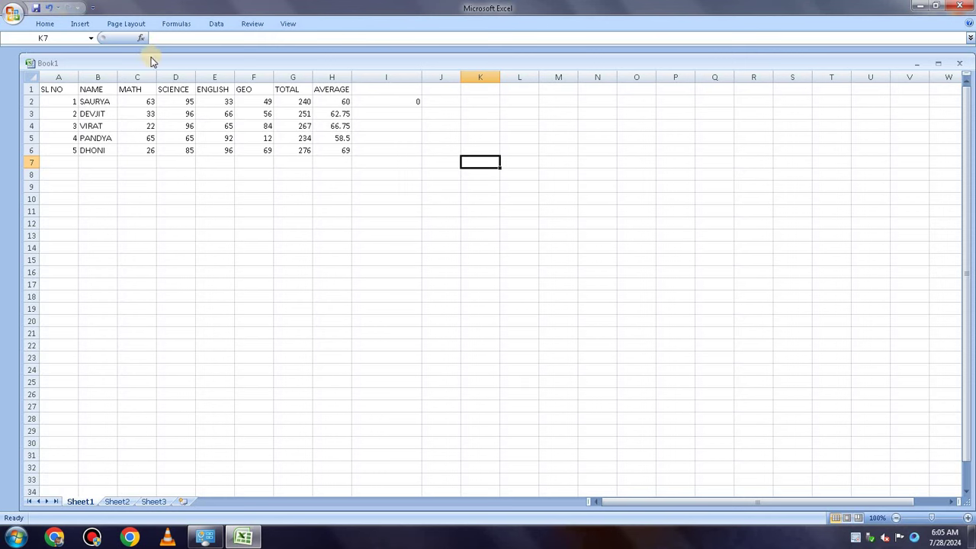
{"action": "left_click", "coordinate": [60, 23]}
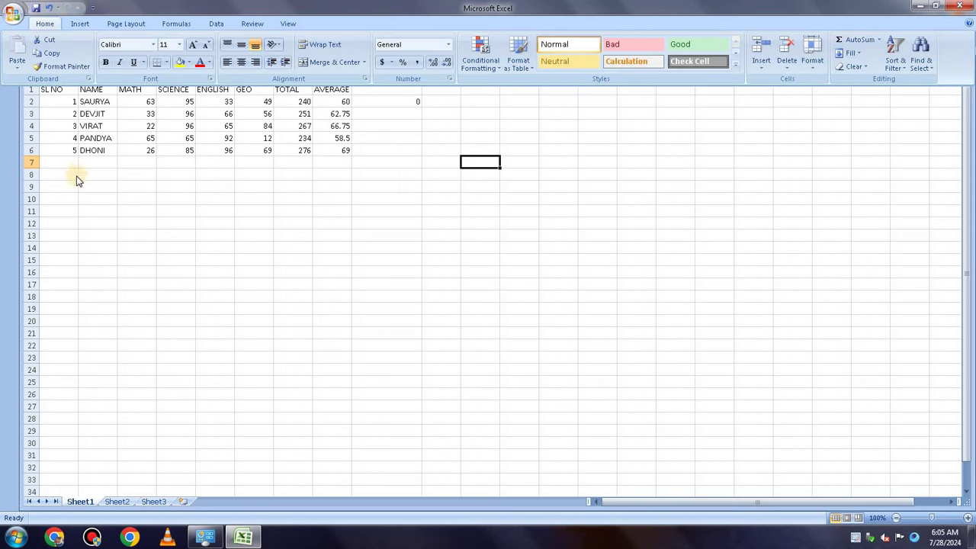
{"action": "left_click", "coordinate": [965, 114]}
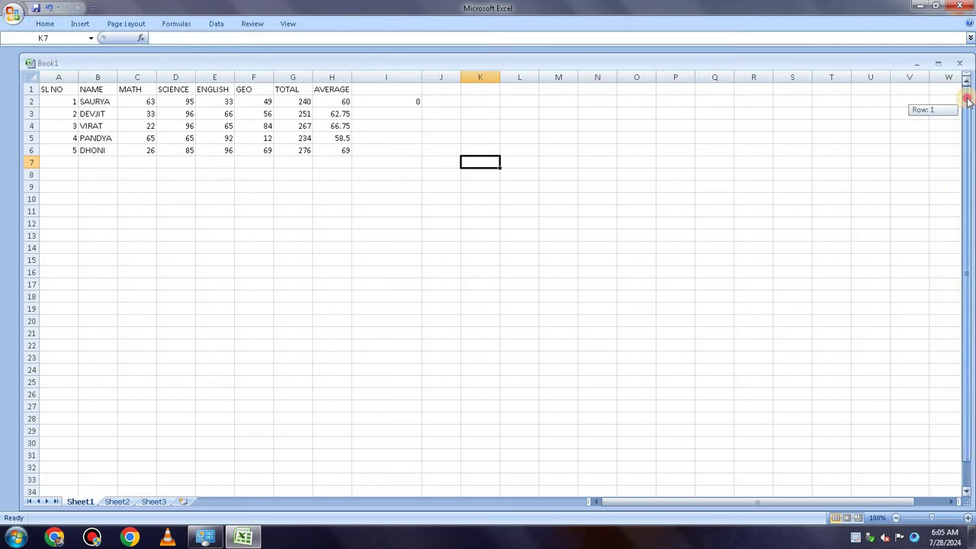
{"action": "left_click", "coordinate": [44, 23]}
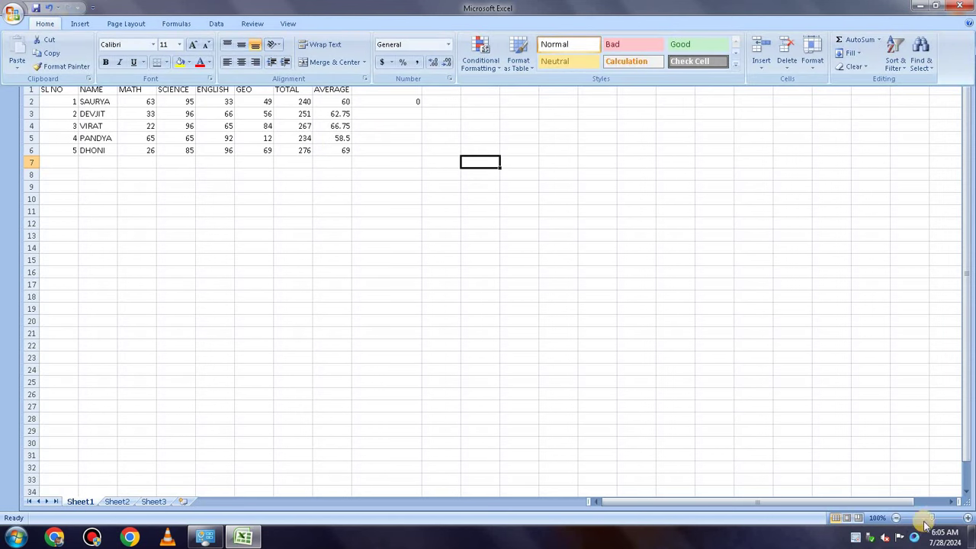
{"action": "mouse_move", "coordinate": [932, 519]}
{"action": "left_mouse_down"}
{"action": "mouse_move", "coordinate": [916, 526]}
{"action": "mouse_move", "coordinate": [939, 526]}
{"action": "left_mouse_up"}
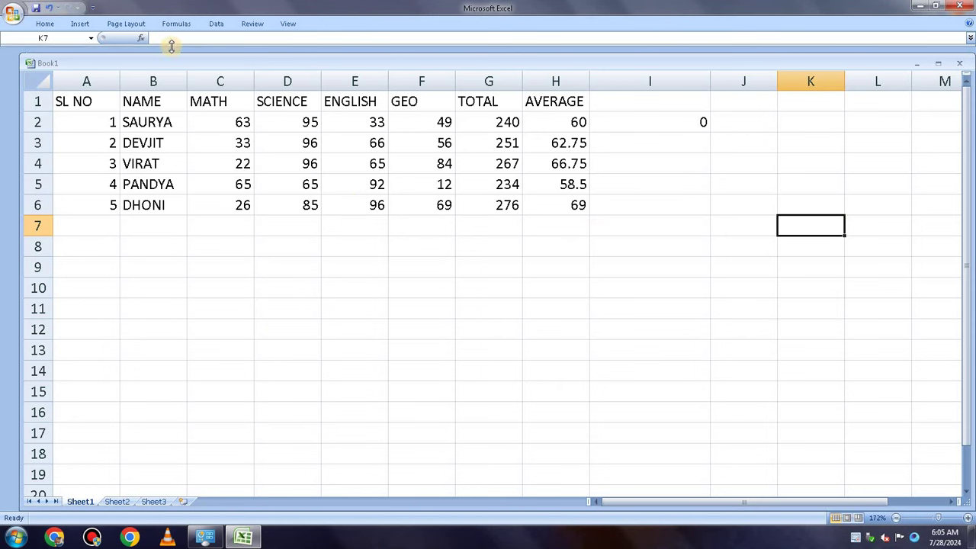
{"action": "left_click", "coordinate": [59, 25]}
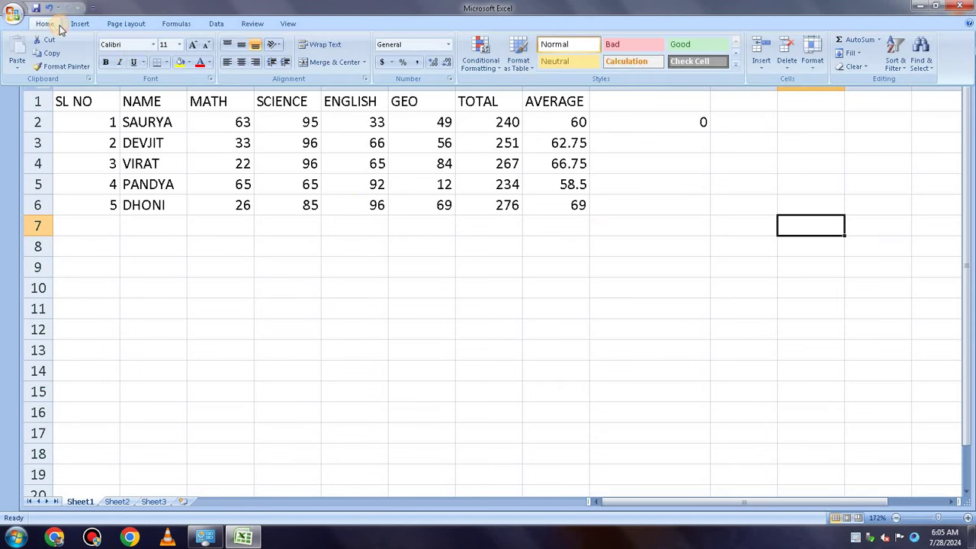
- Select A1 and switch on Sort & Filter > Filter for the header row
{"action": "left_click", "coordinate": [76, 100]}
{"action": "left_click", "coordinate": [76, 103]}
{"action": "left_click", "coordinate": [223, 116]}
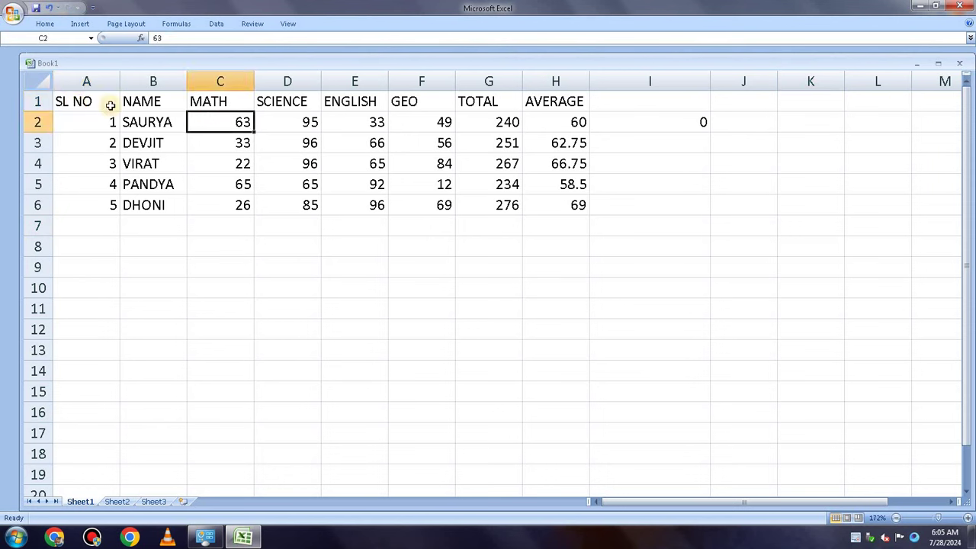
{"action": "left_click", "coordinate": [106, 104]}
{"action": "left_click", "coordinate": [45, 25]}
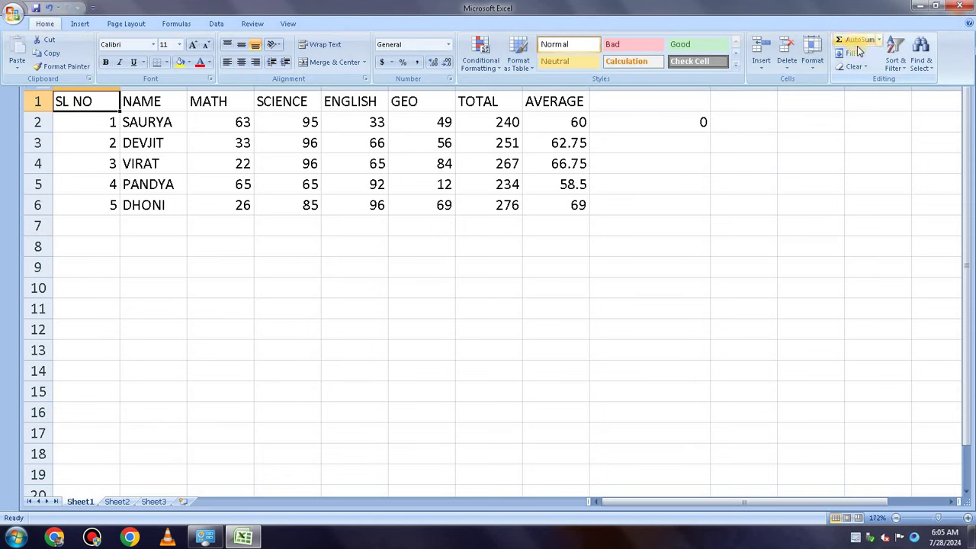
{"action": "left_click", "coordinate": [902, 72]}
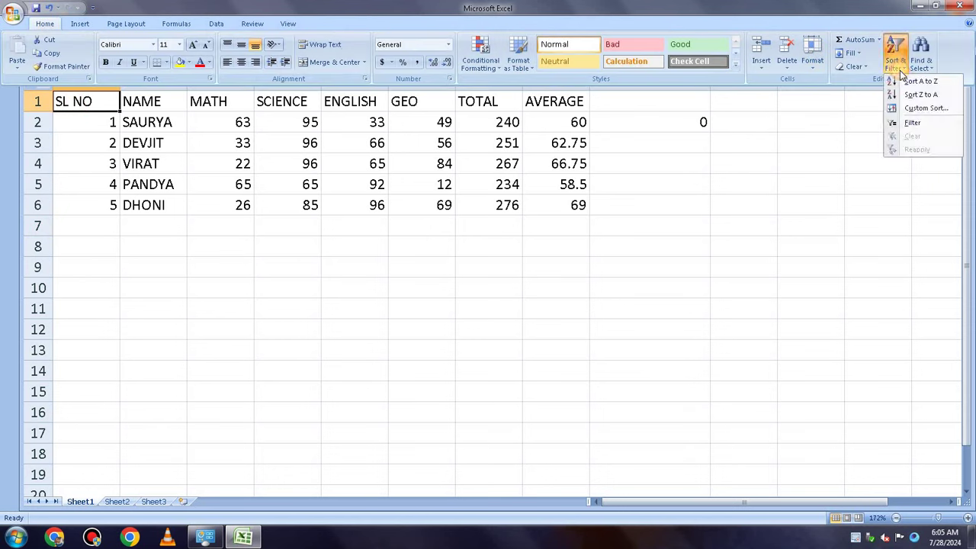
{"action": "left_click", "coordinate": [937, 122]}
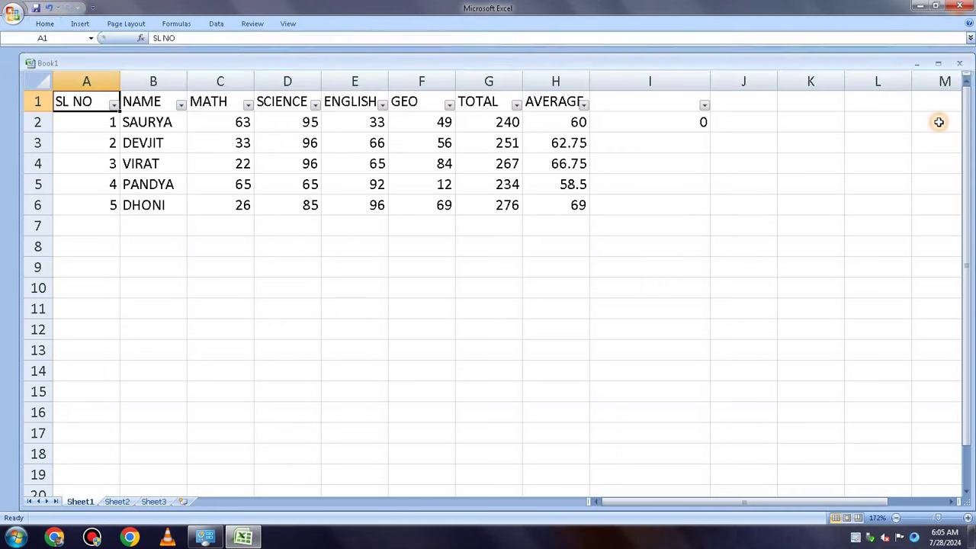
- Filter the NAME column to show only SAURYA, then undo it
{"action": "left_click", "coordinate": [182, 106]}
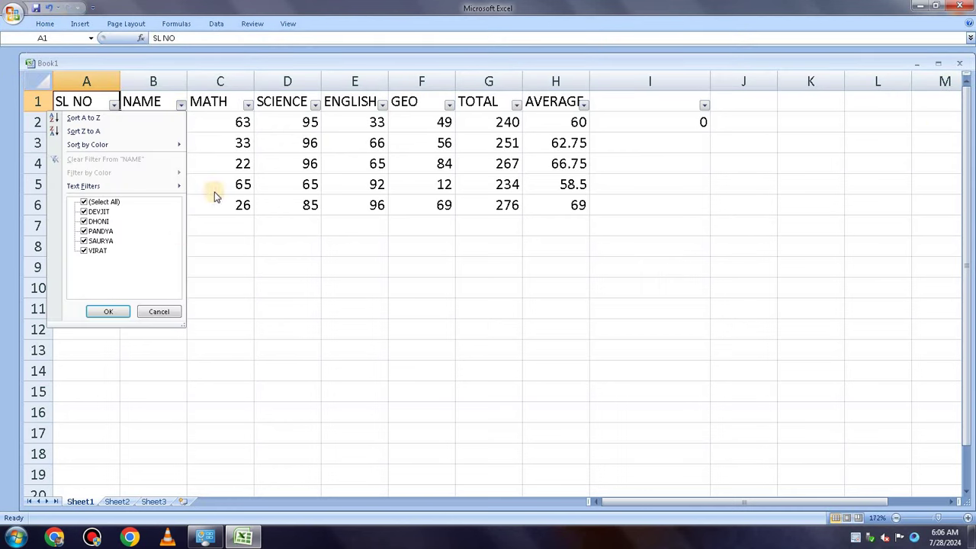
{"action": "left_click", "coordinate": [95, 202]}
{"action": "left_click", "coordinate": [99, 241]}
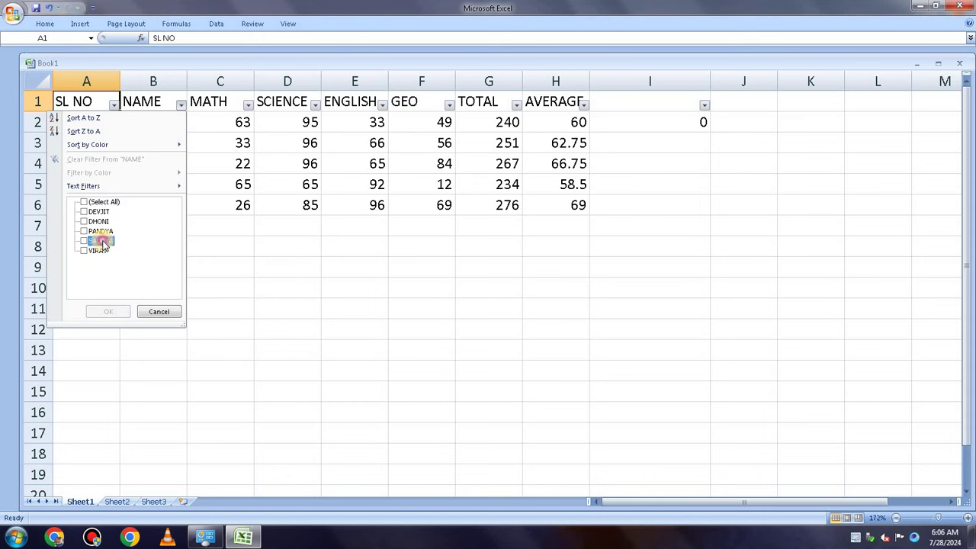
{"action": "left_click", "coordinate": [111, 312]}
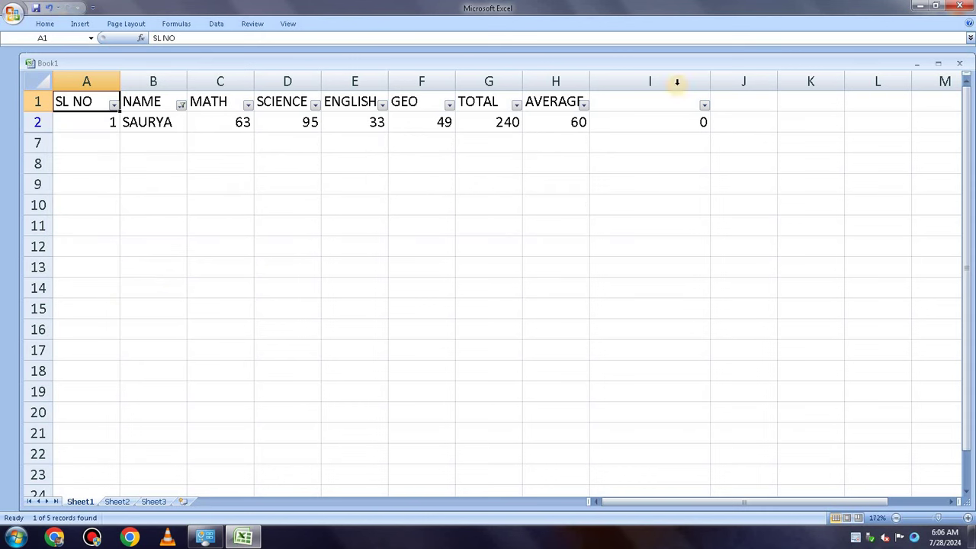
{"action": "left_click", "coordinate": [47, 11]}
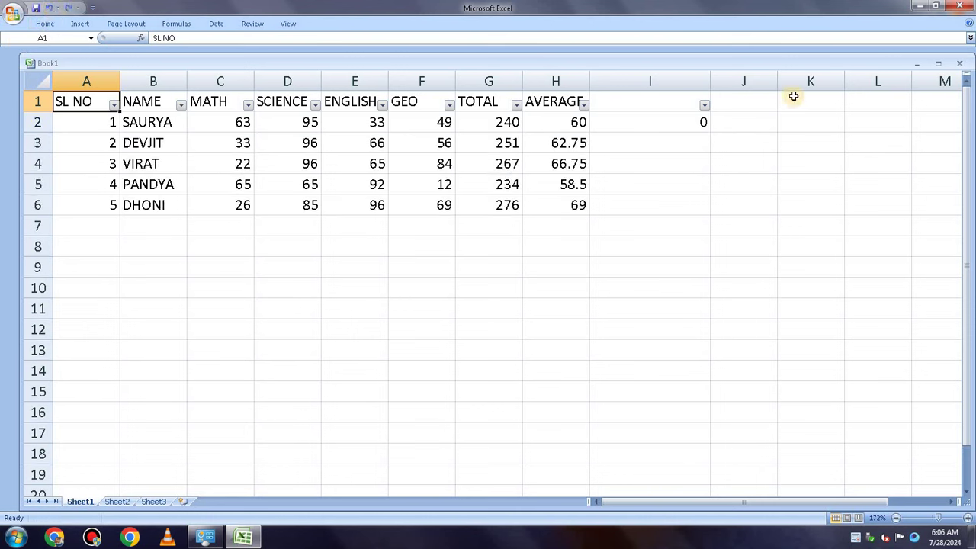
- Filter the MATH column to show only 63, then undo to restore all five rows
{"action": "left_click", "coordinate": [249, 105]}
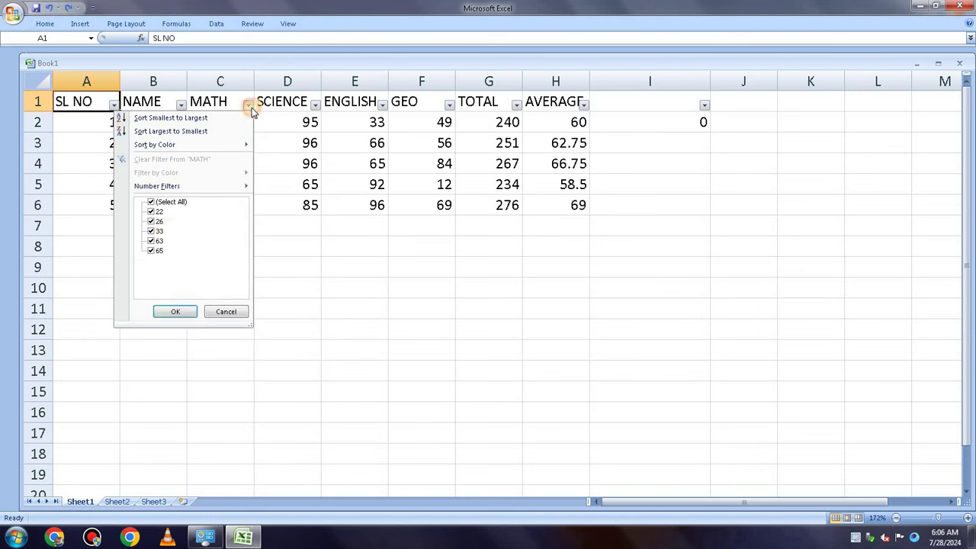
{"action": "left_click", "coordinate": [160, 203]}
{"action": "left_click", "coordinate": [152, 240]}
{"action": "left_click", "coordinate": [179, 312]}
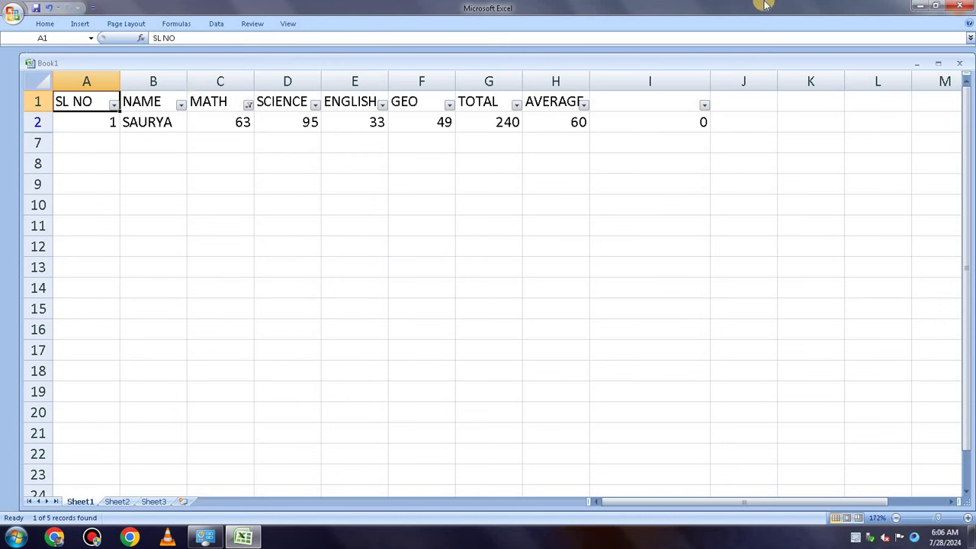
{"action": "left_click", "coordinate": [49, 8]}
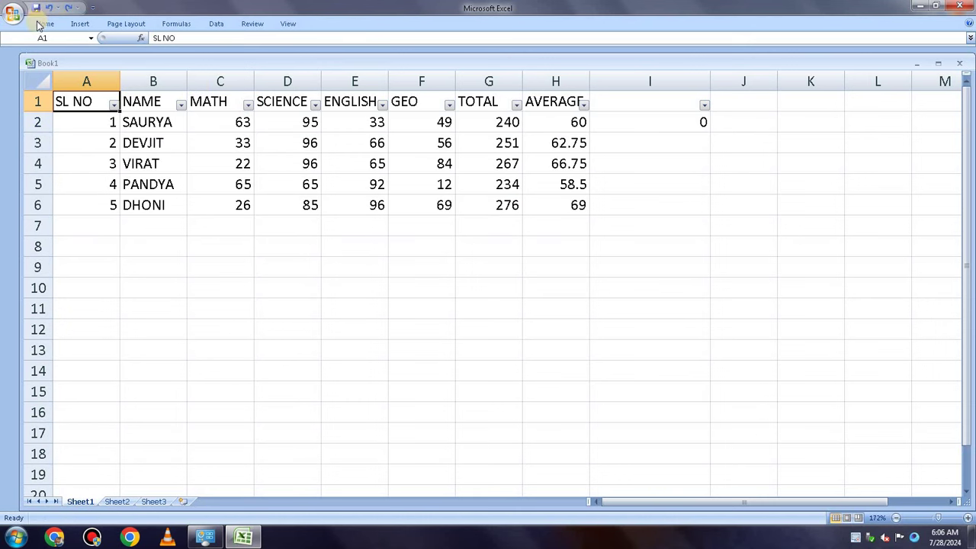
- Switch off filtering on the marksheet header row
{"action": "left_click", "coordinate": [46, 23]}
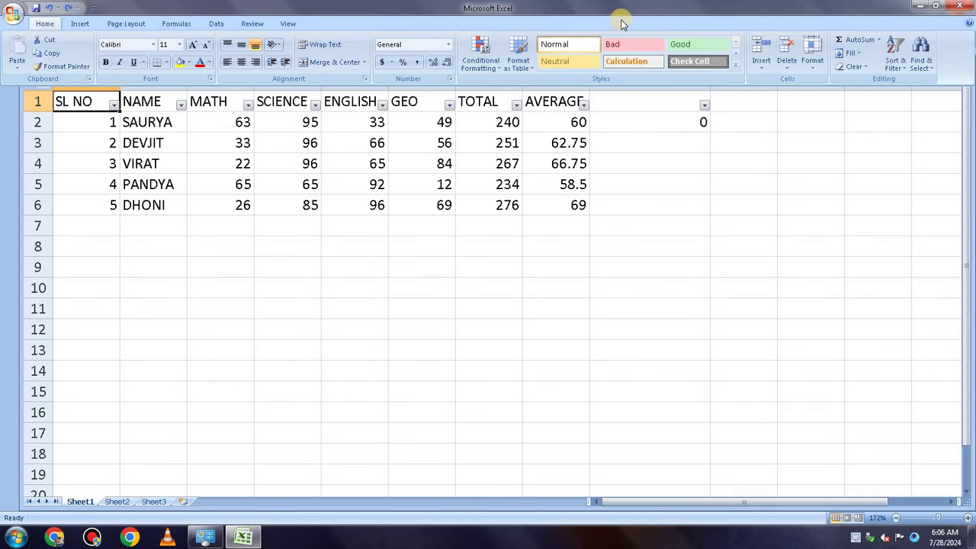
{"action": "left_click", "coordinate": [904, 70]}
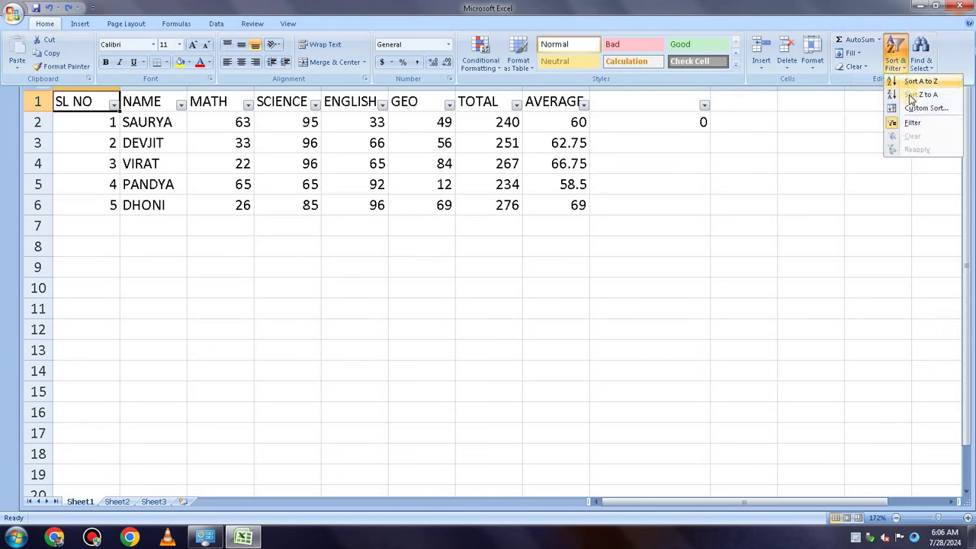
{"action": "left_click", "coordinate": [912, 124]}
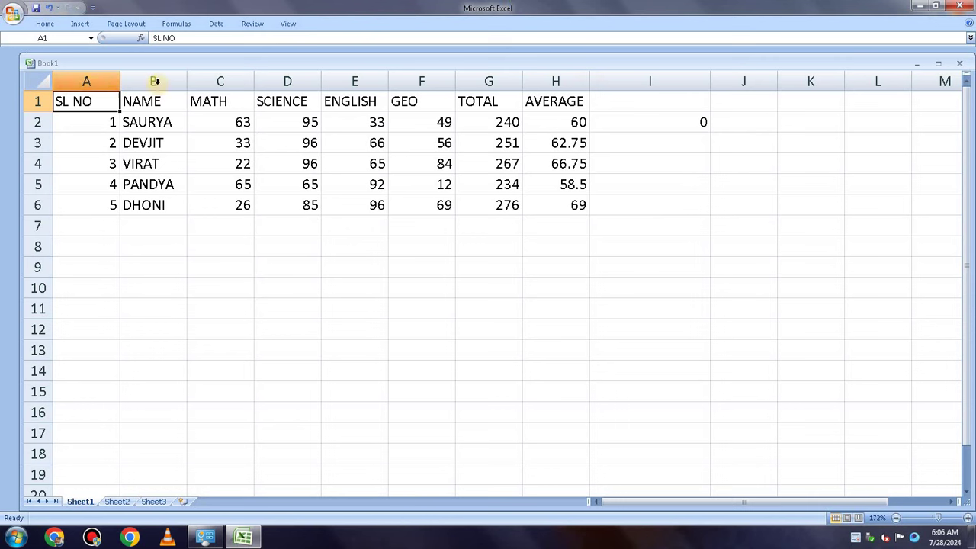
- Insert a blank row above the table and a blank column before column A
{"action": "right_click", "coordinate": [42, 100]}
{"action": "left_click", "coordinate": [234, 272]}
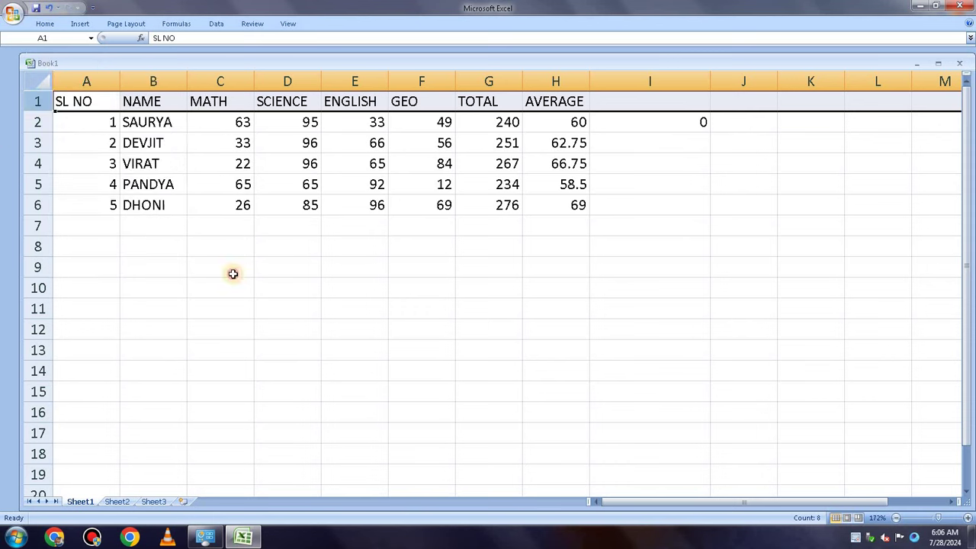
{"action": "right_click", "coordinate": [37, 100]}
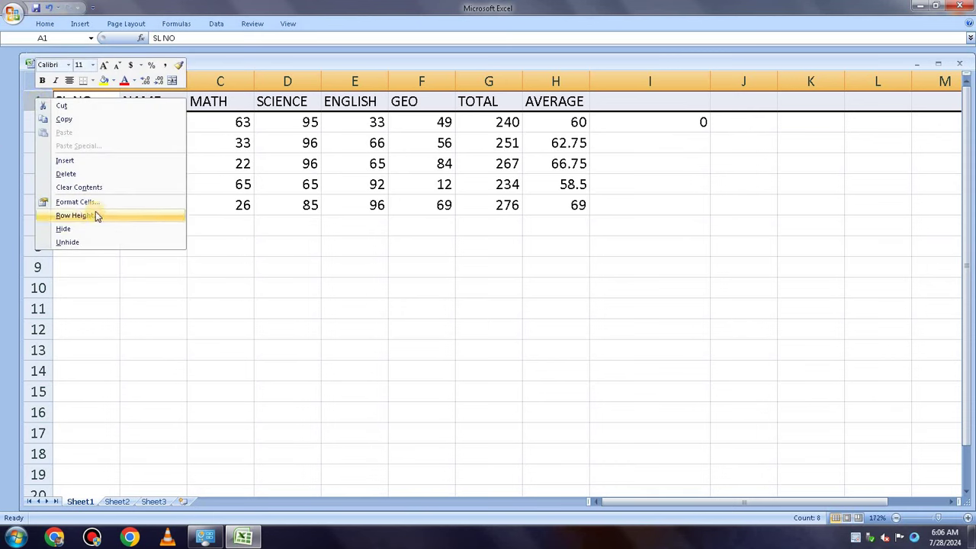
{"action": "left_click", "coordinate": [84, 160]}
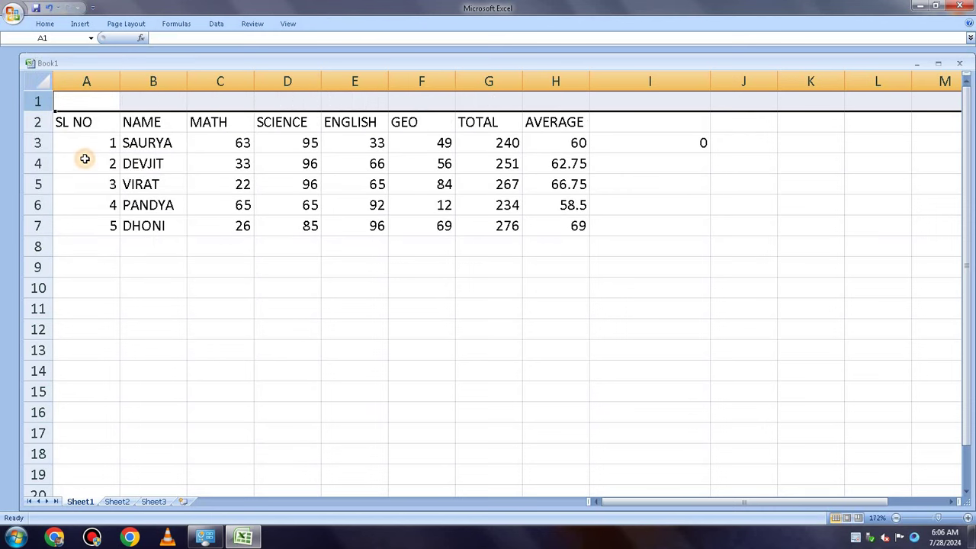
{"action": "left_click", "coordinate": [86, 82]}
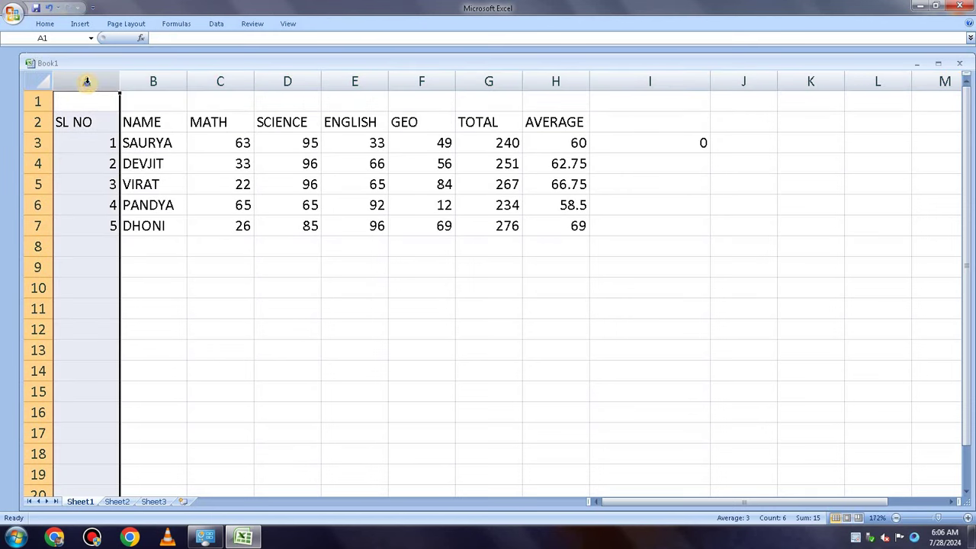
{"action": "right_click", "coordinate": [86, 82]}
{"action": "left_click", "coordinate": [133, 148]}
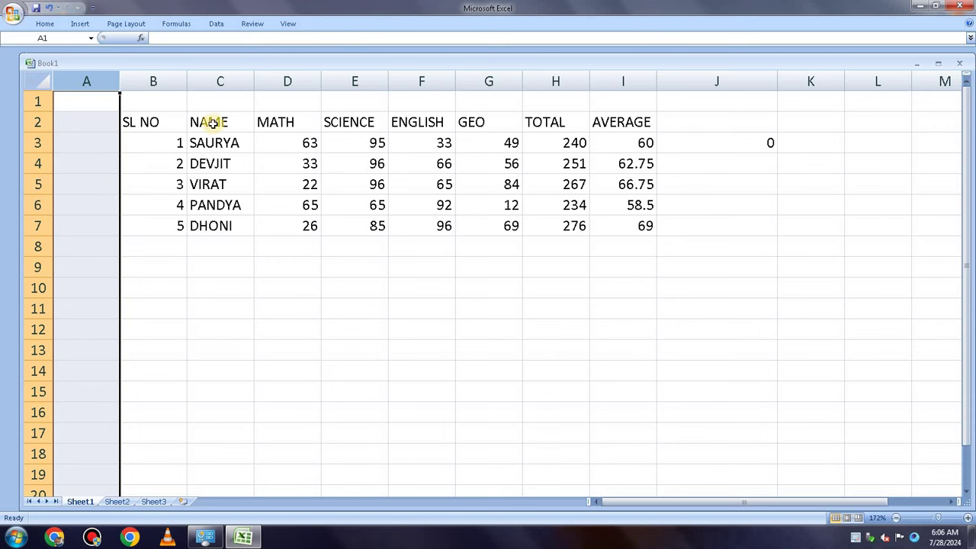
- Enter 'CLASS 12 ANNUAL EXAMINATION MARKSHEET 2024' in B1, removing the stray Q from EXAMINATION
{"action": "left_click", "coordinate": [170, 101]}
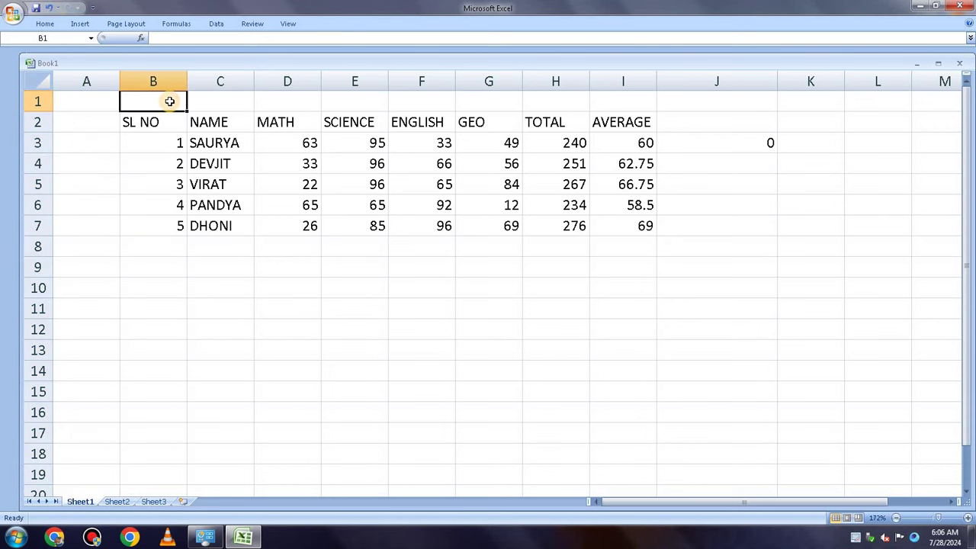
{"action": "type", "text": "4"}
{"action": "key", "text": "BackSpace"}
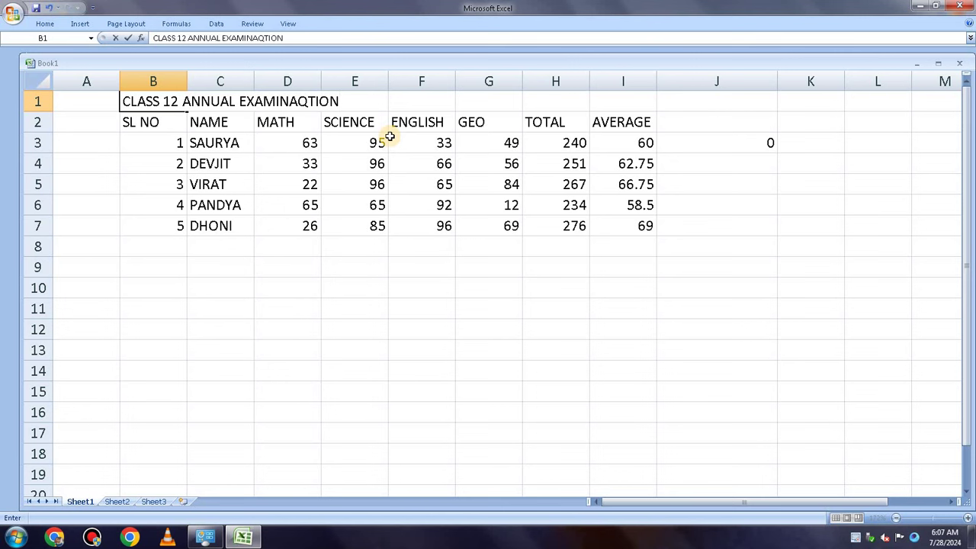
{"action": "left_click", "coordinate": [311, 102]}
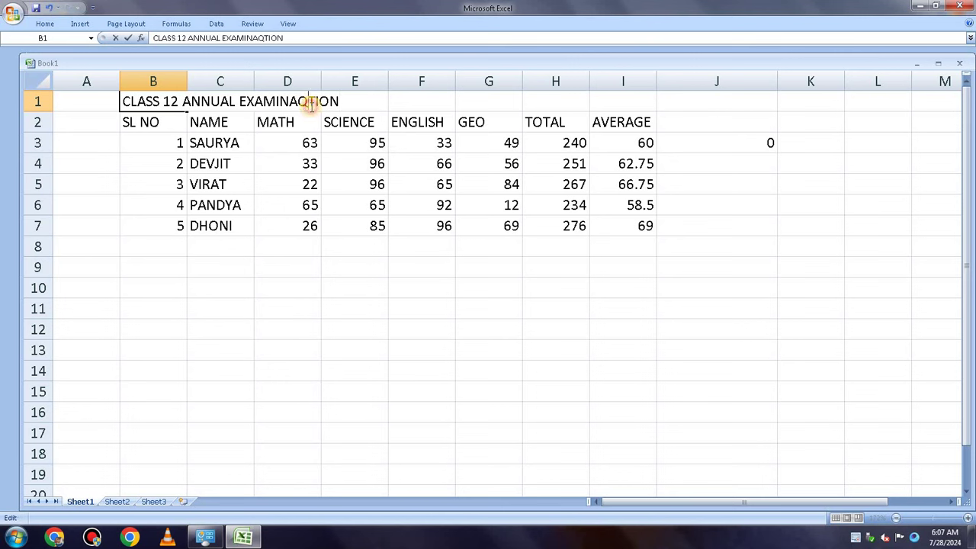
{"action": "key", "text": "BackSpace"}
{"action": "type", "text": "MARKSHEET 2024"}
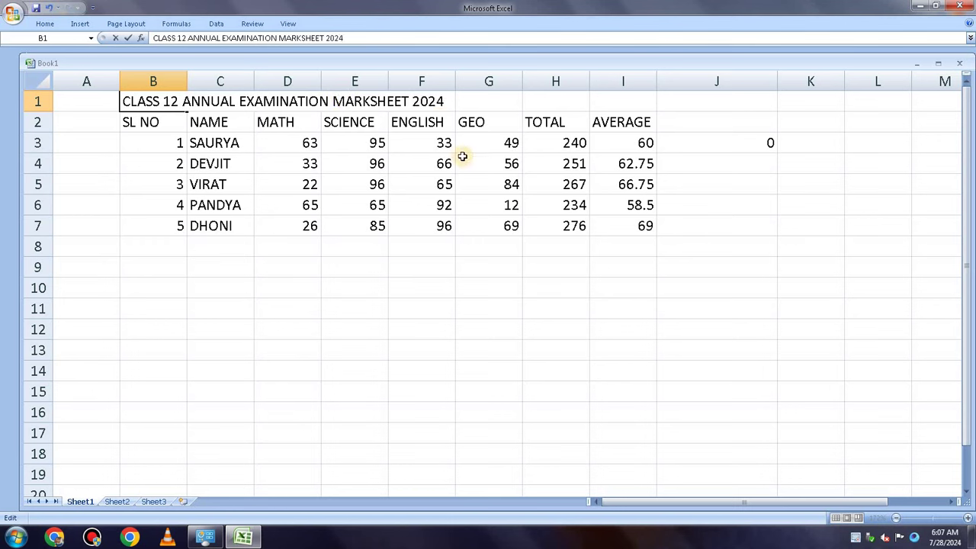
{"action": "left_click", "coordinate": [584, 286]}
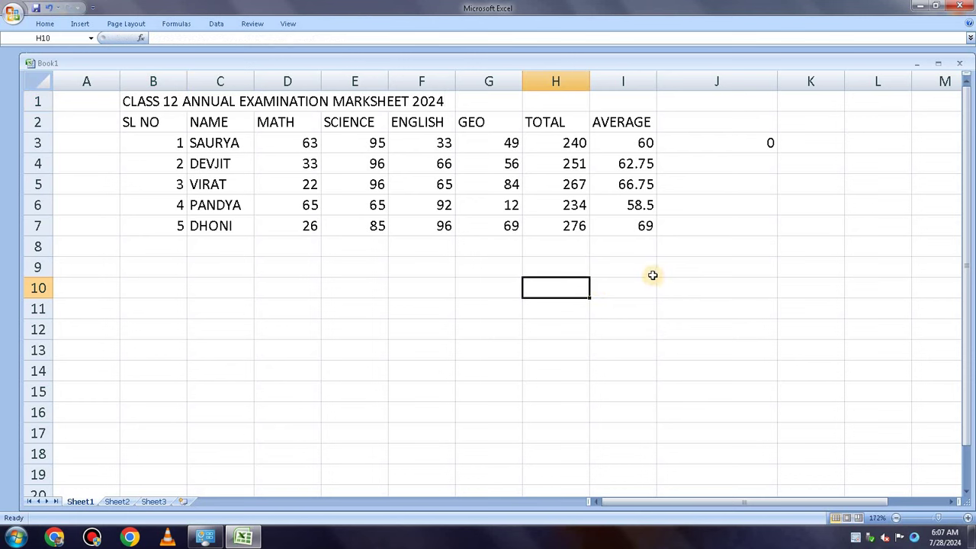
- Select A1:J1, apply Merge & Center, then undo the merge
{"action": "left_click", "coordinate": [124, 100]}
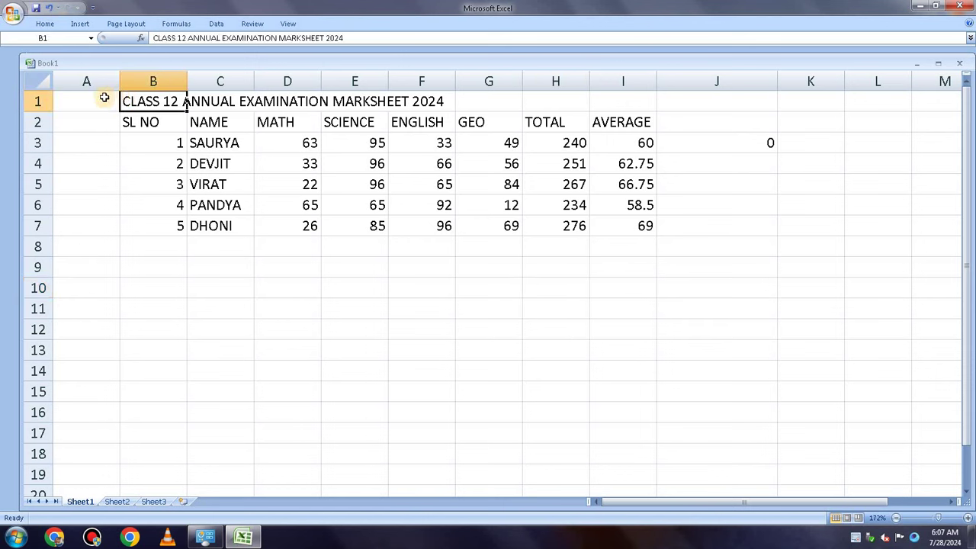
{"action": "left_click", "coordinate": [102, 96]}
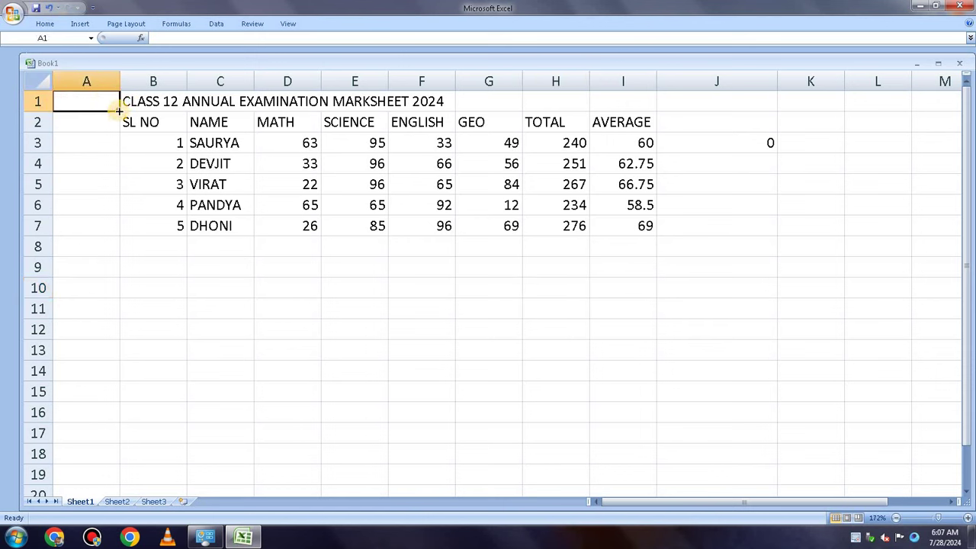
{"action": "left_click_drag", "start_coordinate": [119, 112], "coordinate": [639, 101]}
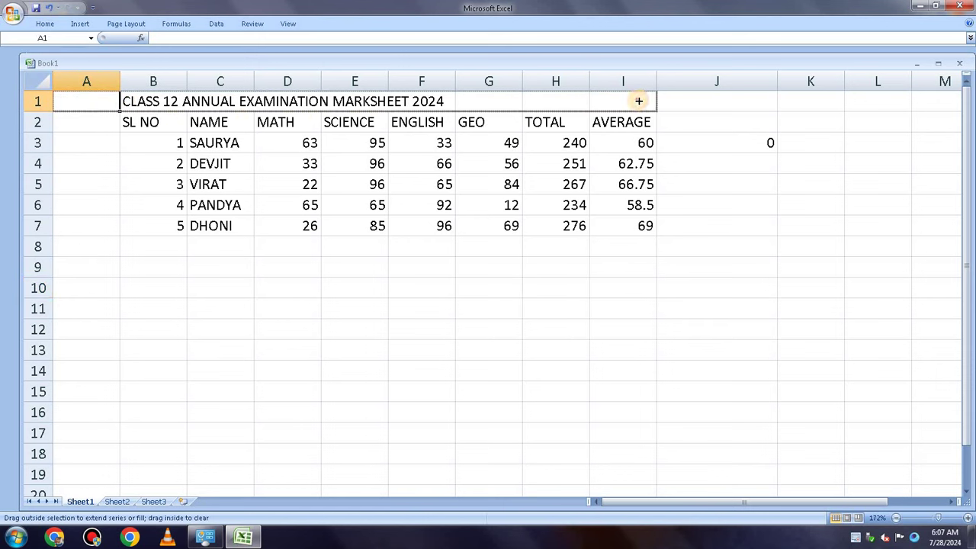
{"action": "left_click_drag", "start_coordinate": [642, 101], "coordinate": [752, 105]}
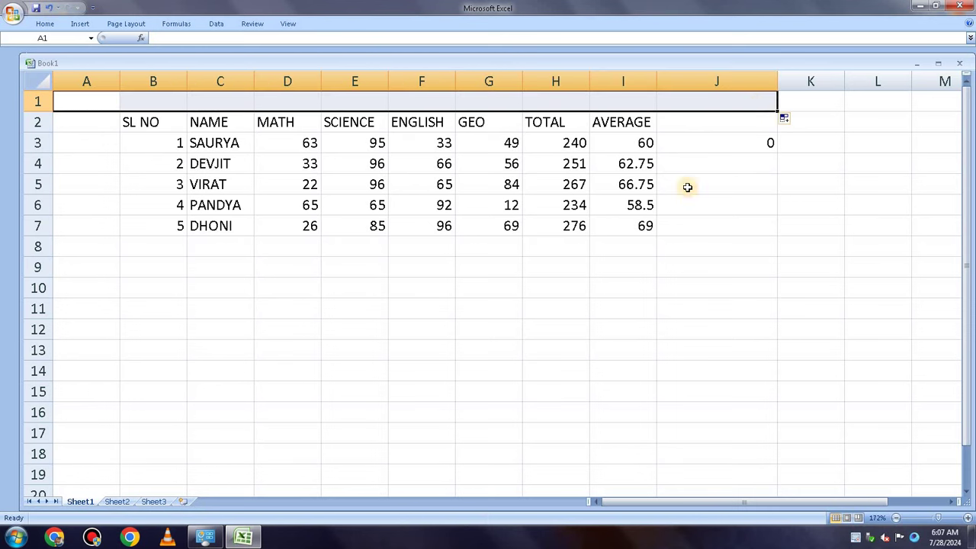
{"action": "left_click", "coordinate": [45, 23]}
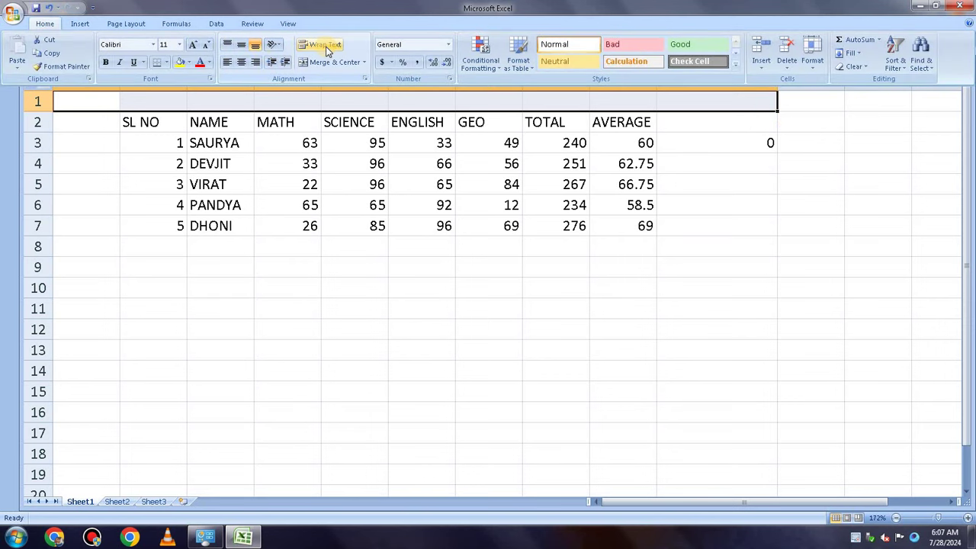
{"action": "left_click", "coordinate": [346, 63]}
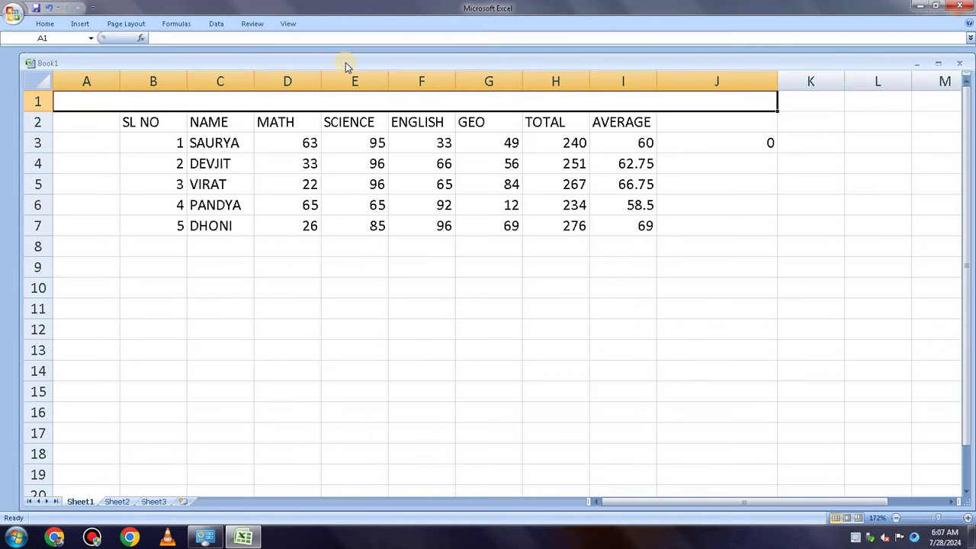
{"action": "left_click", "coordinate": [52, 9]}
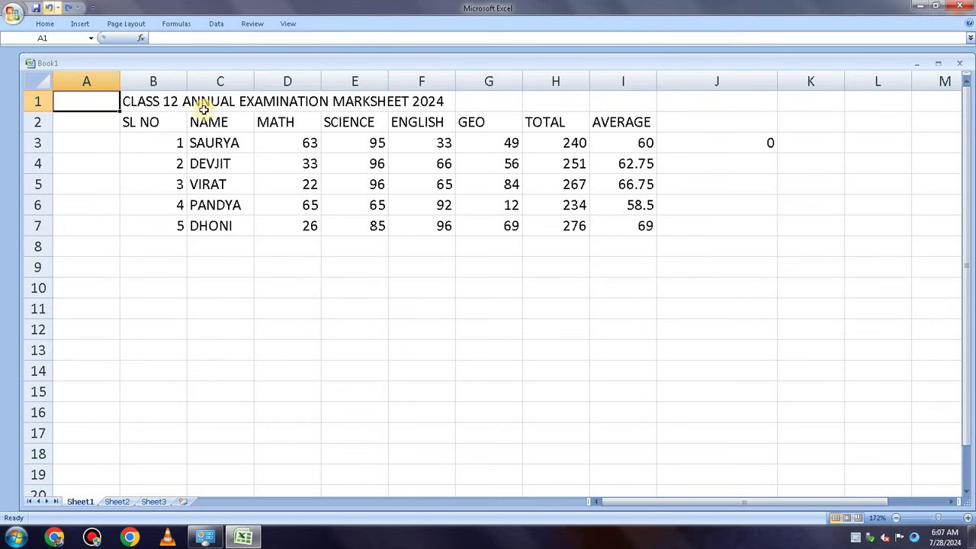
- Merge and centre the title across B1:I1, then drag row 1 taller
{"action": "left_click", "coordinate": [133, 247]}
{"action": "left_click_drag", "start_coordinate": [120, 100], "coordinate": [617, 97]}
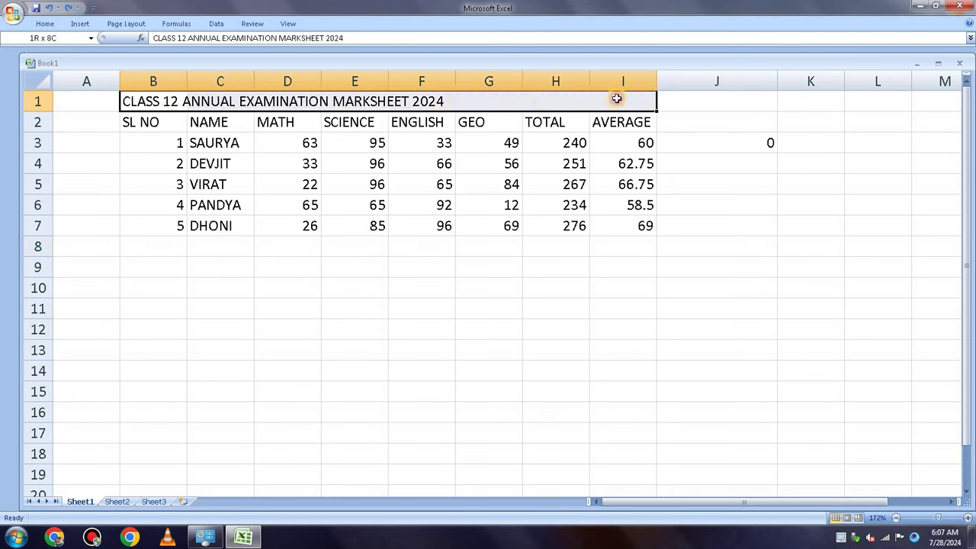
{"action": "left_click", "coordinate": [43, 24]}
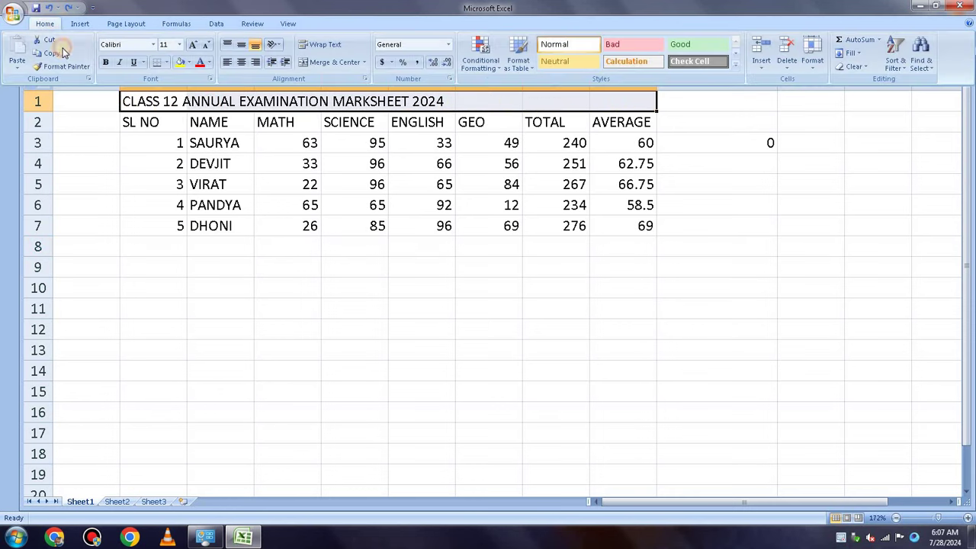
{"action": "left_click", "coordinate": [355, 63]}
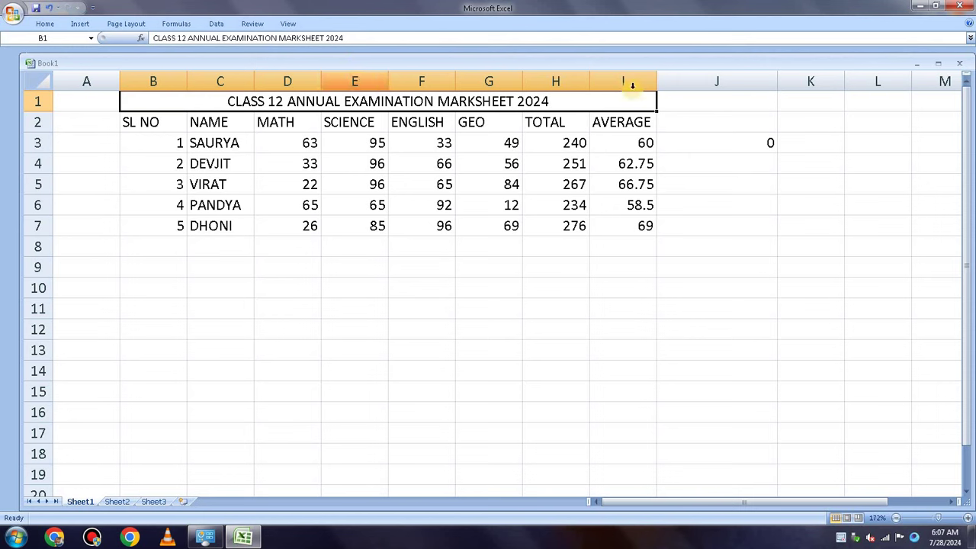
{"action": "left_click", "coordinate": [461, 307]}
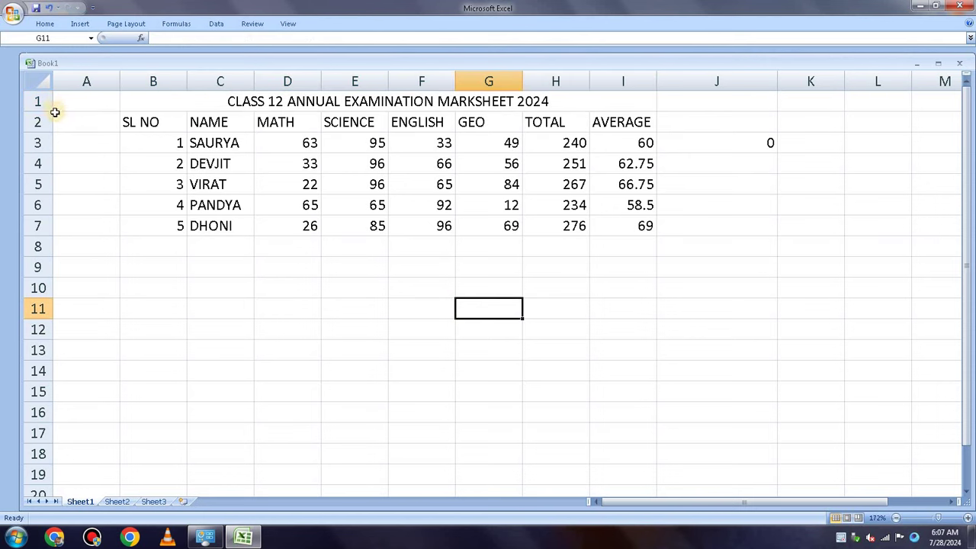
{"action": "left_click_drag", "start_coordinate": [51, 111], "coordinate": [51, 133]}
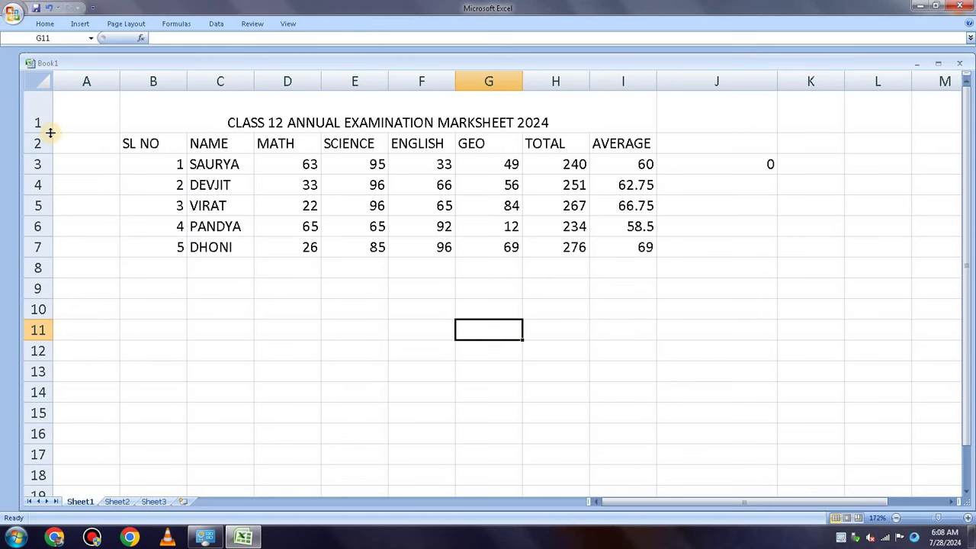
{"action": "left_click_drag", "start_coordinate": [51, 132], "coordinate": [51, 139]}
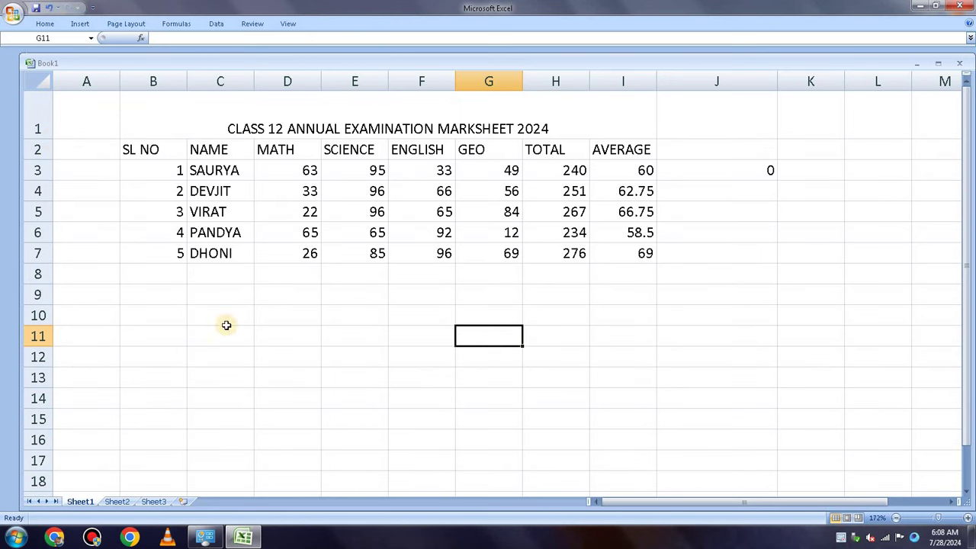
- Fill the merged title cell B1:I1 with yellow
{"action": "left_click", "coordinate": [637, 379]}
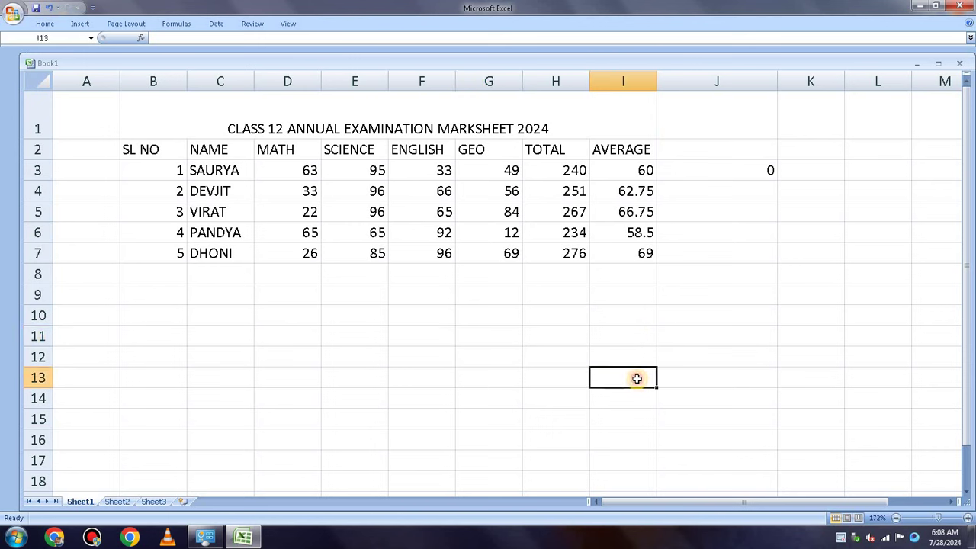
{"action": "left_click", "coordinate": [524, 100]}
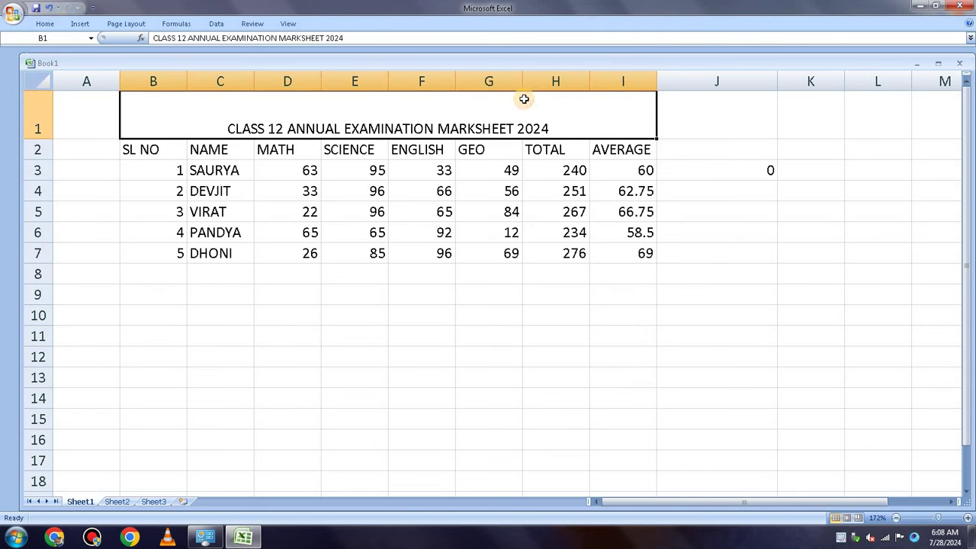
{"action": "left_click", "coordinate": [47, 25]}
{"action": "left_click", "coordinate": [190, 63]}
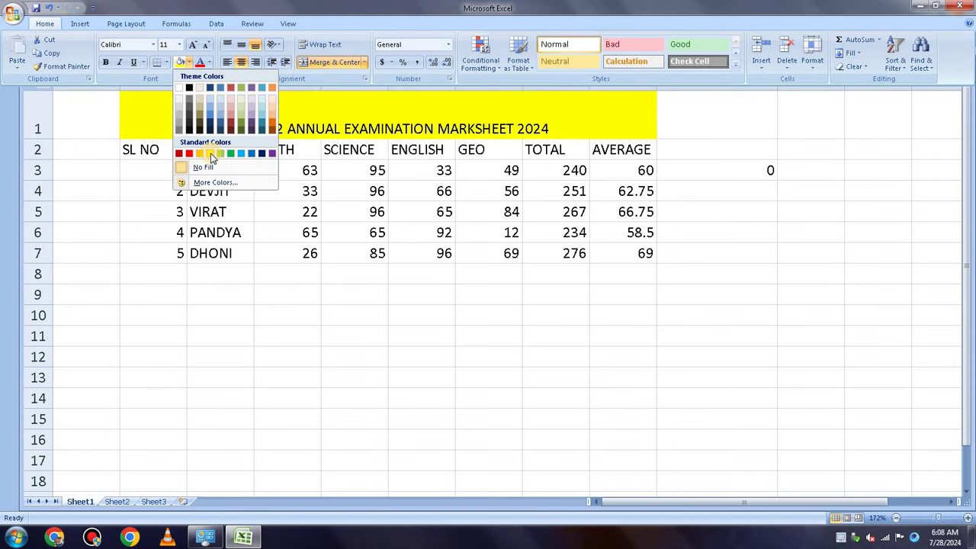
{"action": "left_click", "coordinate": [212, 156]}
- Set the title text to font size 18
{"action": "double_click", "coordinate": [419, 122]}
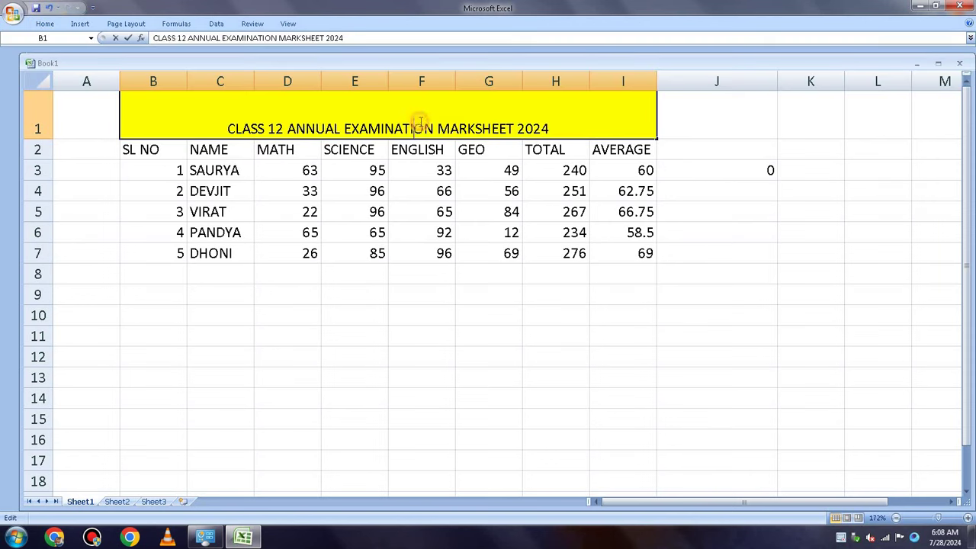
{"action": "left_click_drag", "start_coordinate": [562, 126], "coordinate": [467, 128]}
{"action": "left_click_drag", "start_coordinate": [261, 146], "coordinate": [227, 122]}
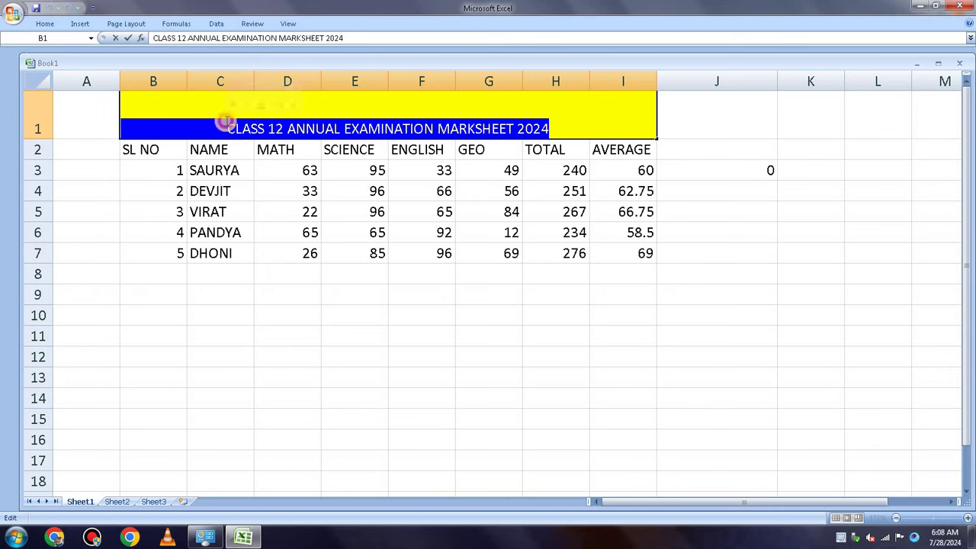
{"action": "left_click", "coordinate": [52, 21]}
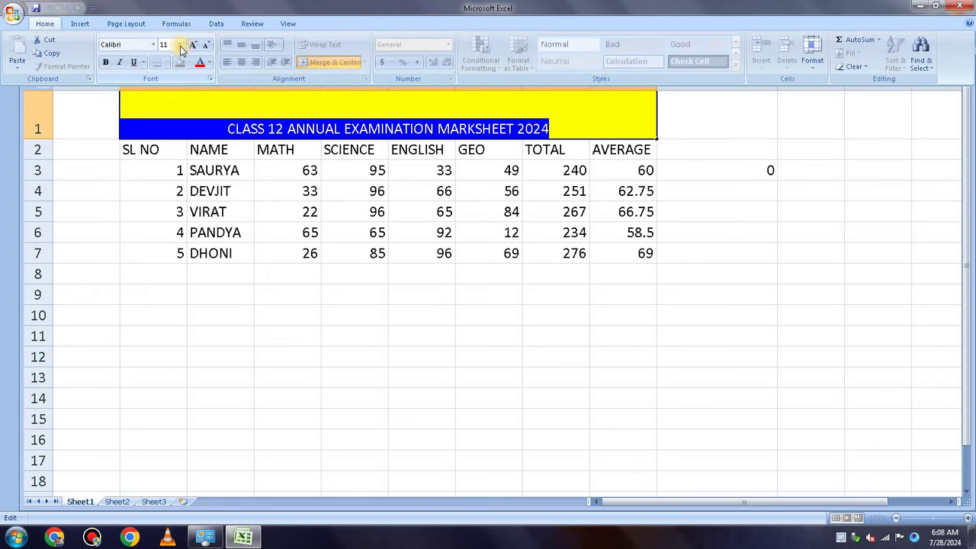
{"action": "left_click", "coordinate": [181, 47]}
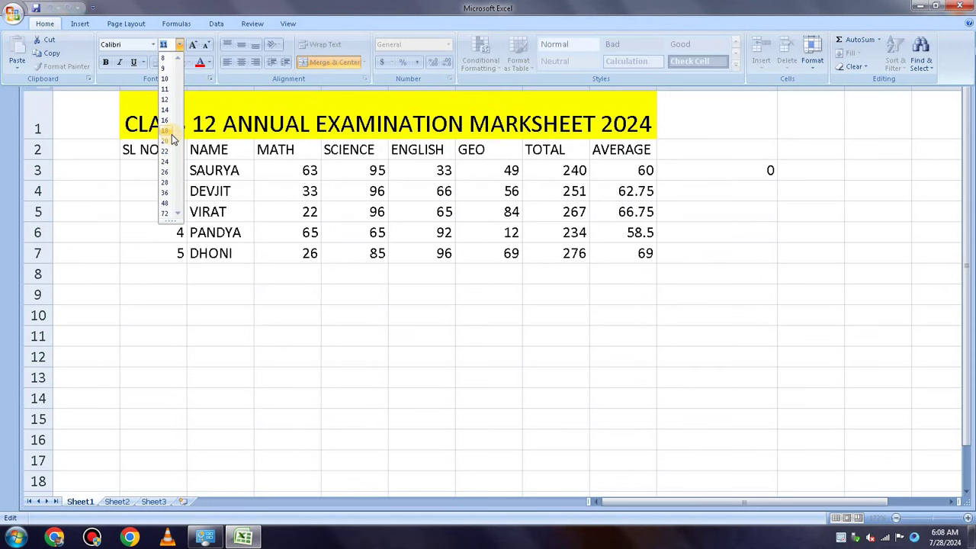
{"action": "left_click", "coordinate": [169, 134]}
{"action": "left_click", "coordinate": [813, 165]}
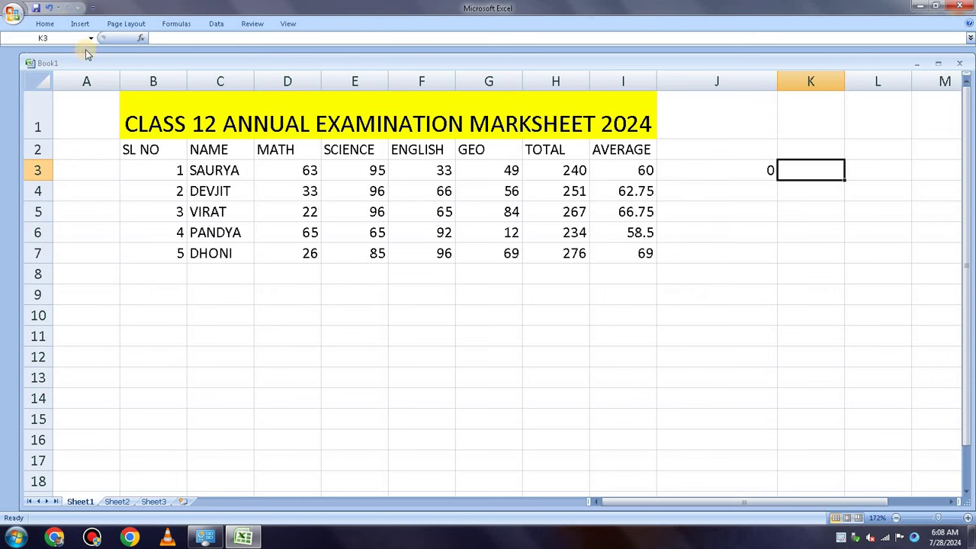
{"action": "left_click", "coordinate": [53, 26]}
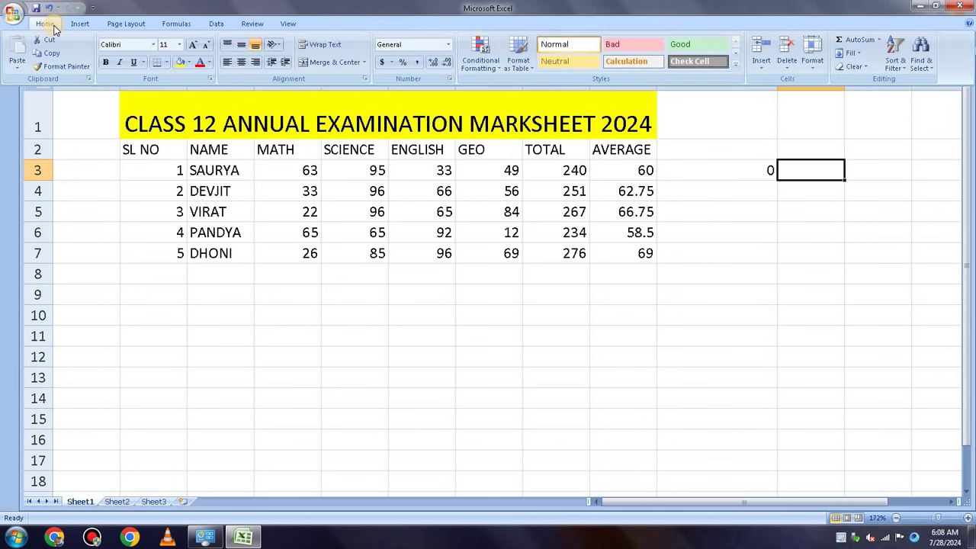
{"action": "left_click", "coordinate": [165, 62]}
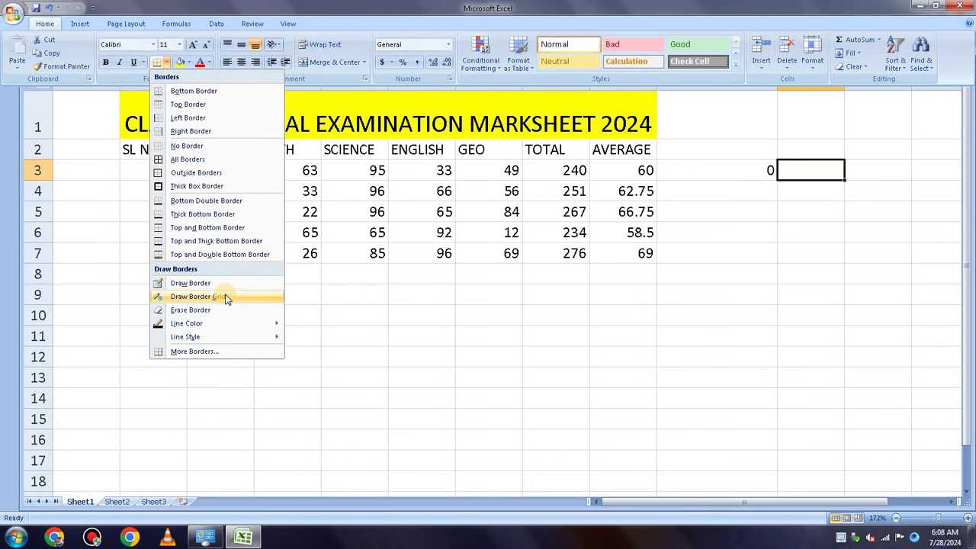
- Draw grid borders over every cell of the marksheet table B1:I7 using Draw Border Grid
{"action": "left_click", "coordinate": [227, 298]}
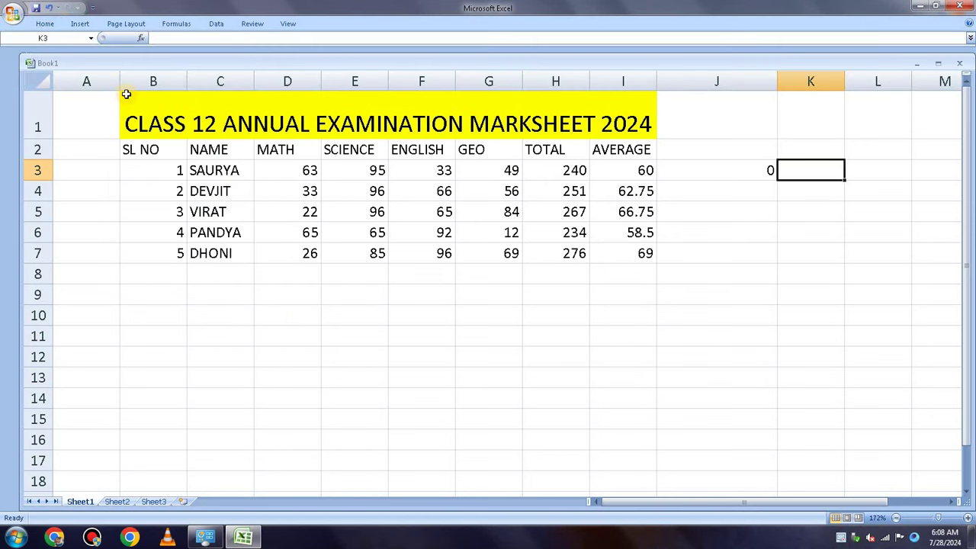
{"action": "left_click_drag", "start_coordinate": [126, 94], "coordinate": [407, 253]}
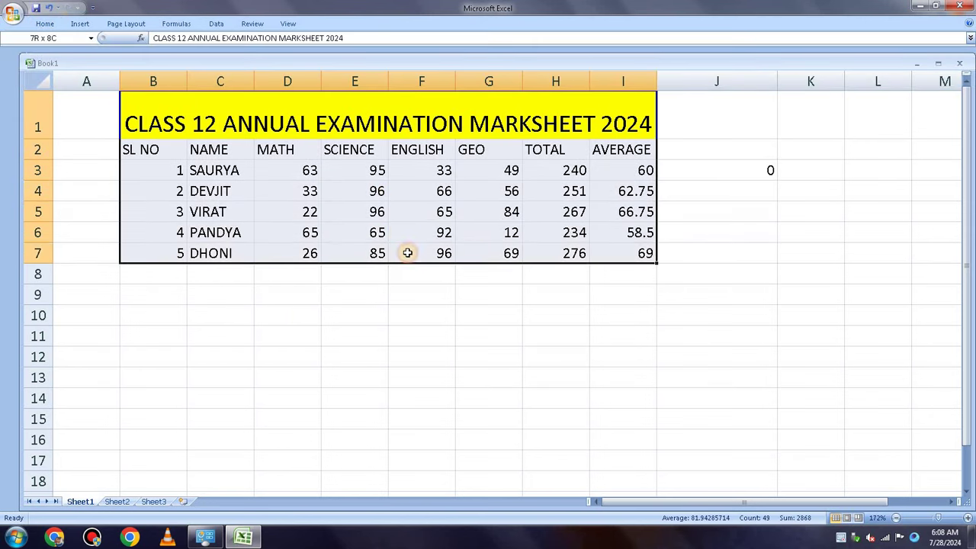
{"action": "left_click", "coordinate": [44, 24]}
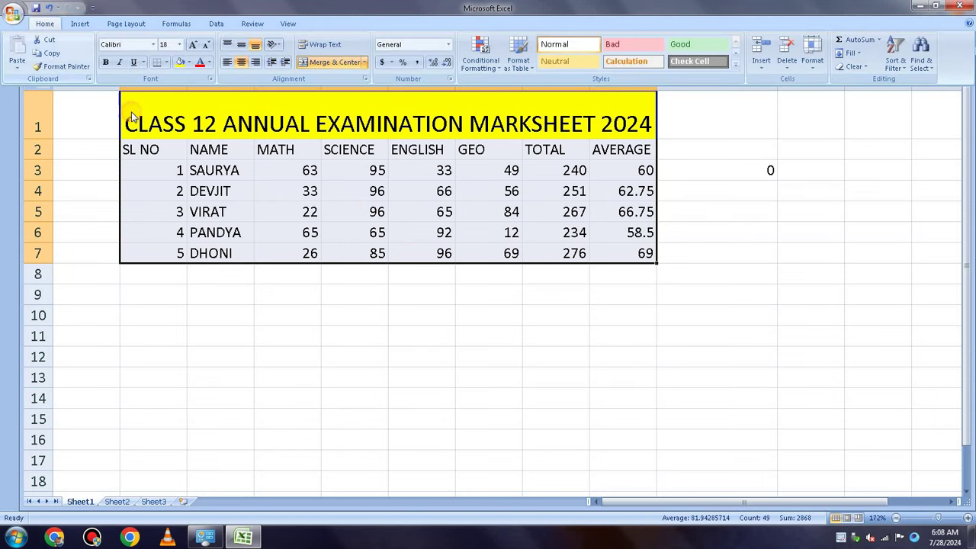
{"action": "left_click", "coordinate": [167, 61]}
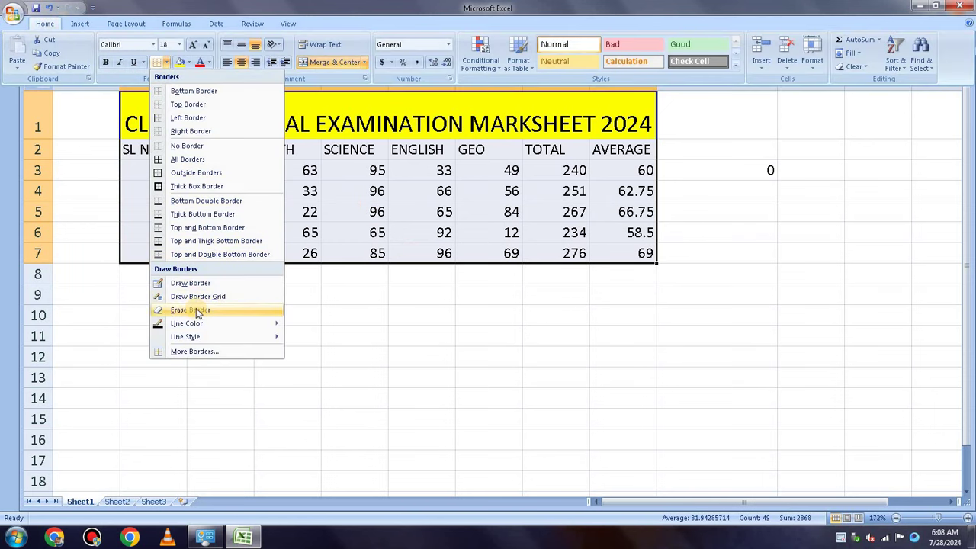
{"action": "left_click", "coordinate": [219, 298]}
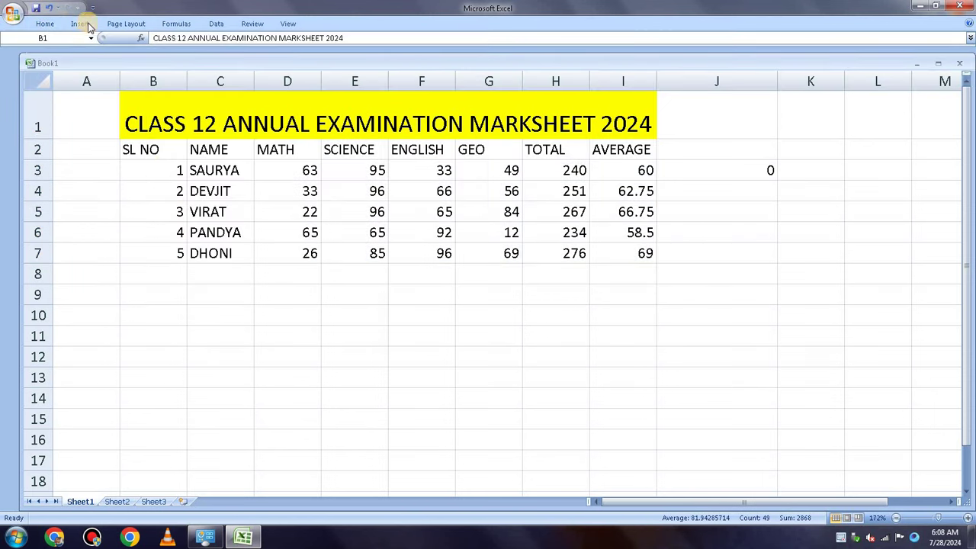
{"action": "left_click_drag", "start_coordinate": [126, 95], "coordinate": [243, 248]}
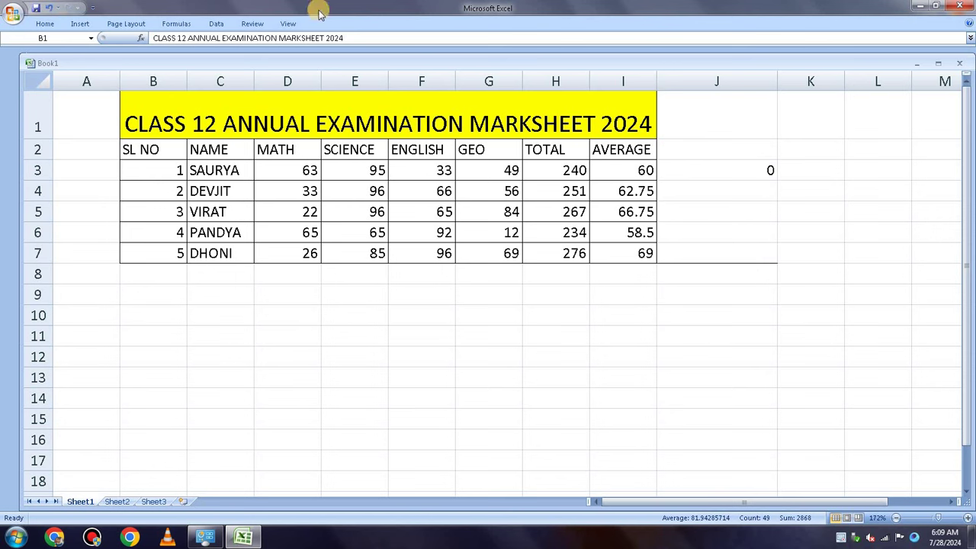
- Undo the stray border under J7 and return to the Home formatting commands
{"action": "left_click", "coordinate": [46, 9]}
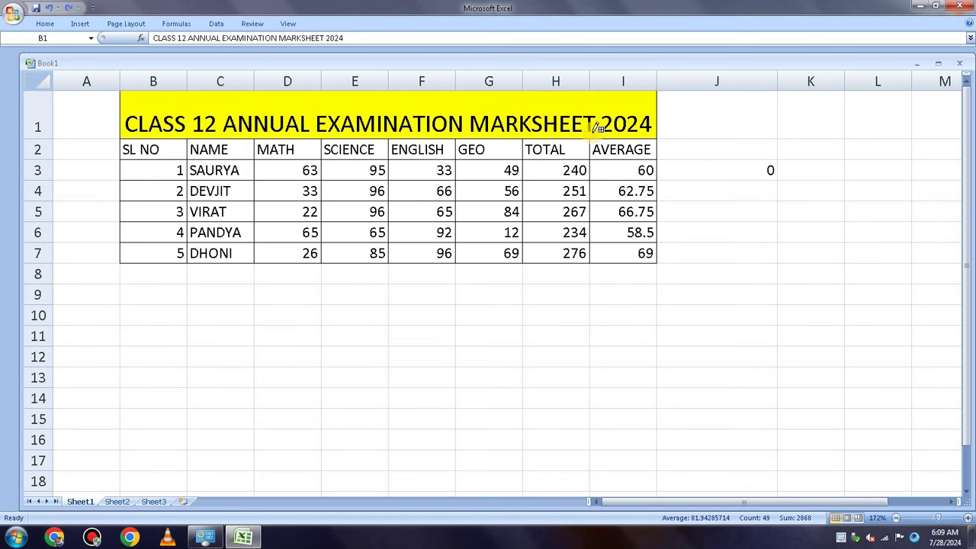
{"action": "left_click", "coordinate": [58, 30]}
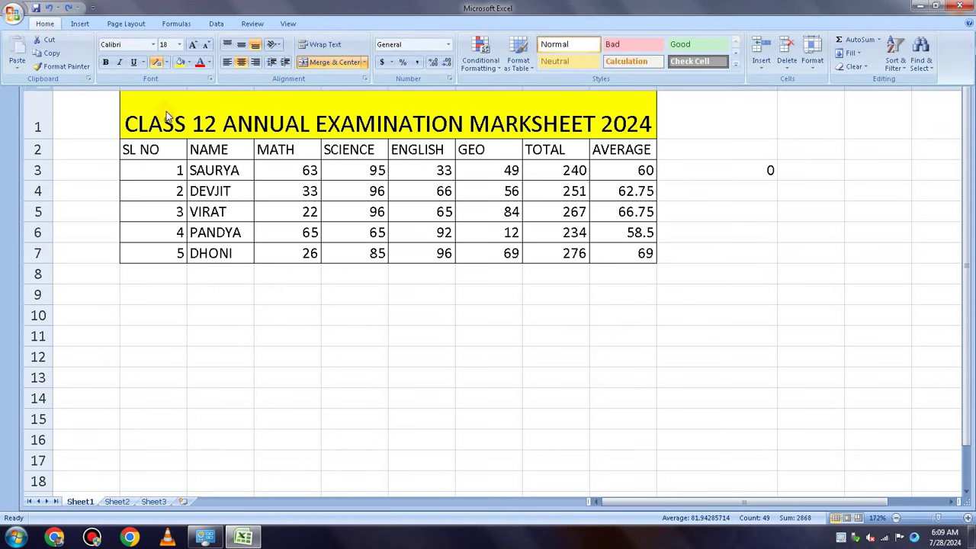
{"action": "left_click", "coordinate": [133, 101]}
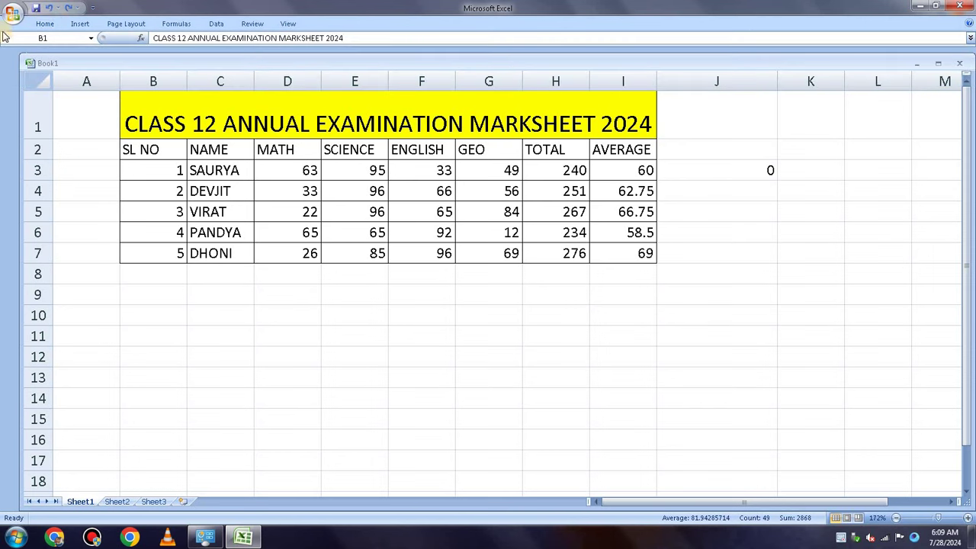
{"action": "left_click", "coordinate": [45, 24]}
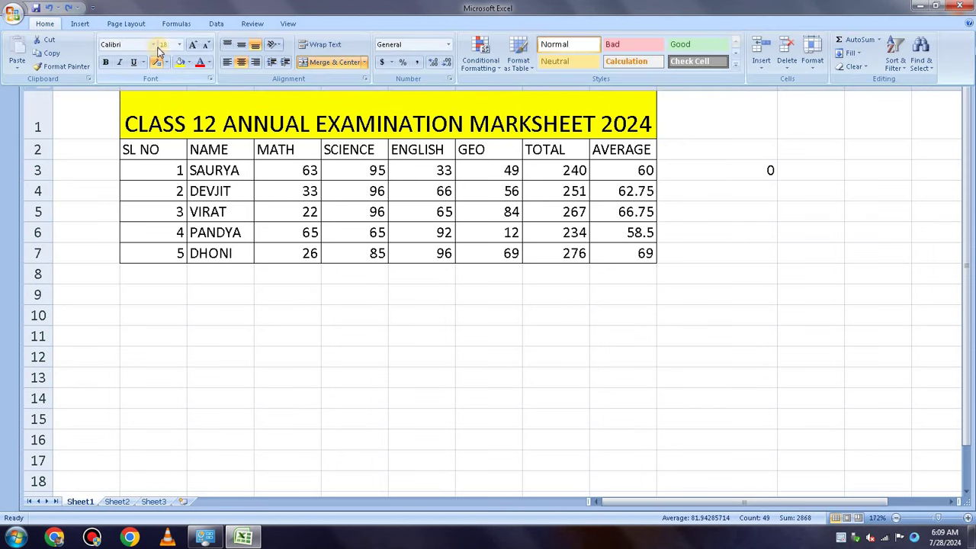
- Apply Cambria font, widen column I to fit the title, and move the table down two rows to B3:I9
{"action": "left_click", "coordinate": [153, 45]}
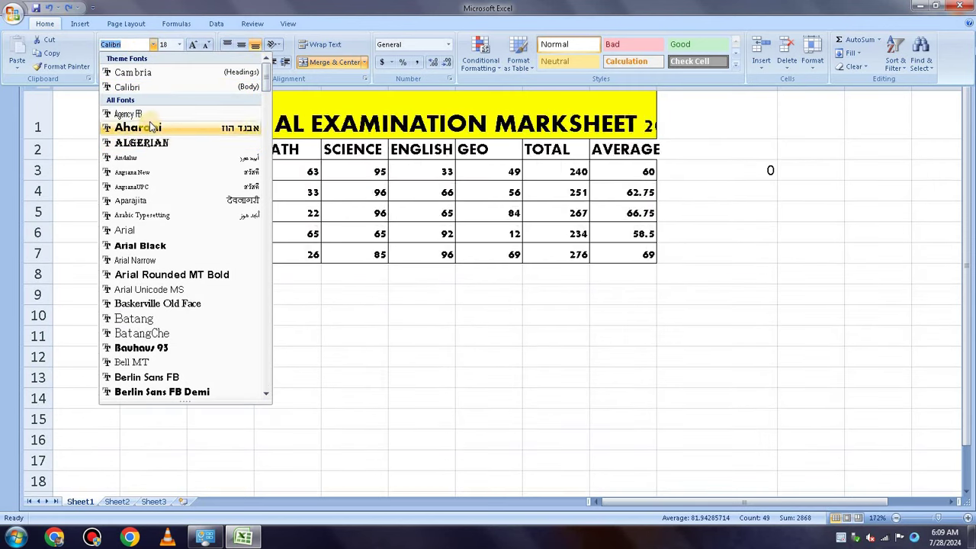
{"action": "left_click", "coordinate": [149, 77]}
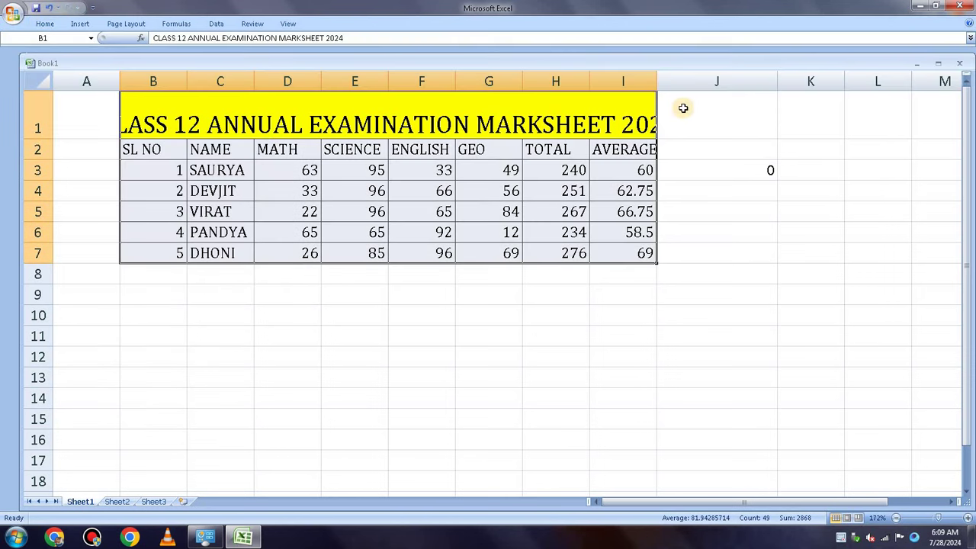
{"action": "left_click_drag", "start_coordinate": [657, 81], "coordinate": [738, 82]}
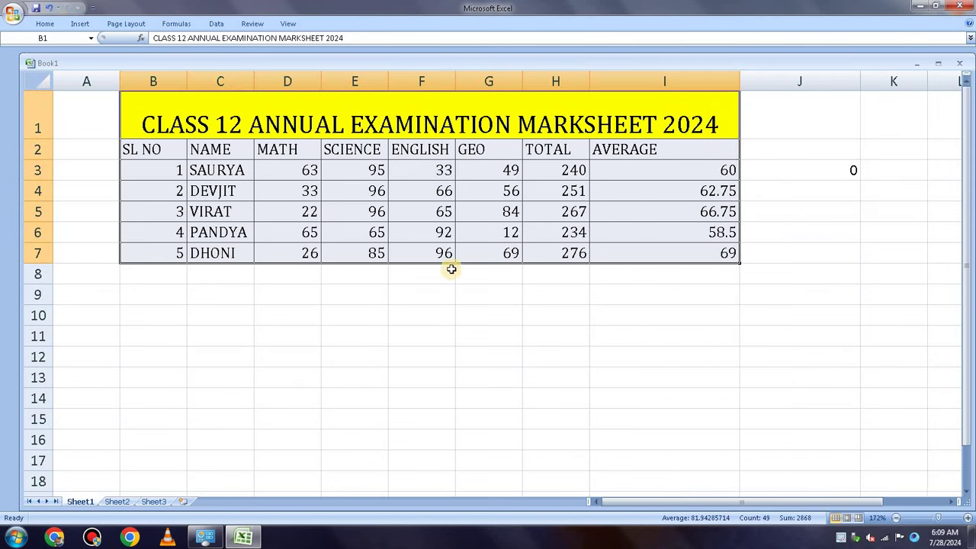
{"action": "left_click_drag", "start_coordinate": [456, 267], "coordinate": [487, 290]}
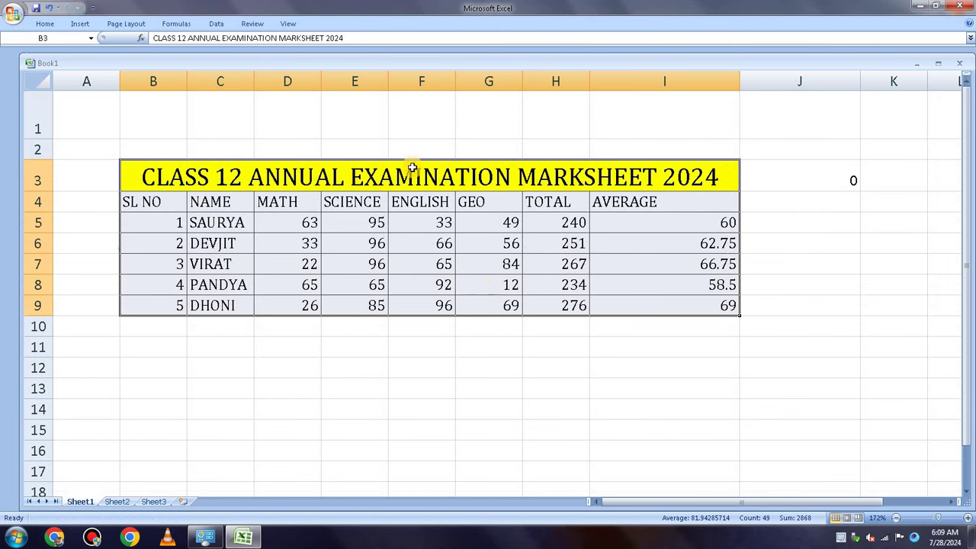
- Cancel the unmerge warning so the table stays in B3:I9, then deselect it
{"action": "left_click_drag", "start_coordinate": [400, 162], "coordinate": [394, 134]}
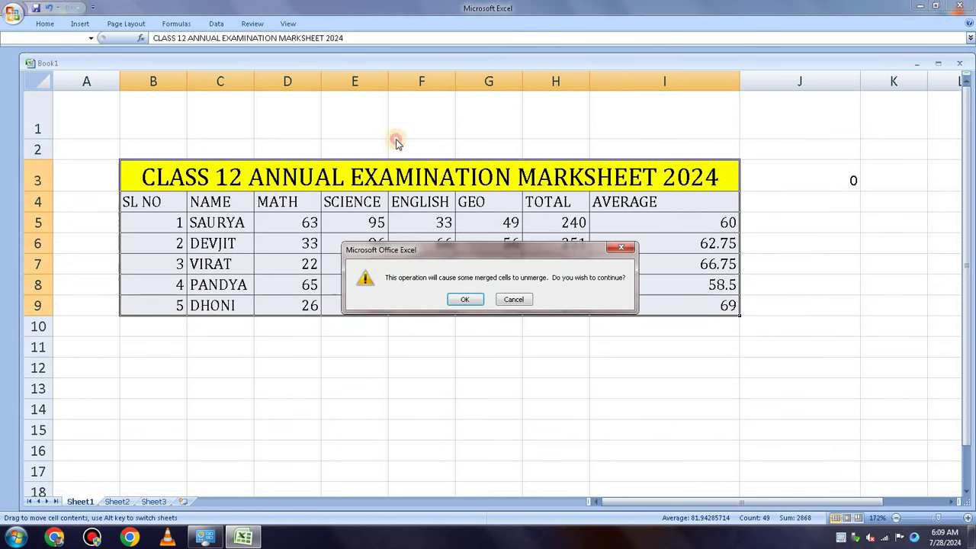
{"action": "left_click", "coordinate": [619, 248]}
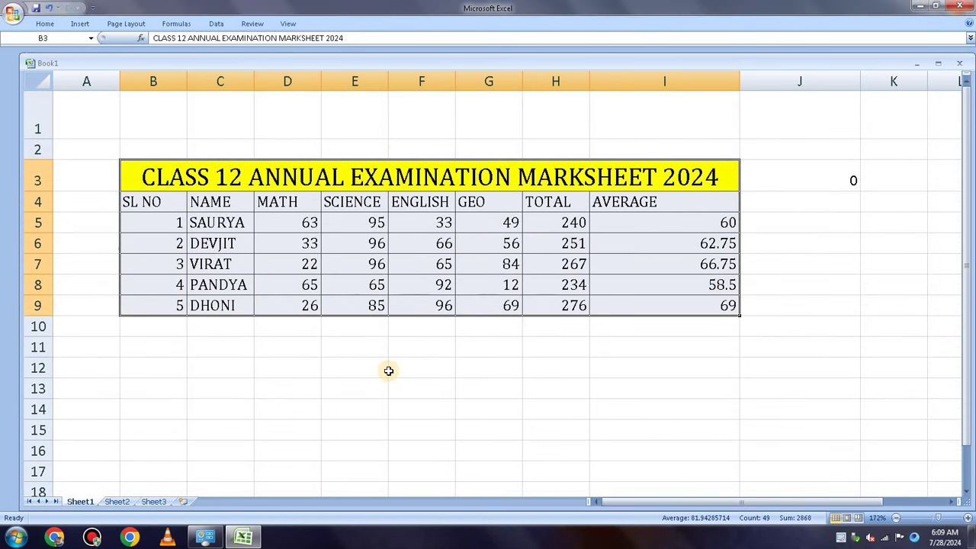
{"action": "left_click", "coordinate": [388, 371]}
{"action": "left_click", "coordinate": [843, 417]}
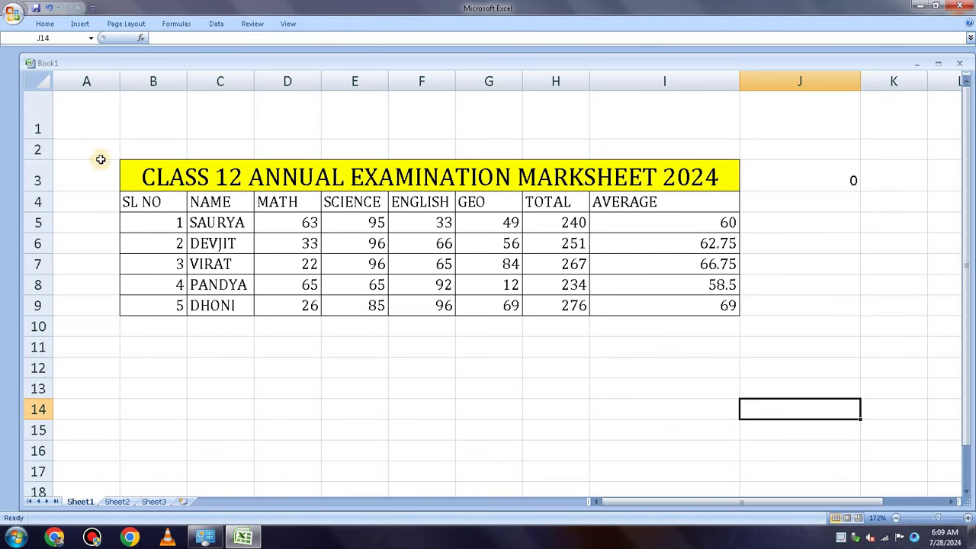
- Hide row 2 and shorten row 1, leaving a small gap above the marksheet
{"action": "left_click_drag", "start_coordinate": [46, 162], "coordinate": [51, 137]}
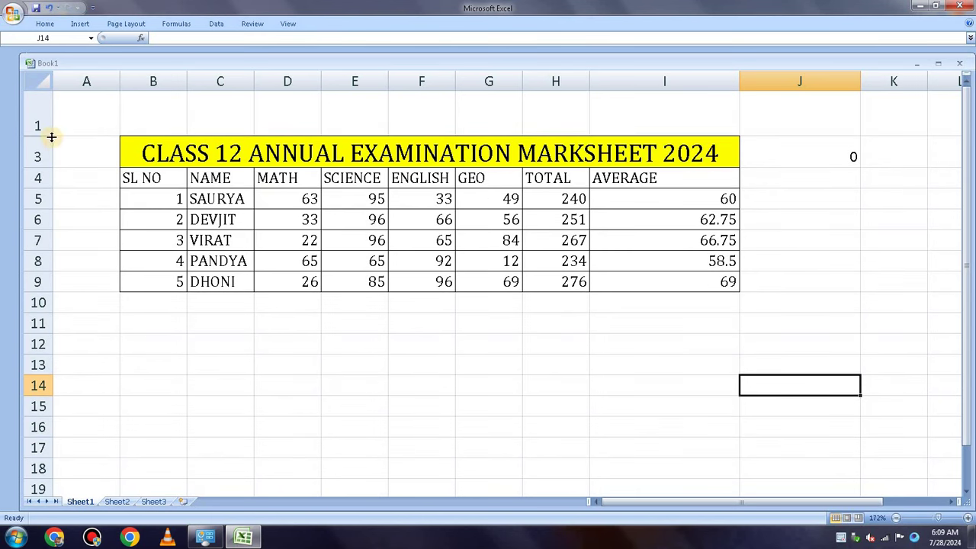
{"action": "left_click_drag", "start_coordinate": [46, 135], "coordinate": [46, 126]}
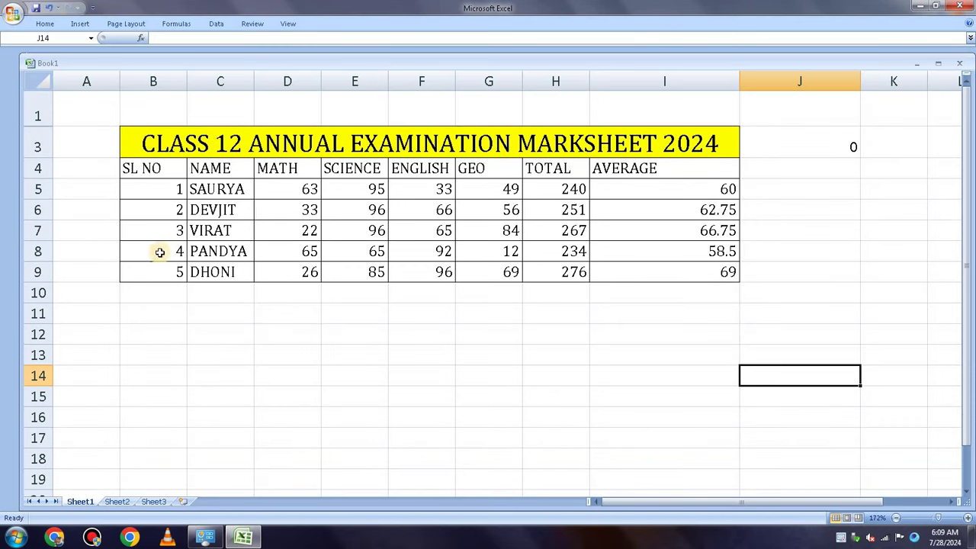
{"action": "left_click", "coordinate": [751, 333]}
{"action": "left_click", "coordinate": [752, 266]}
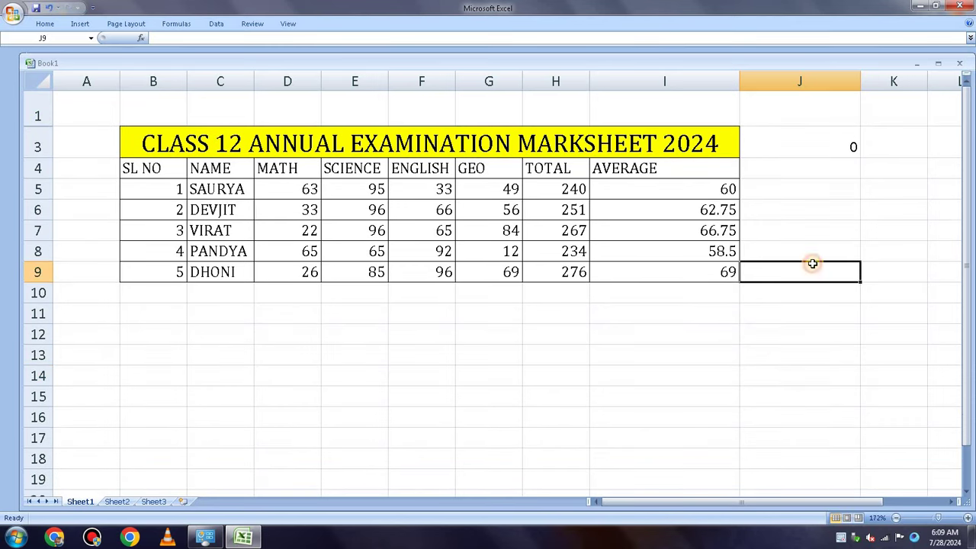
- Zoom to about 208% so the bordered B3:I9 marksheet fills the window, active cell below it
{"action": "left_click", "coordinate": [943, 519]}
{"action": "left_click", "coordinate": [943, 519]}
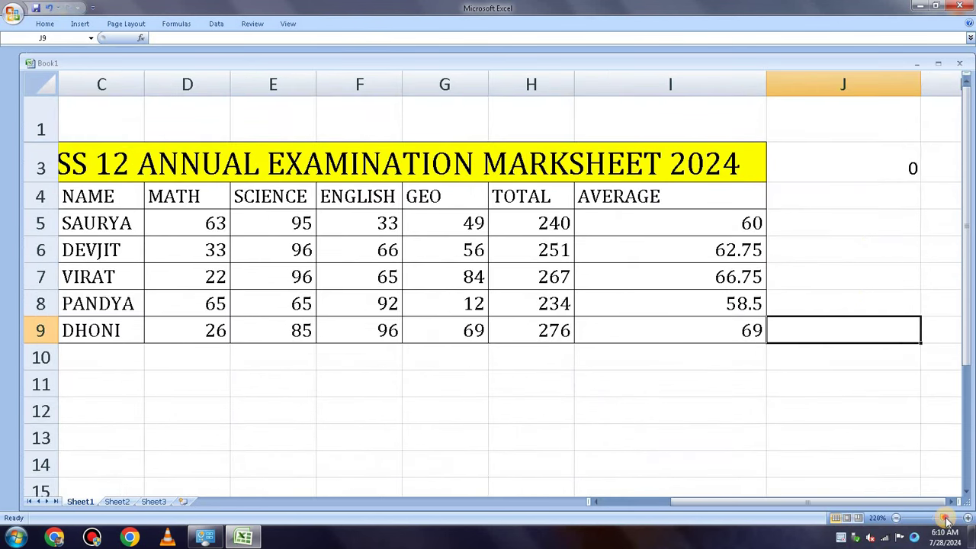
{"action": "left_click", "coordinate": [946, 519]}
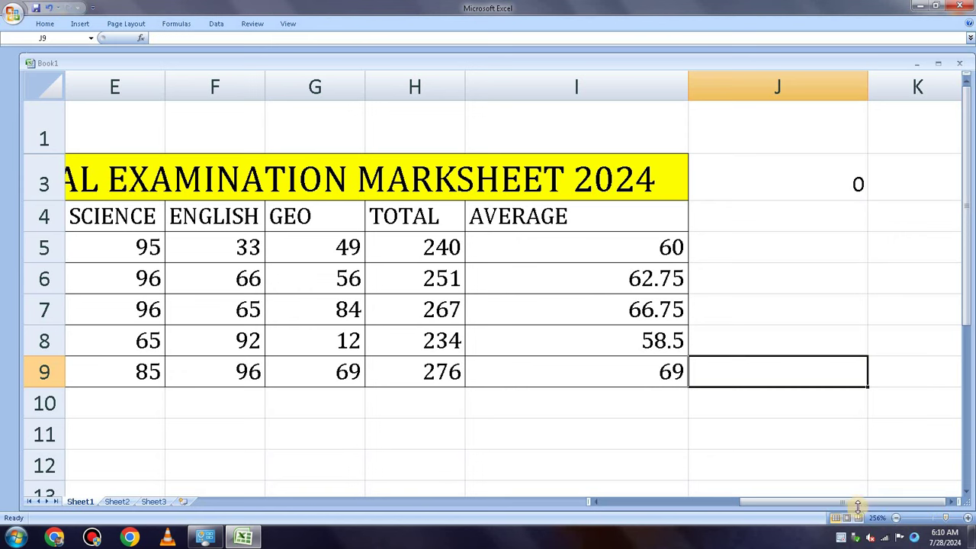
{"action": "left_click_drag", "start_coordinate": [847, 506], "coordinate": [775, 509]}
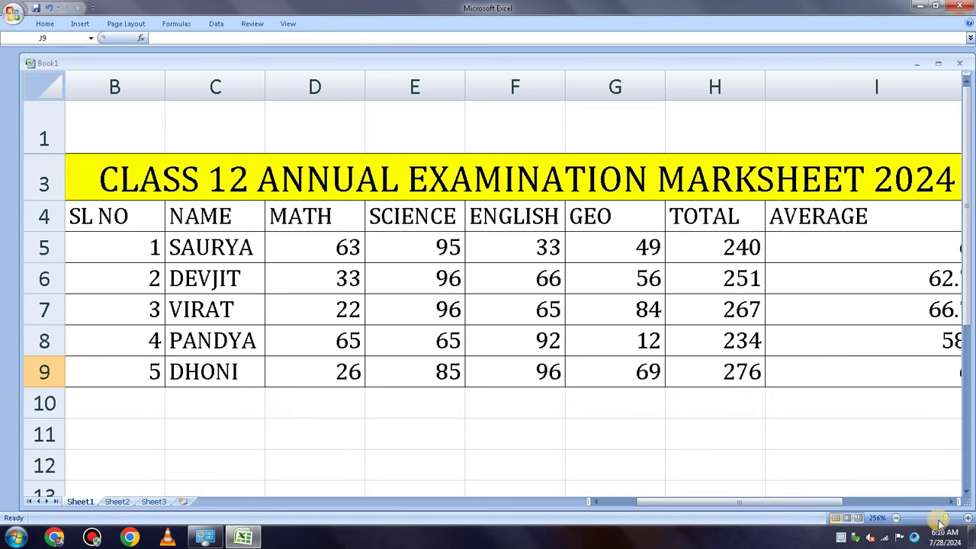
{"action": "left_click_drag", "start_coordinate": [943, 520], "coordinate": [939, 520]}
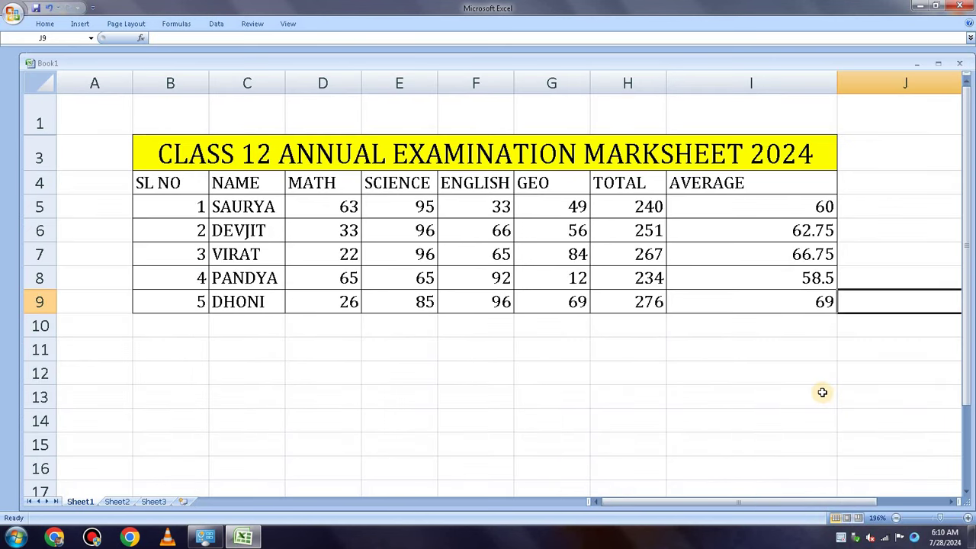
{"action": "left_click", "coordinate": [916, 279]}
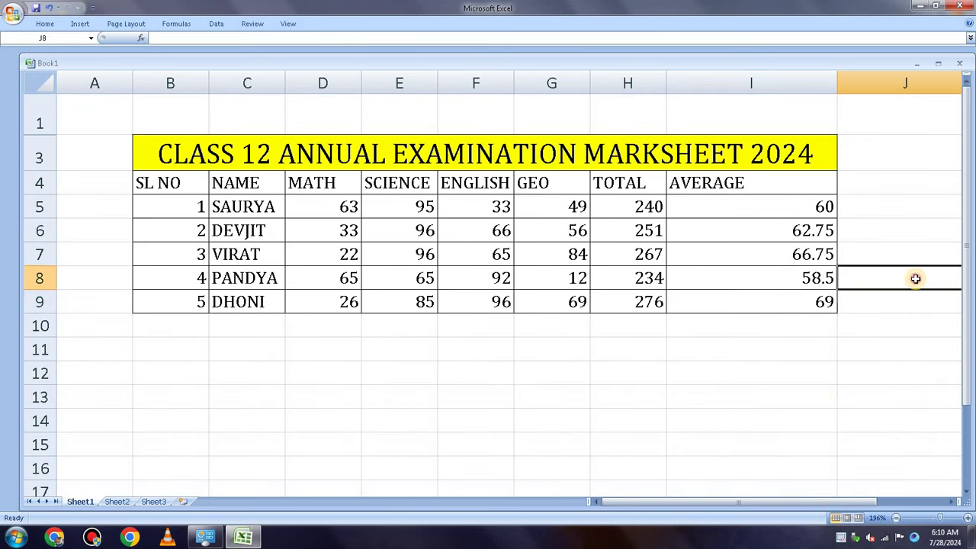
{"action": "left_click", "coordinate": [610, 444]}
{"action": "left_click", "coordinate": [554, 489]}
{"action": "left_click", "coordinate": [466, 483]}
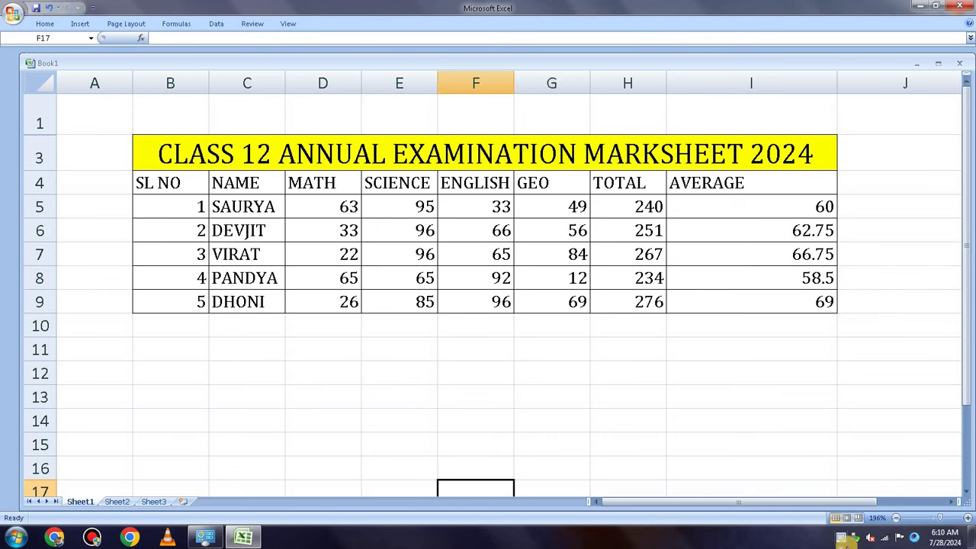
{"action": "left_click_drag", "start_coordinate": [940, 519], "coordinate": [943, 525]}
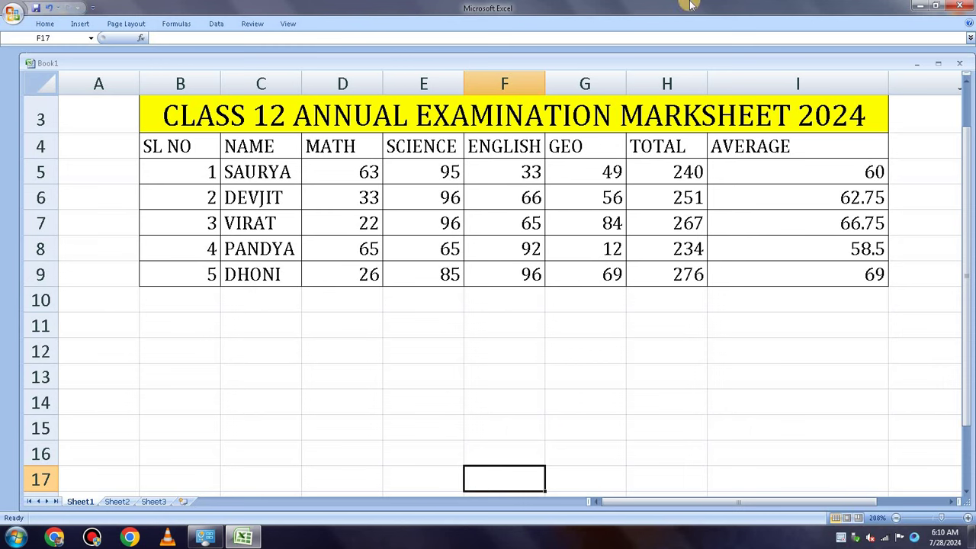
- Launch Paint from the Start menu, maximize it, and paste the marksheet screenshot
{"action": "left_click", "coordinate": [920, 6]}
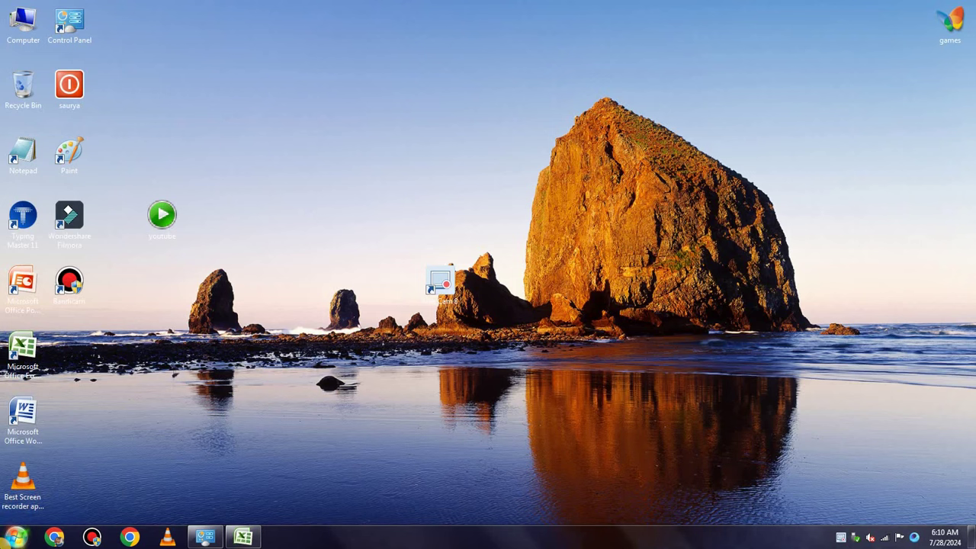
{"action": "left_click", "coordinate": [15, 538]}
{"action": "left_click", "coordinate": [40, 276]}
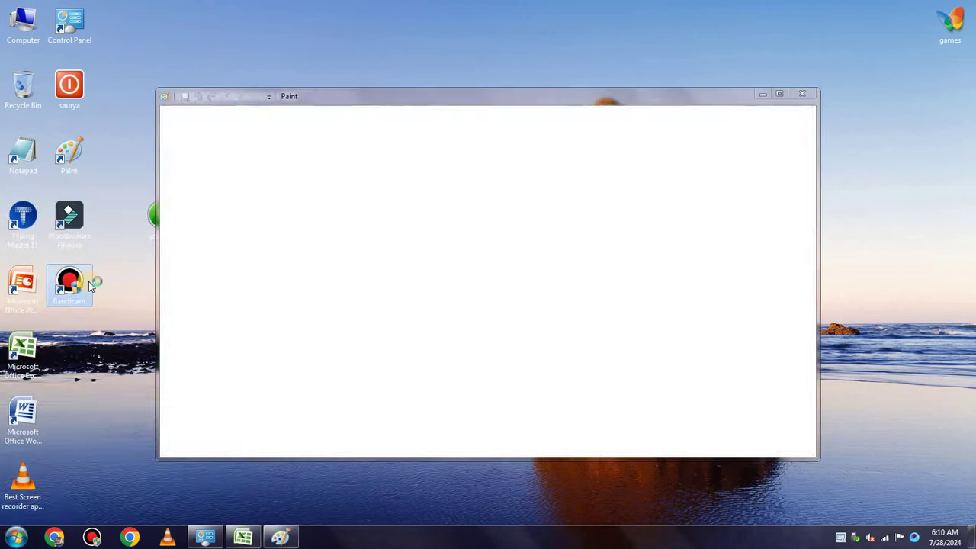
{"action": "left_click", "coordinate": [779, 94]}
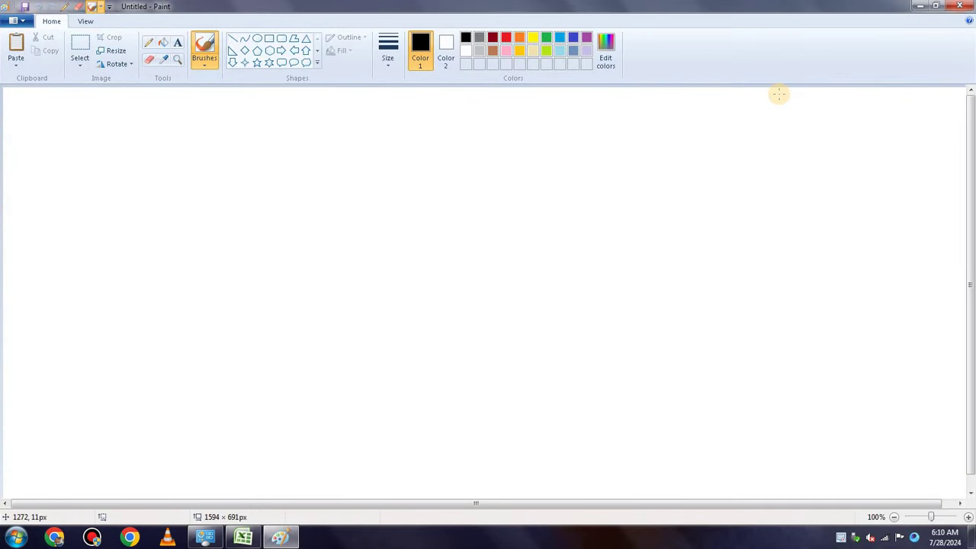
{"action": "key", "text": "ctrl+v"}
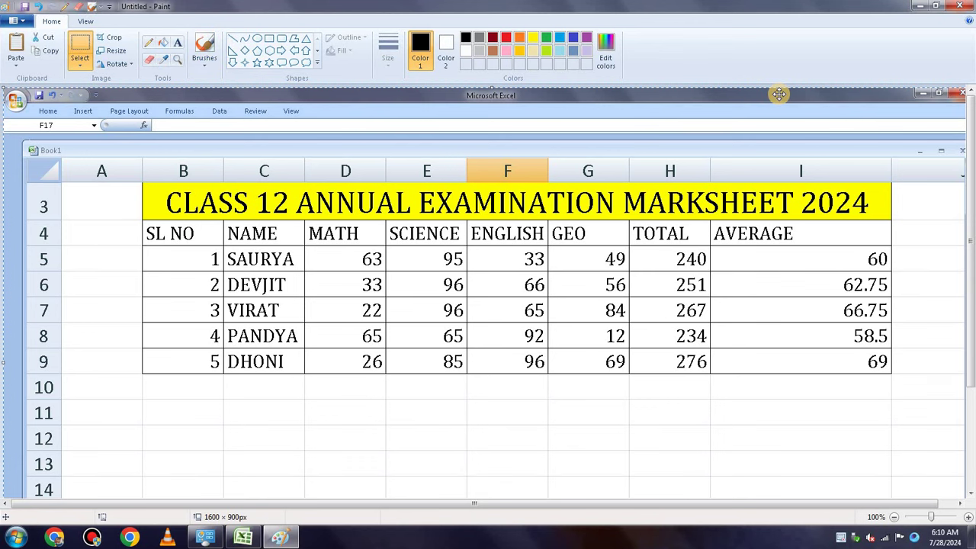
- Save the image as PNG 'MS EXCEL CALCULATION' in the youtube folder, then minimize Paint
{"action": "left_click", "coordinate": [17, 22]}
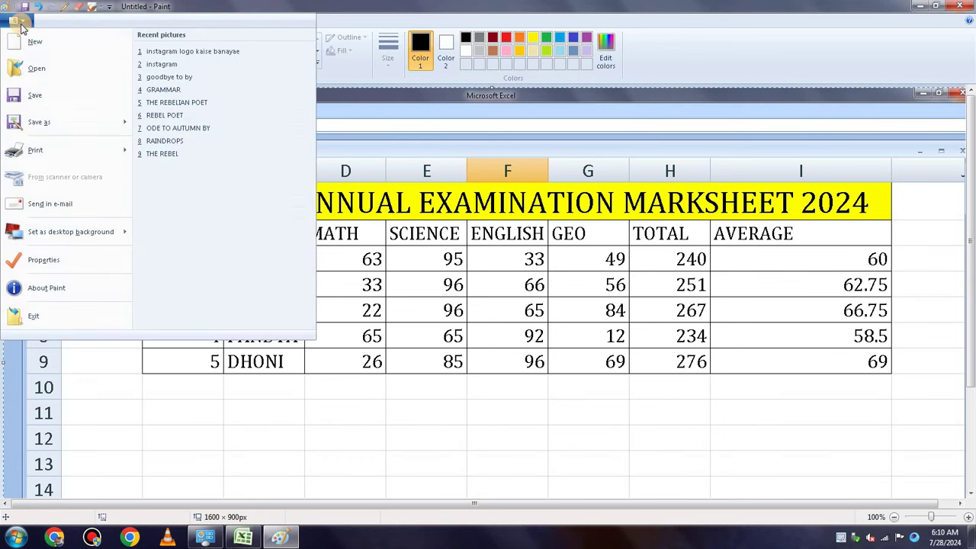
{"action": "left_click", "coordinate": [78, 126]}
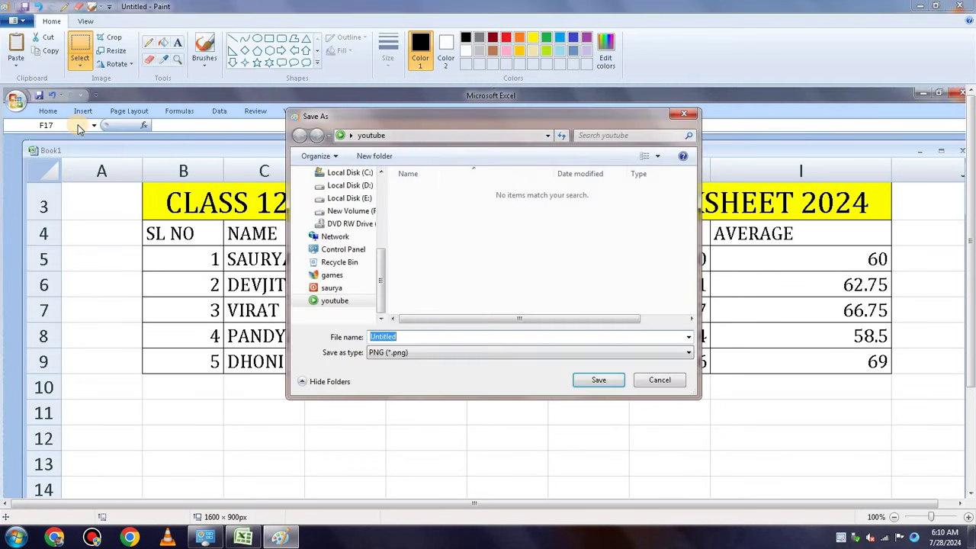
{"action": "left_click", "coordinate": [349, 301]}
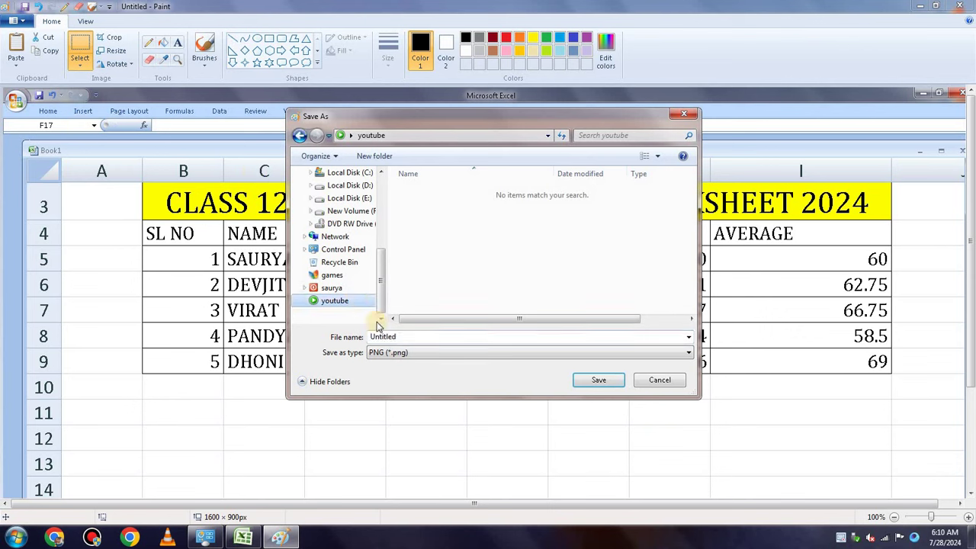
{"action": "left_click", "coordinate": [338, 302]}
{"action": "double_click", "coordinate": [427, 340]}
{"action": "type", "text": "MS EXCEL CALCULATION"}
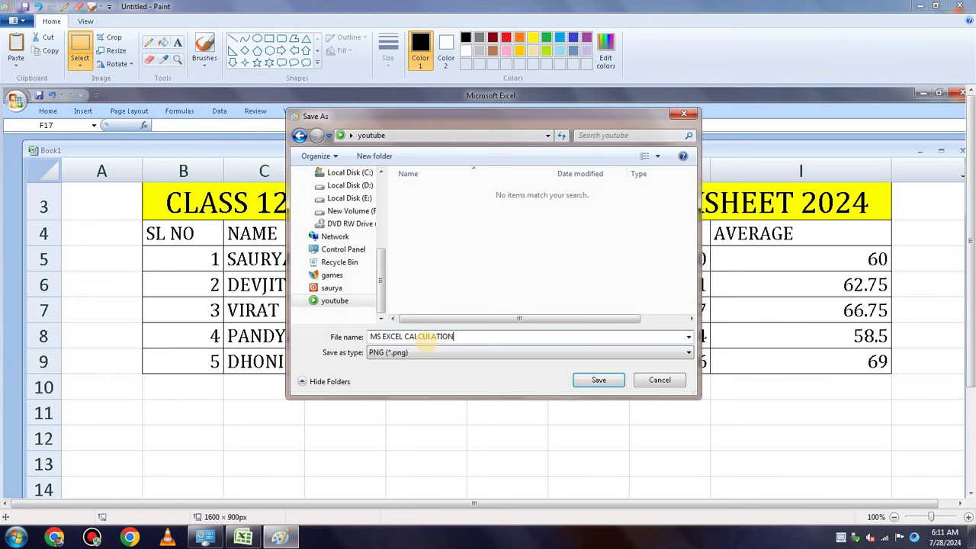
{"action": "key", "text": "Return"}
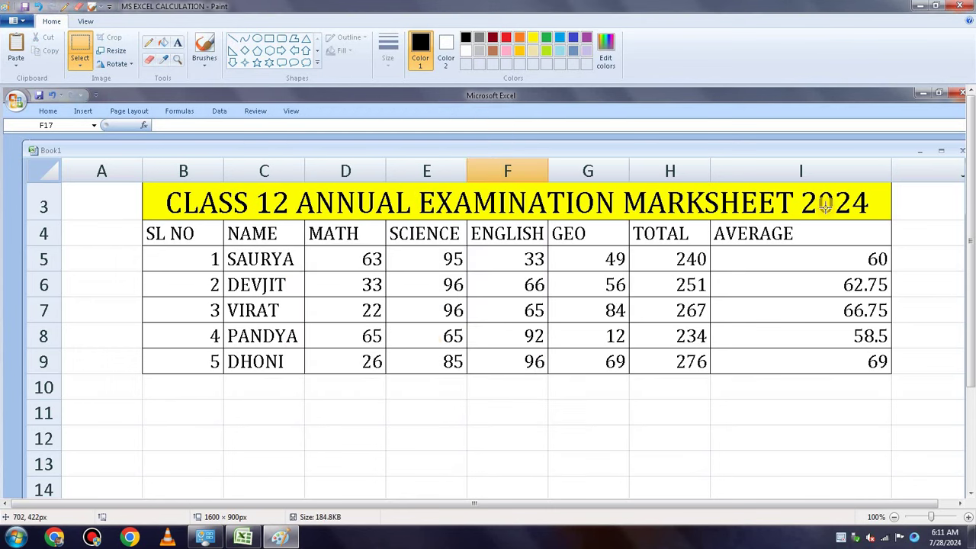
{"action": "left_click", "coordinate": [919, 5]}
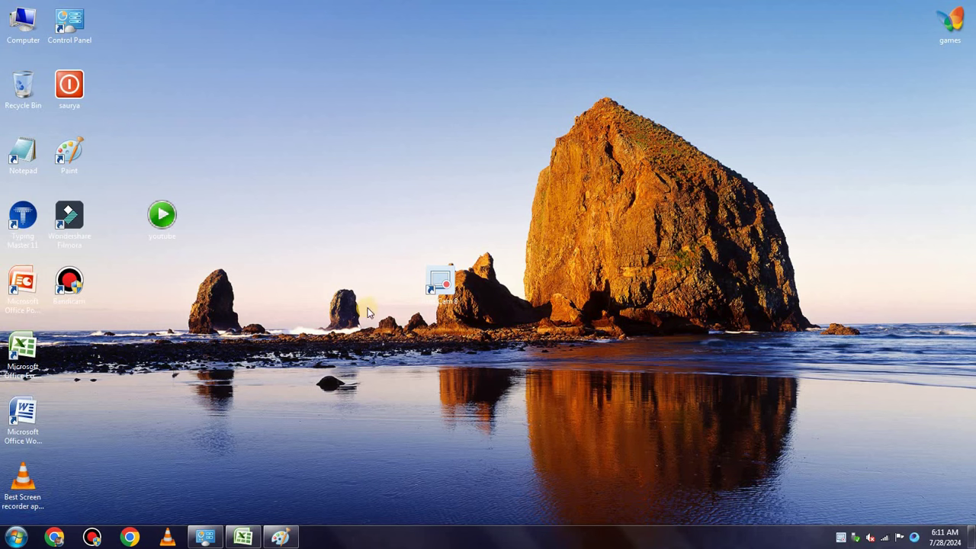
{"action": "left_click", "coordinate": [837, 539]}
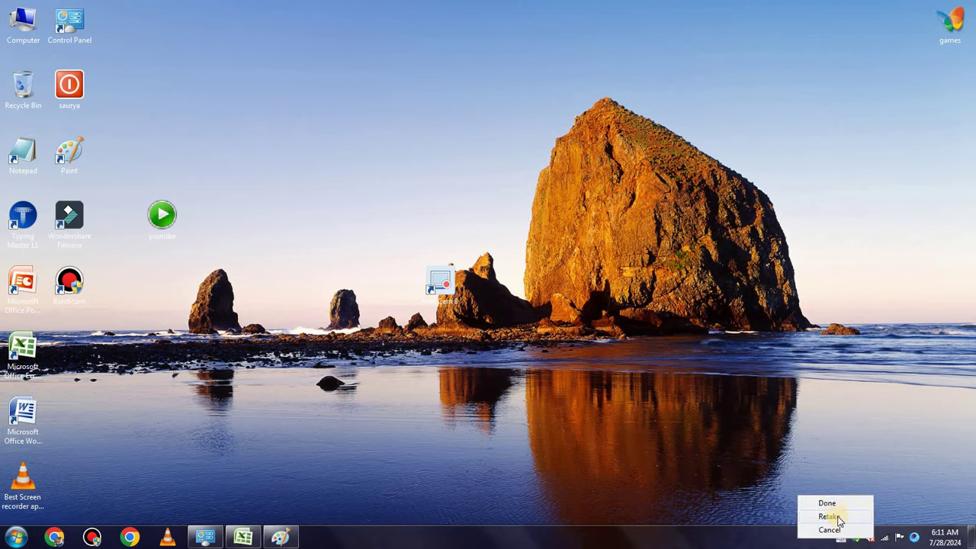